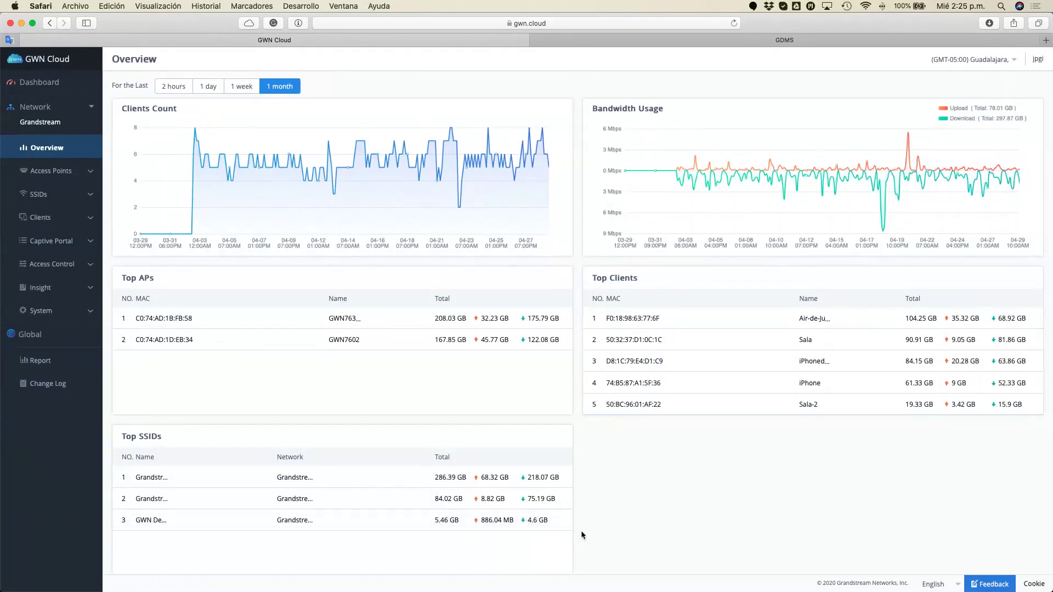
Step: Examine the network overview for the last month, including top SSIDs, top access points, top clients, usage charts and alerts
drag(588, 525, 124, 472)
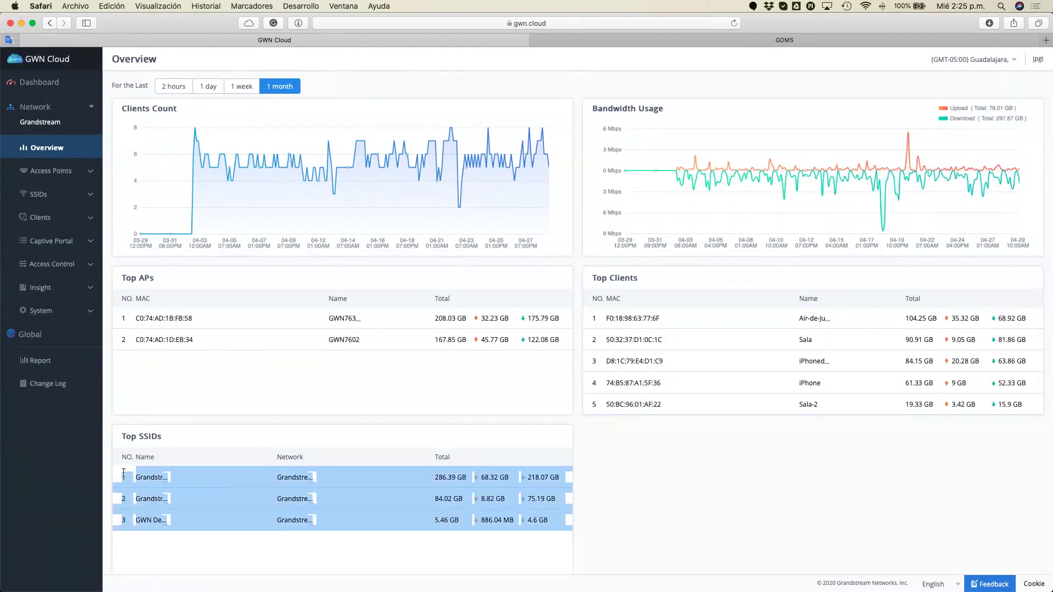
click(734, 494)
scroll(530, 518, down, 1)
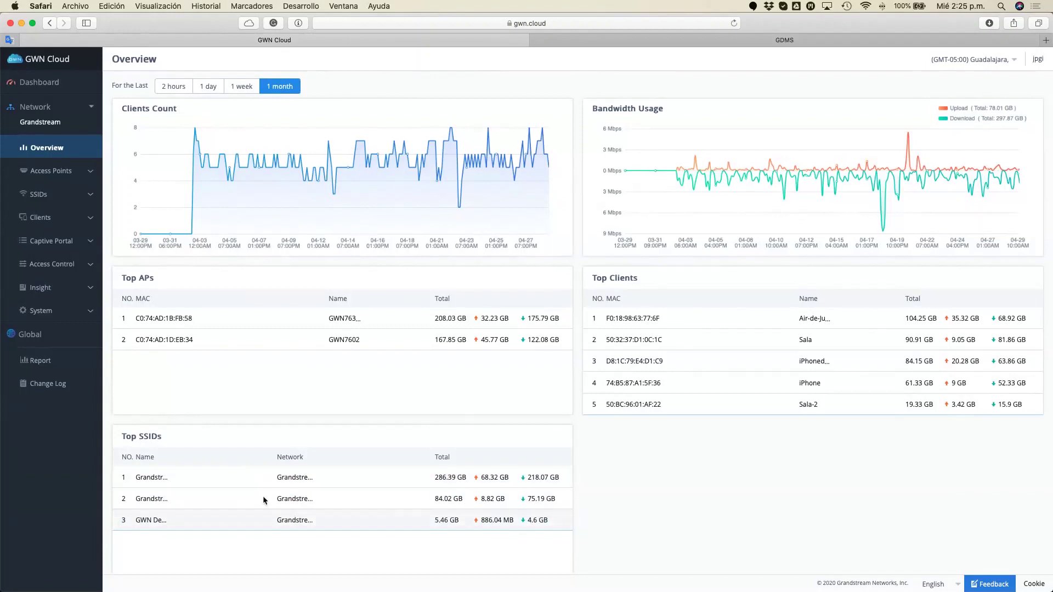
drag(576, 517, 239, 475)
click(661, 485)
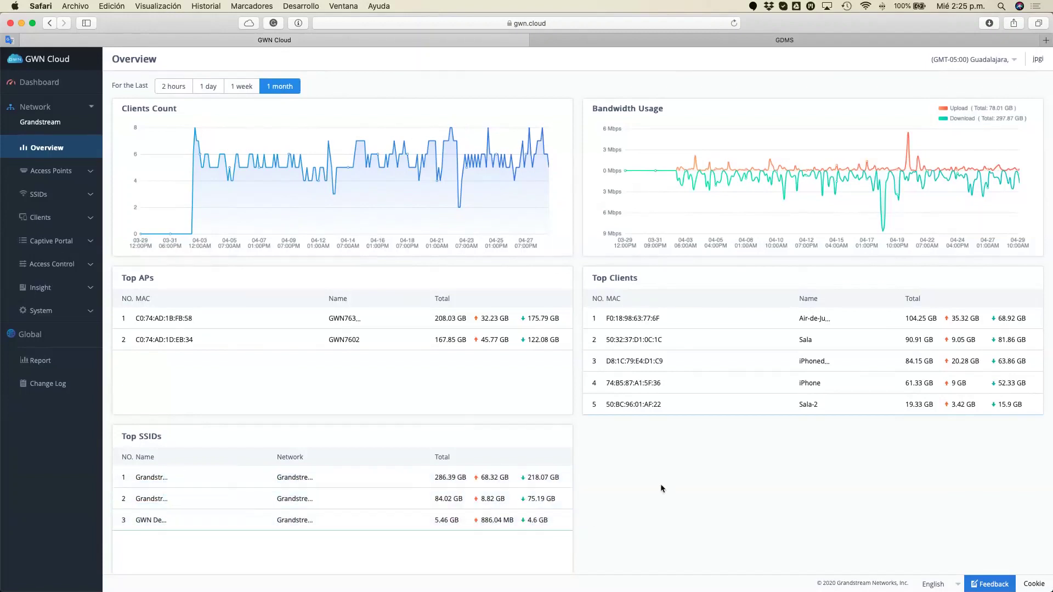
scroll(597, 466, up, 5)
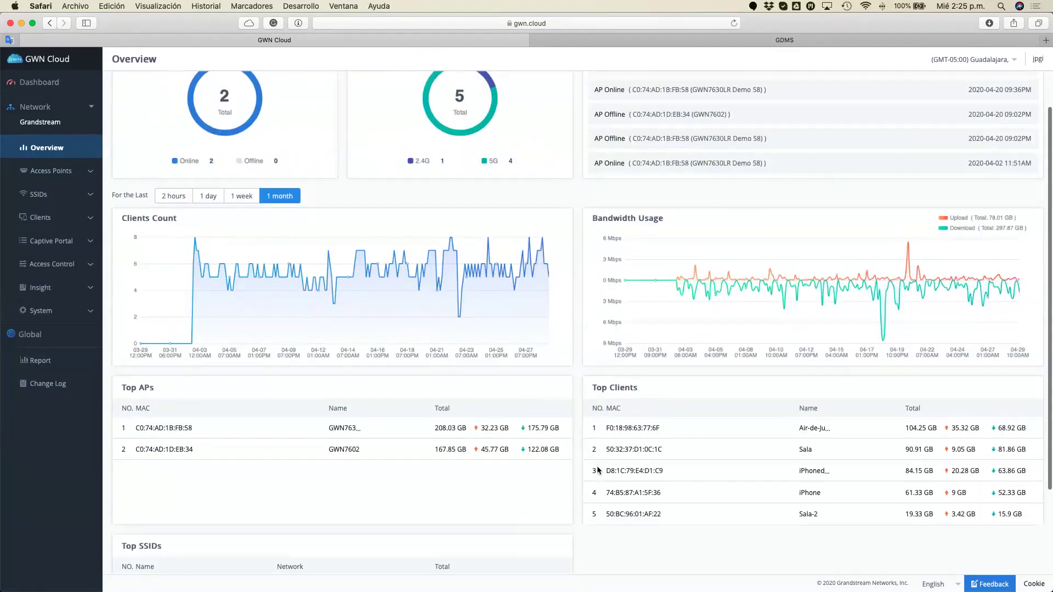
scroll(598, 469, down, 4)
scroll(598, 470, up, 5)
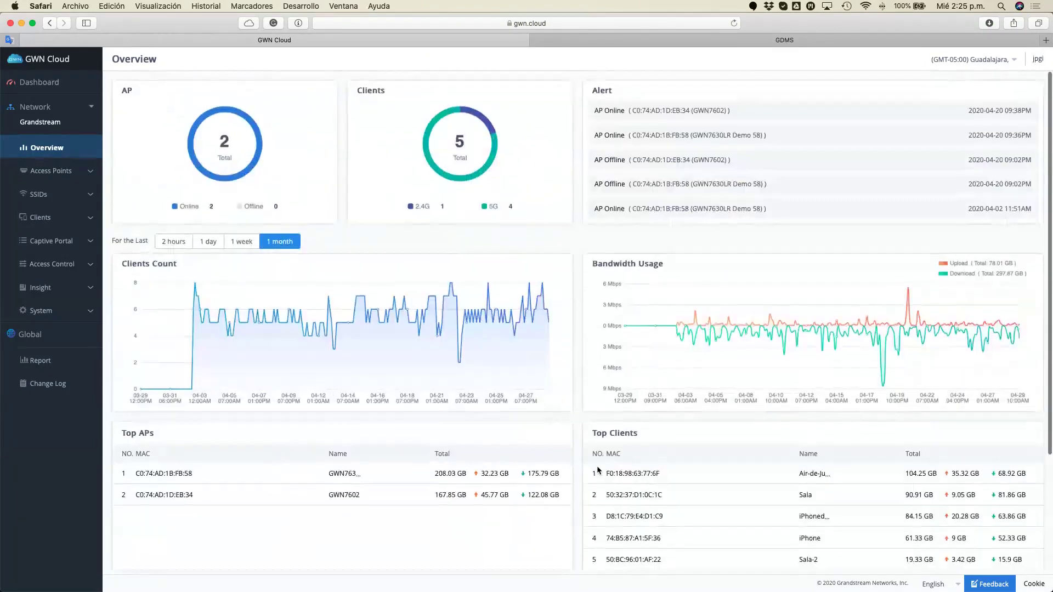
scroll(597, 470, down, 3)
scroll(596, 467, up, 5)
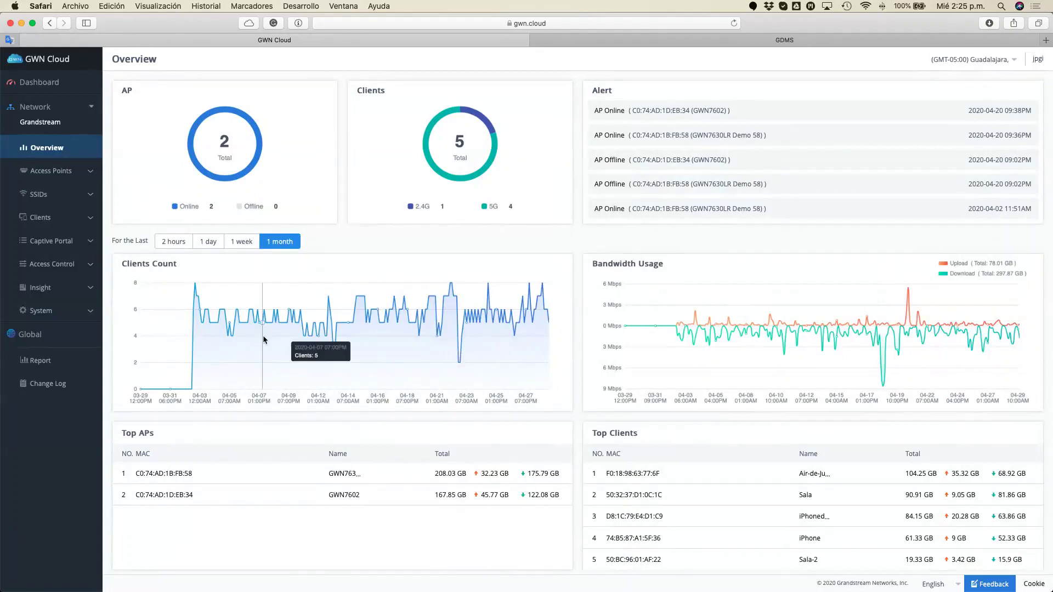
Step: Review the access points' channel distribution summary and their status list with IP address, firmware and uptime
click(55, 172)
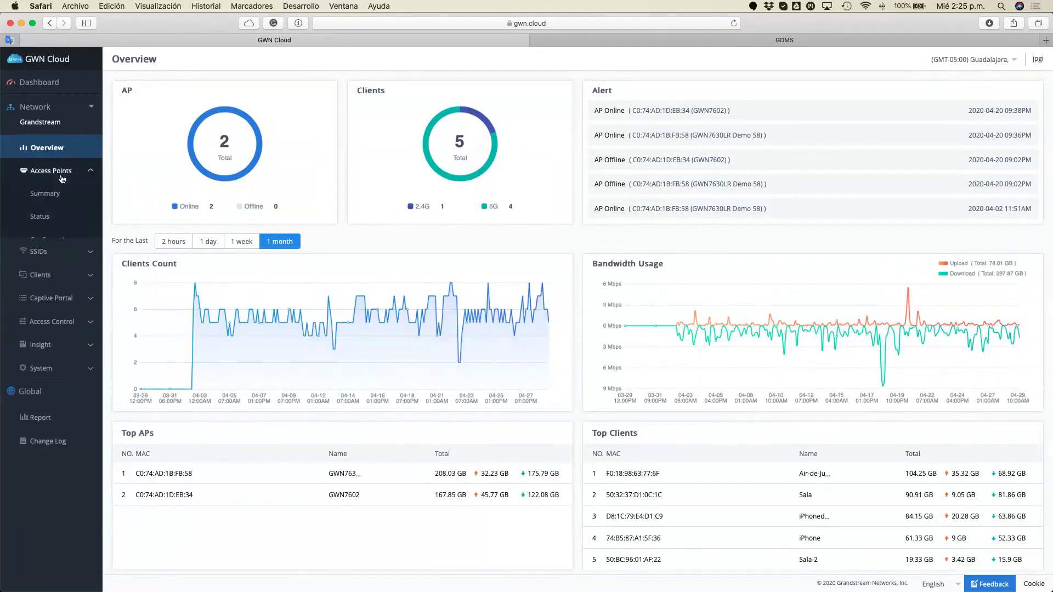
click(55, 195)
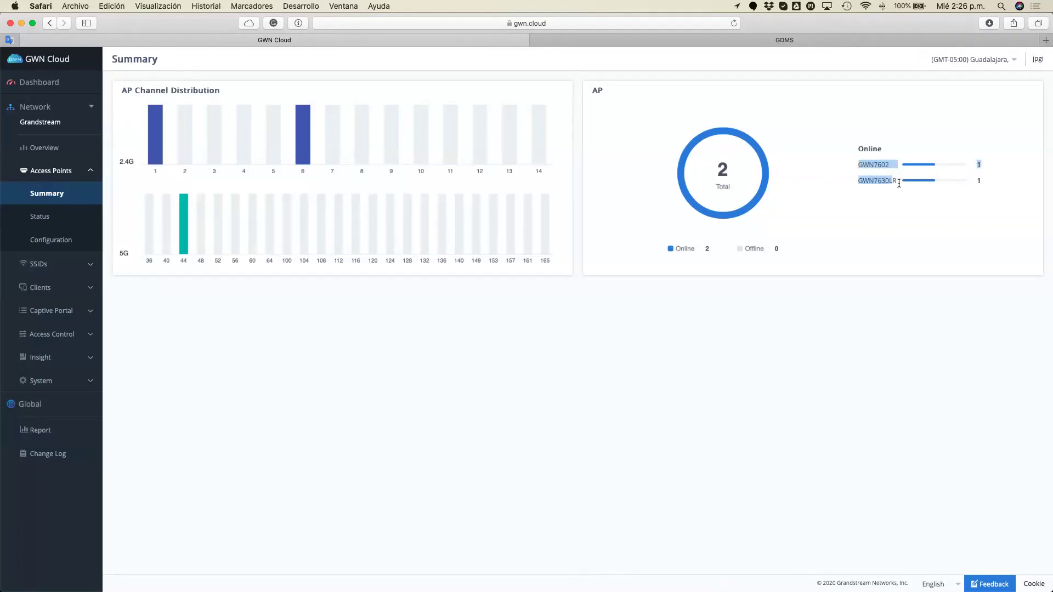
click(57, 217)
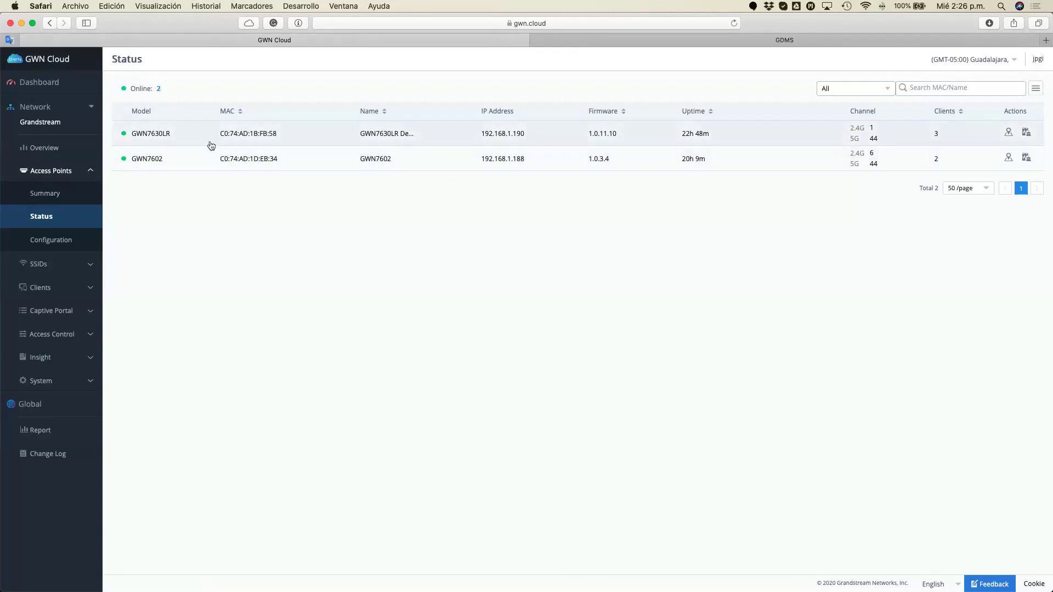
drag(544, 162, 720, 156)
click(740, 209)
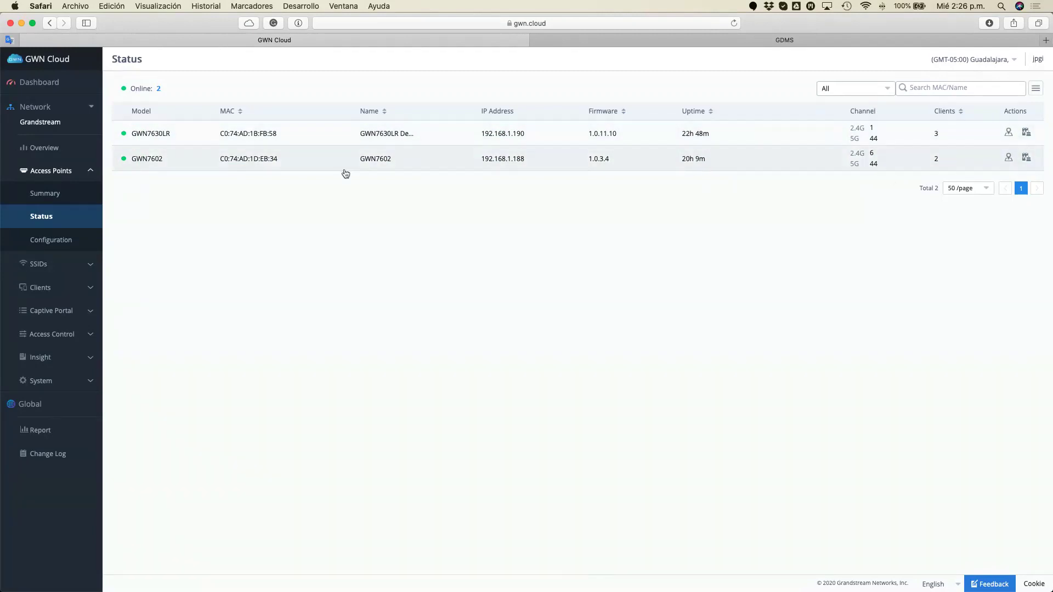
Step: Open the configuration of the GWN7630LR access point and look through its device and radio settings
click(69, 245)
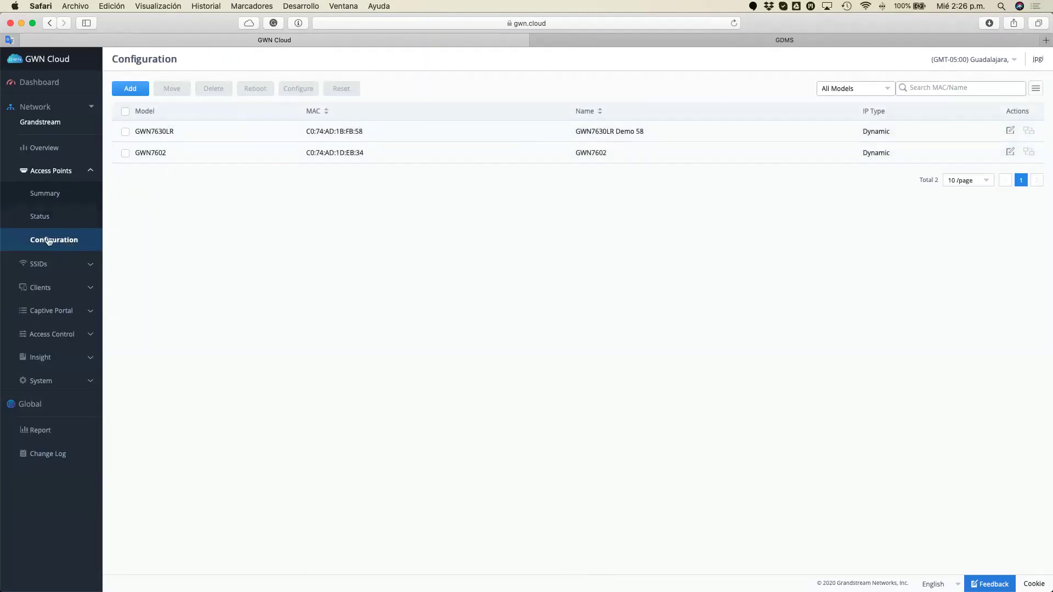
click(125, 133)
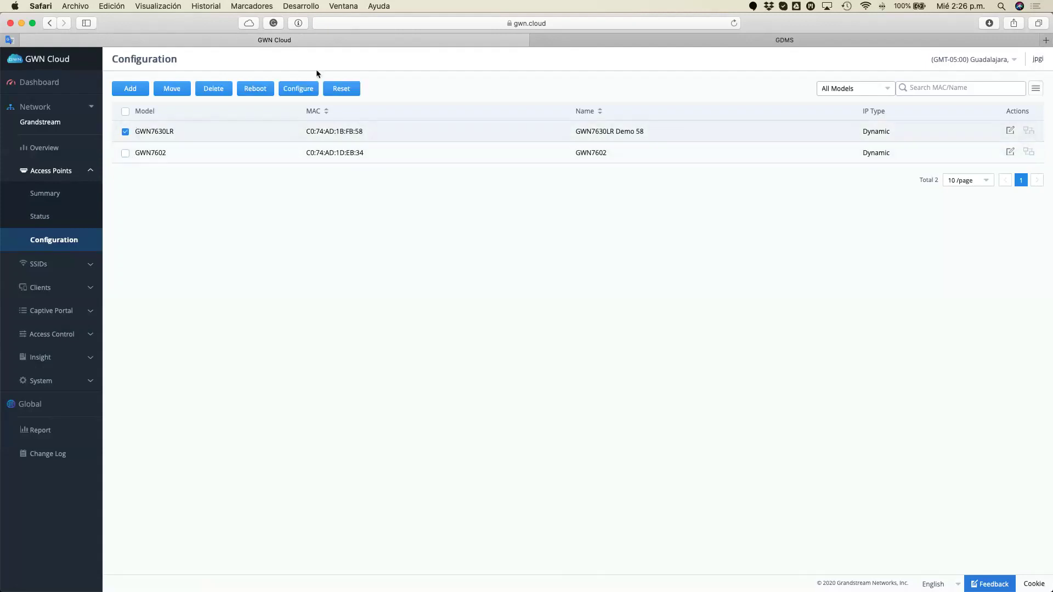
click(305, 92)
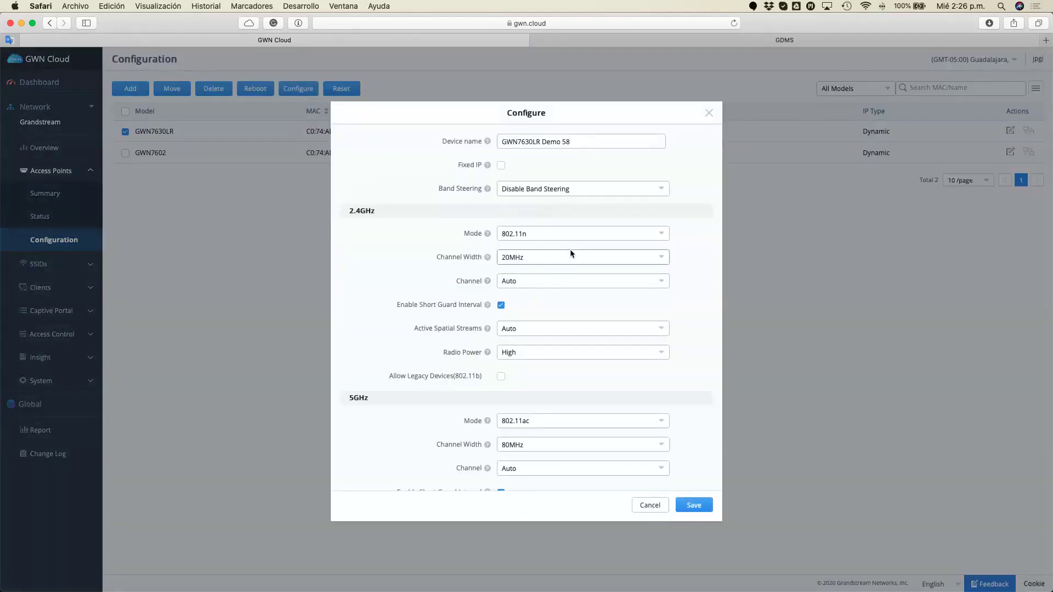
scroll(501, 244, down, 3)
scroll(502, 244, up, 3)
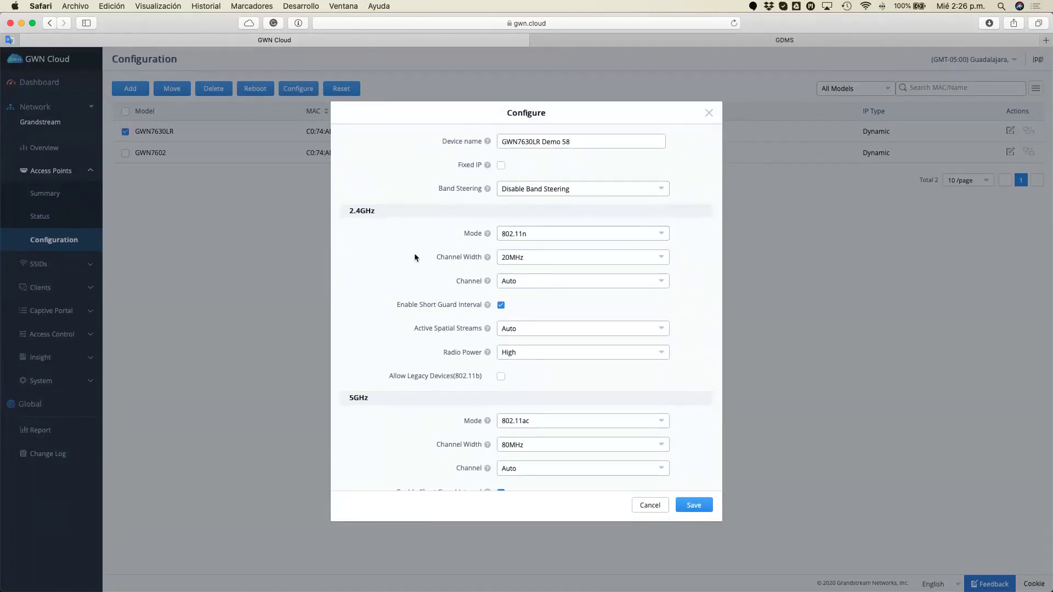
scroll(414, 329, down, 3)
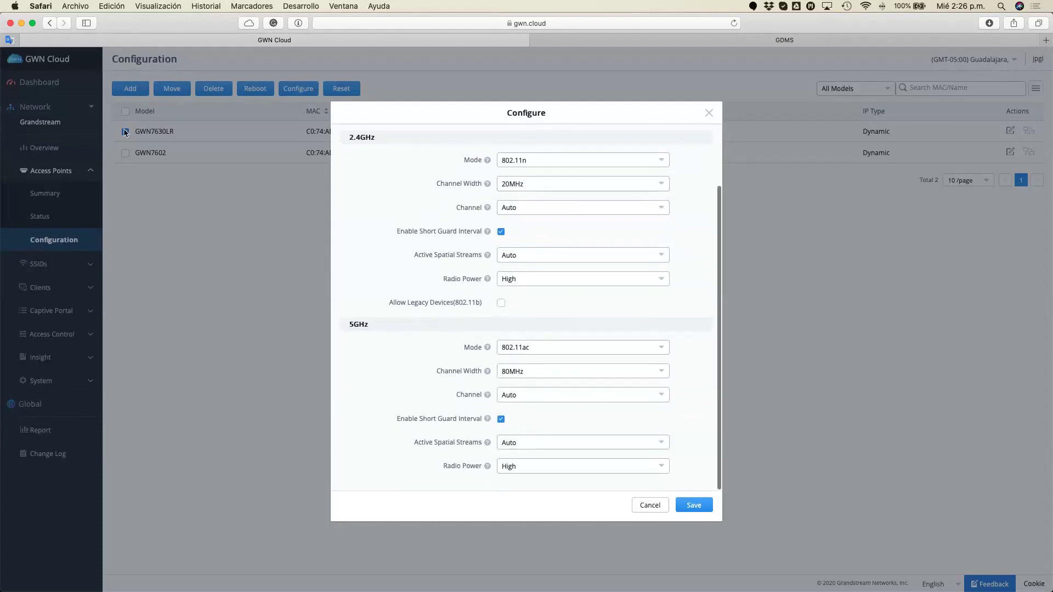
scroll(433, 166, up, 3)
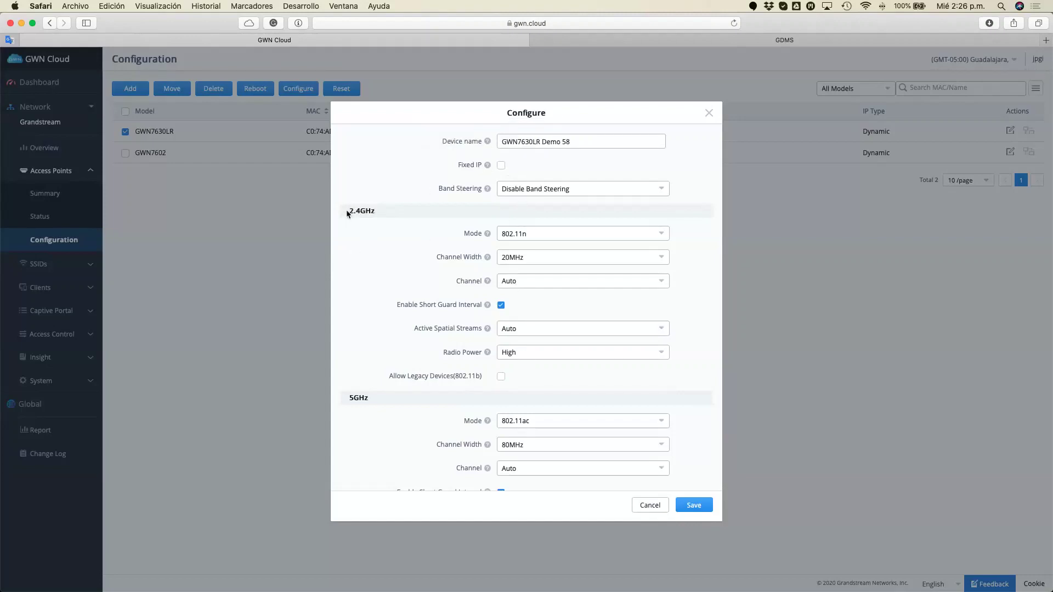
Step: Examine the 2.4GHz and 5GHz radio sections of the access point's configuration and close it without saving
drag(386, 214, 308, 212)
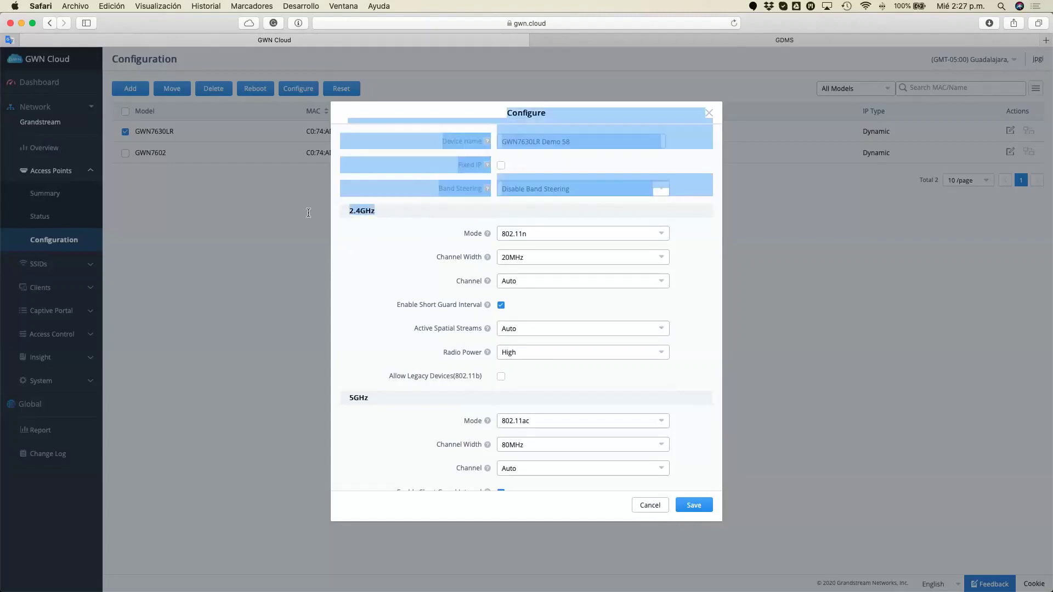
click(382, 387)
scroll(377, 324, down, 3)
drag(376, 324, 685, 126)
click(557, 208)
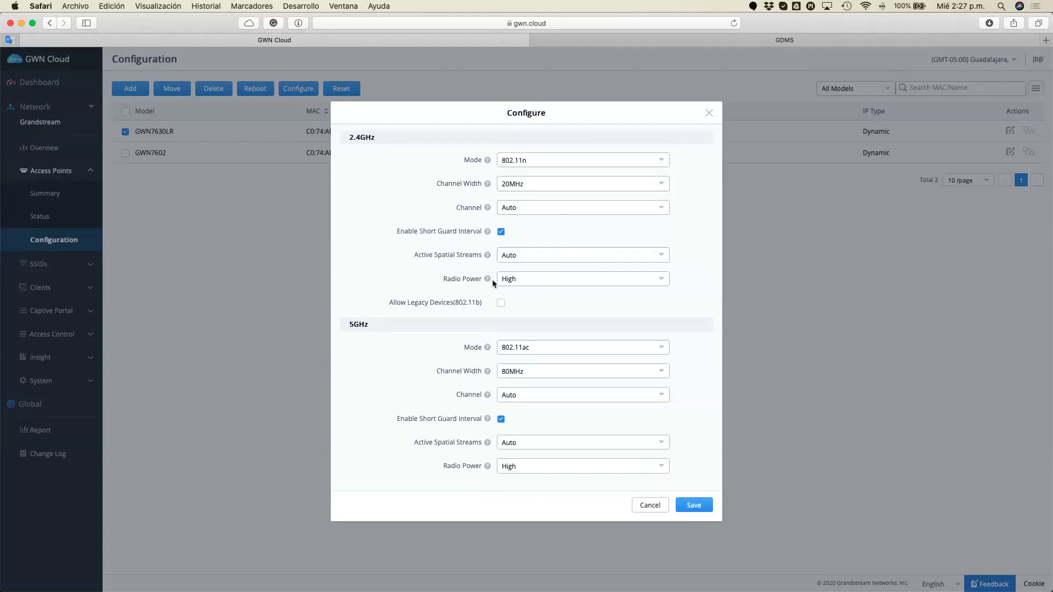
scroll(499, 314, down, 1)
scroll(500, 317, up, 1)
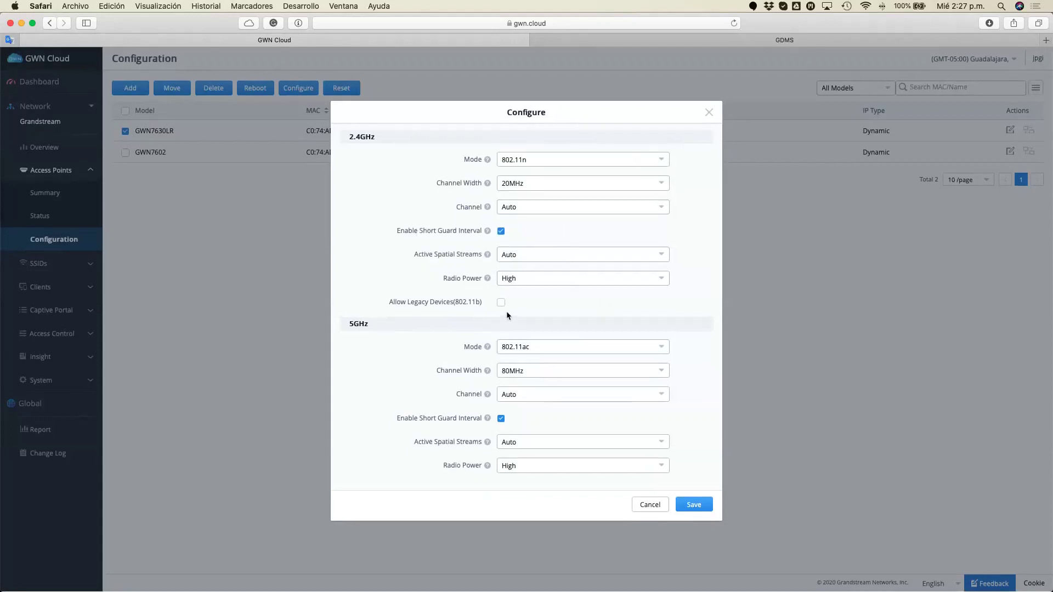
scroll(505, 310, down, 3)
scroll(505, 311, up, 1)
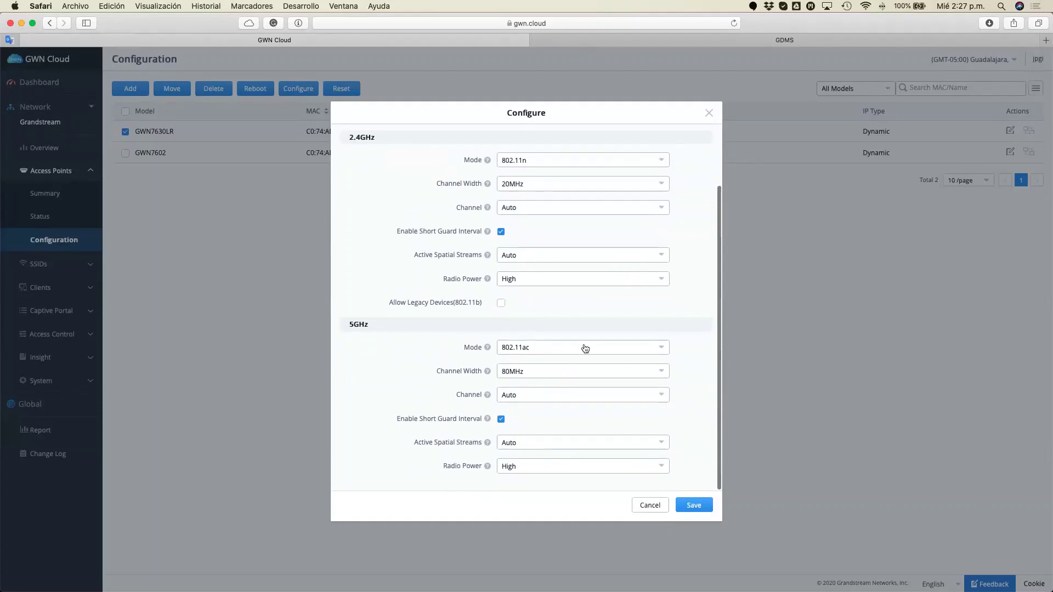
click(651, 505)
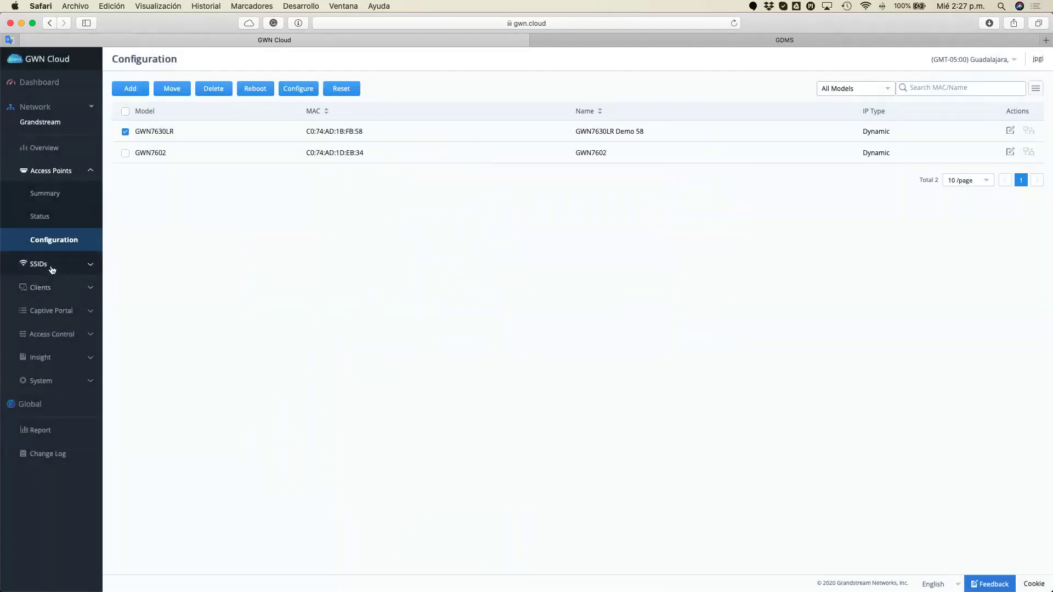
Step: Review the SSIDs' client count and bandwidth summary, and open the SSID configuration list
click(52, 269)
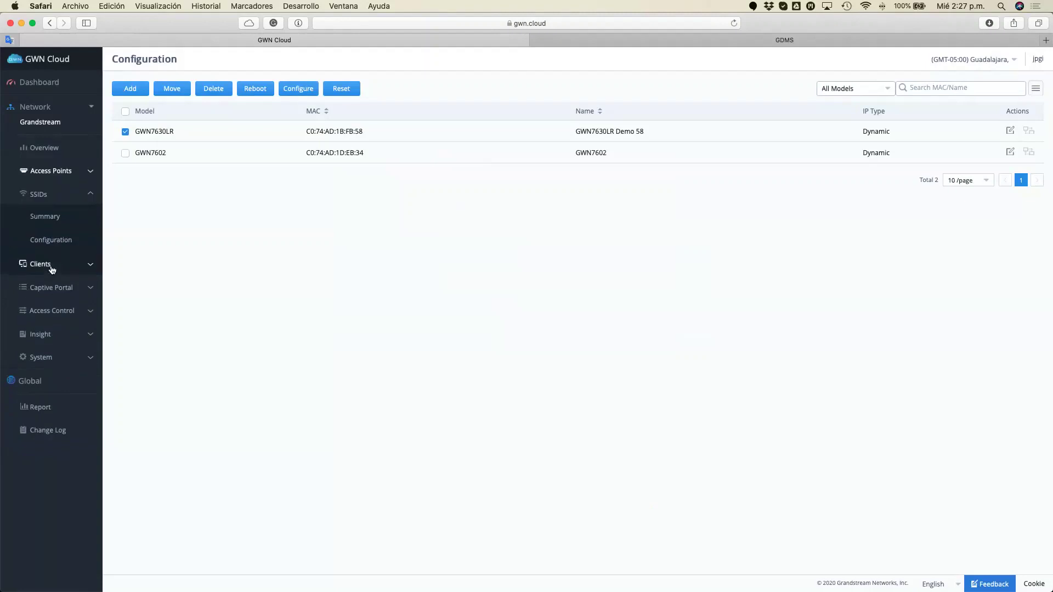
click(70, 216)
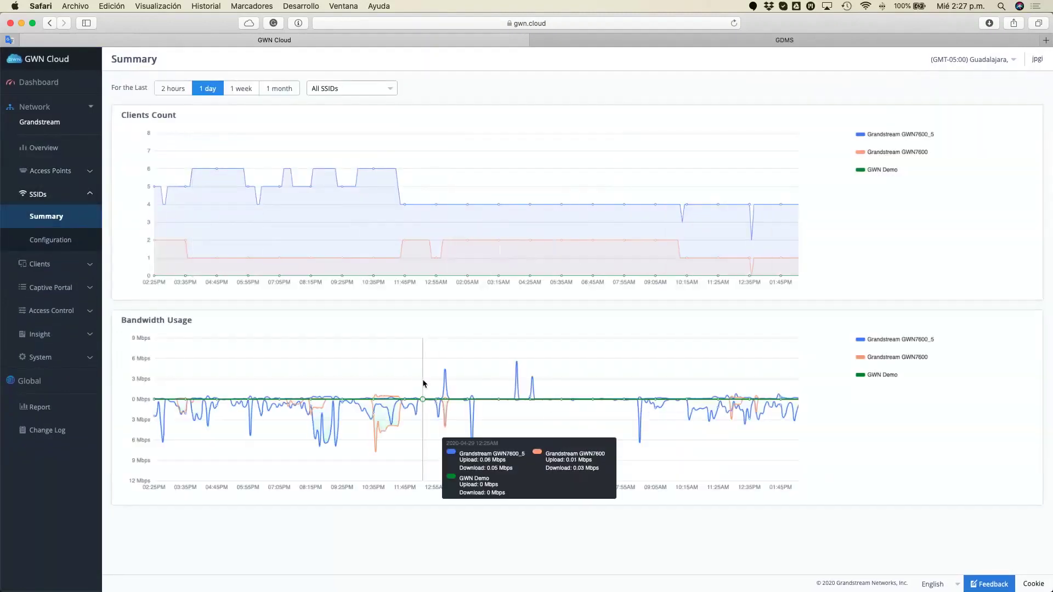
click(39, 243)
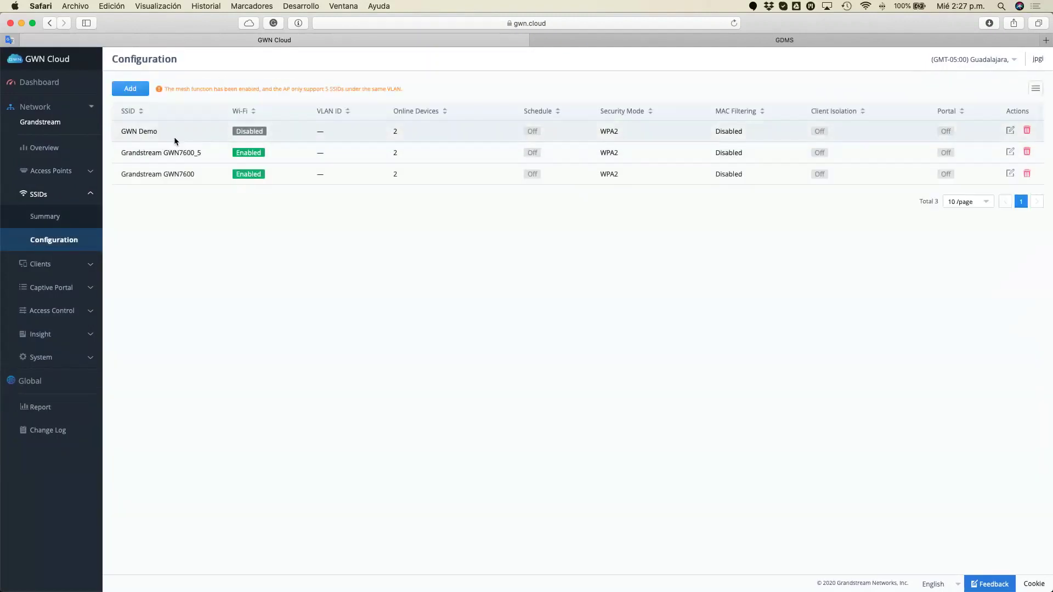
Step: Open the GWN Demo SSID for editing and inspect its VLAN option and available SSID bands
click(1010, 132)
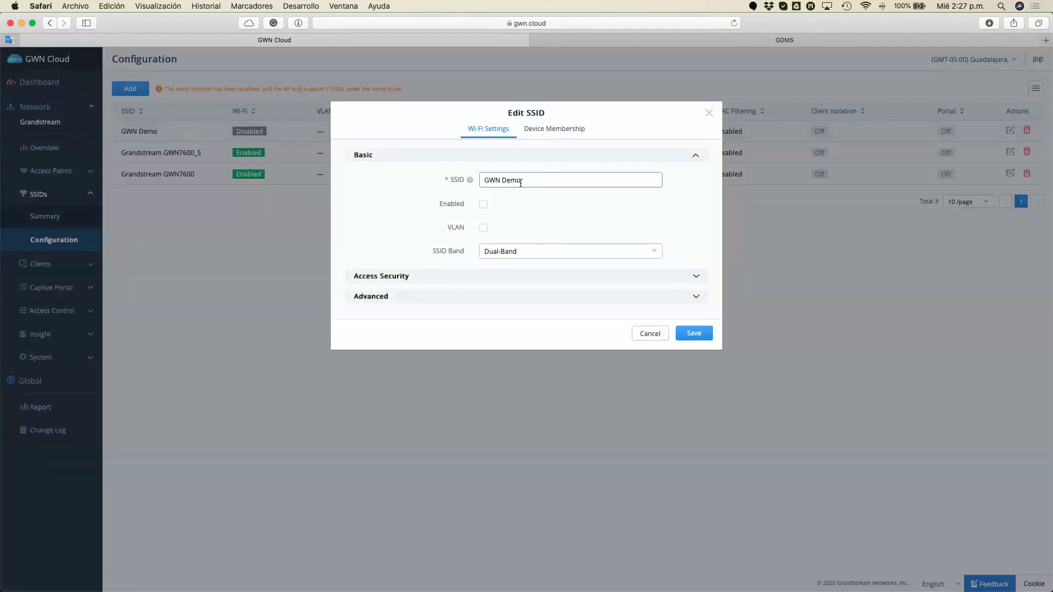
click(483, 228)
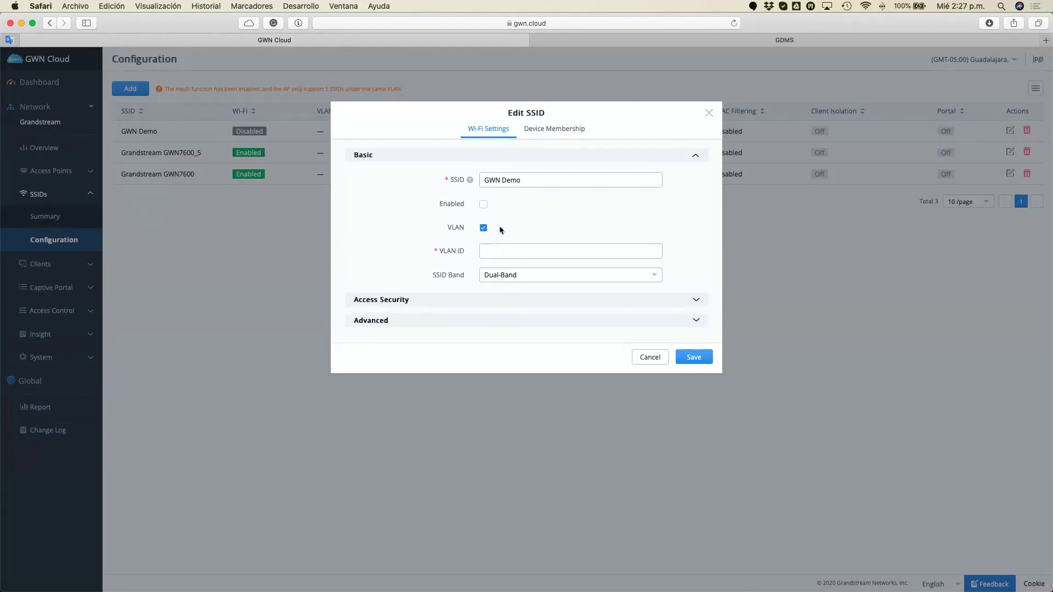
click(483, 228)
click(536, 254)
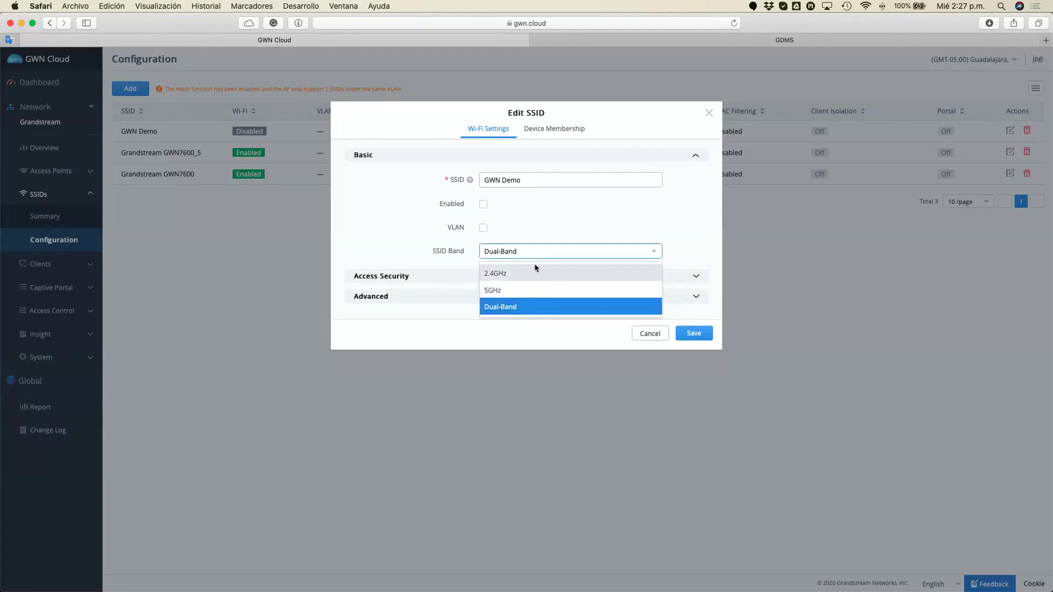
click(437, 284)
Step: Expand the SSID's access security settings and view the available security modes, keeping WPA2
click(444, 276)
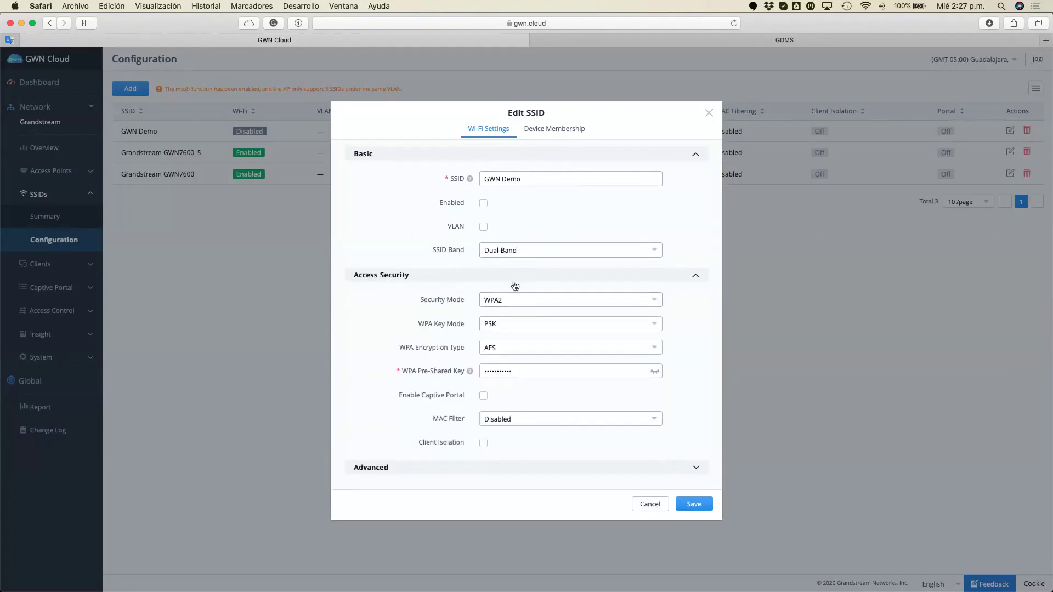
click(617, 301)
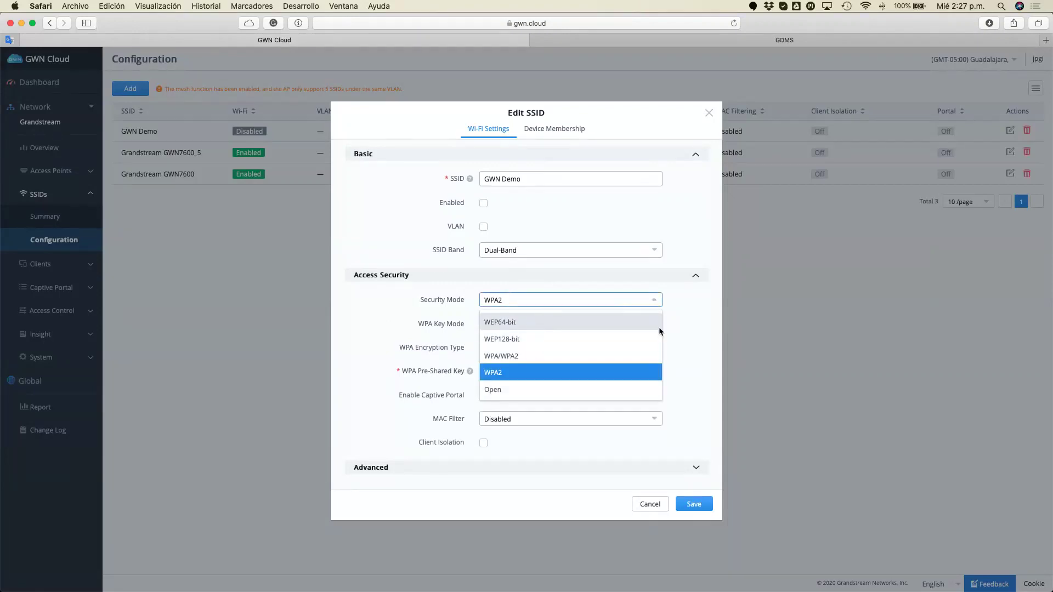
click(694, 325)
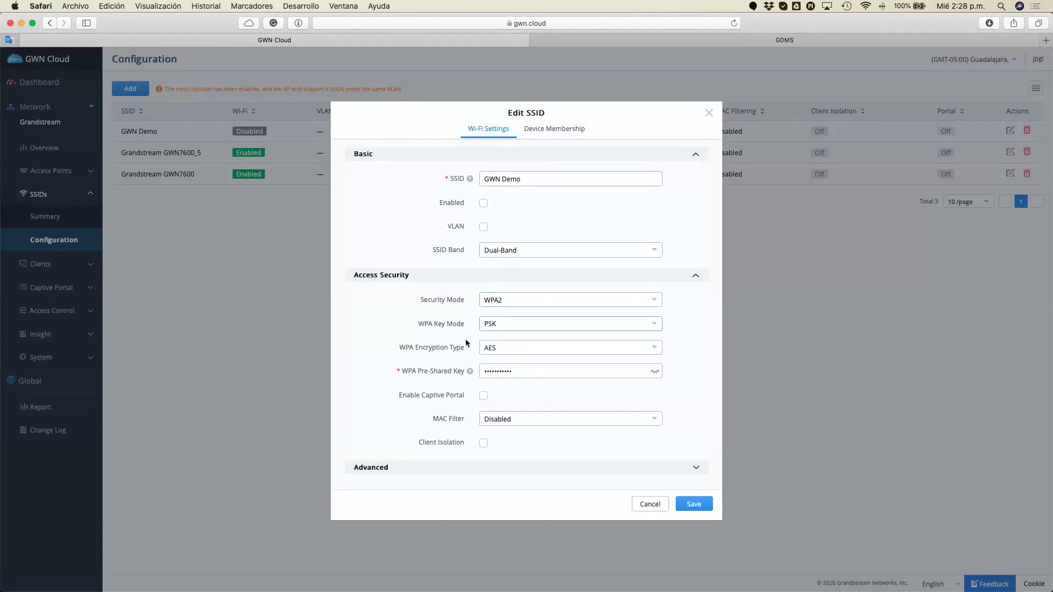
Step: Try enabling the captive portal to view its policy choices, and toggle client isolation on the GWN Demo SSID
click(483, 395)
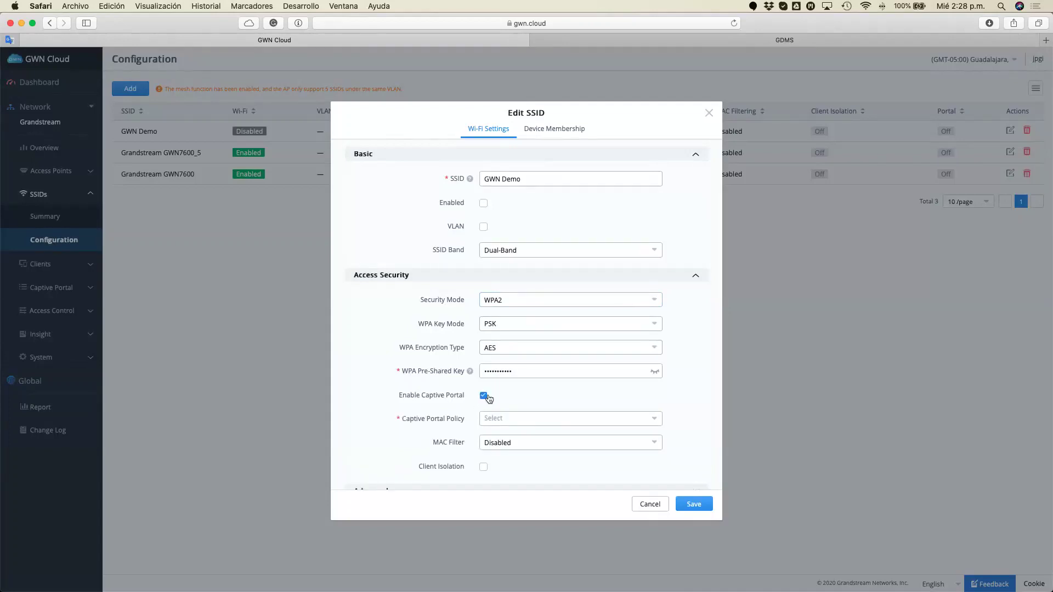
click(520, 420)
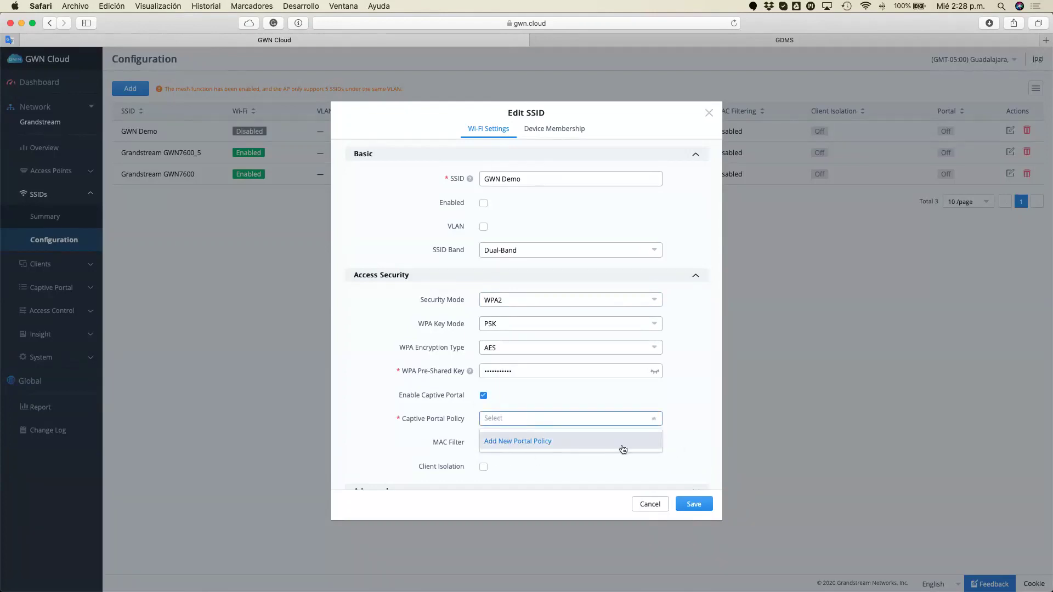
click(482, 397)
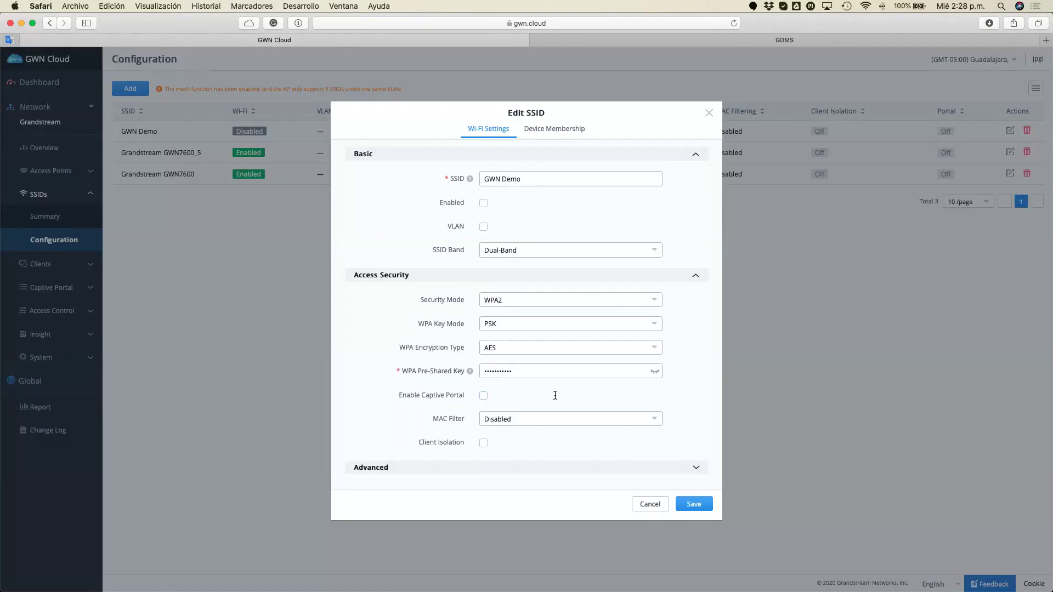
click(483, 443)
click(483, 444)
Step: Expand the SSID's advanced settings and look through the beacon, client, schedule and roaming options
click(461, 471)
scroll(412, 410, down, 1)
scroll(426, 319, down, 5)
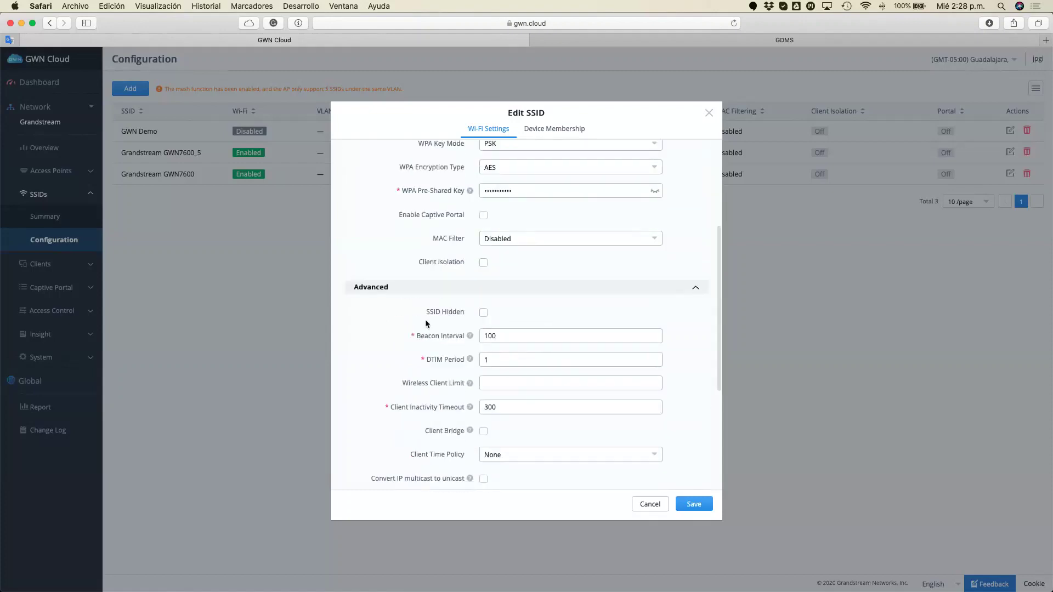
scroll(426, 323, up, 4)
scroll(426, 323, down, 4)
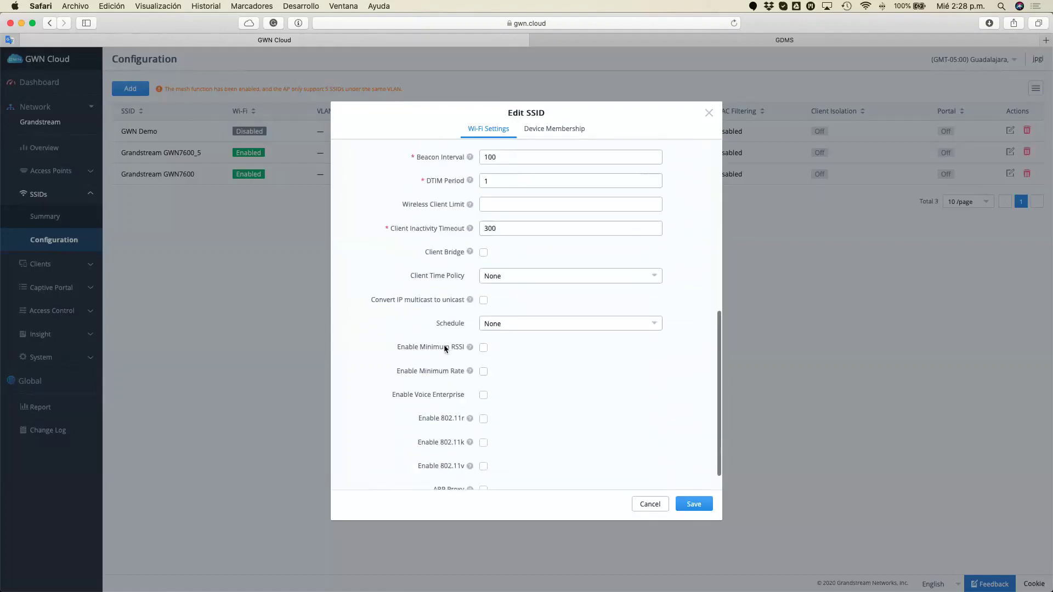
Step: Review the remaining advanced options of the GWN Demo SSID and close its settings without saving
scroll(427, 323, up, 3)
scroll(398, 336, down, 2)
scroll(398, 337, down, 1)
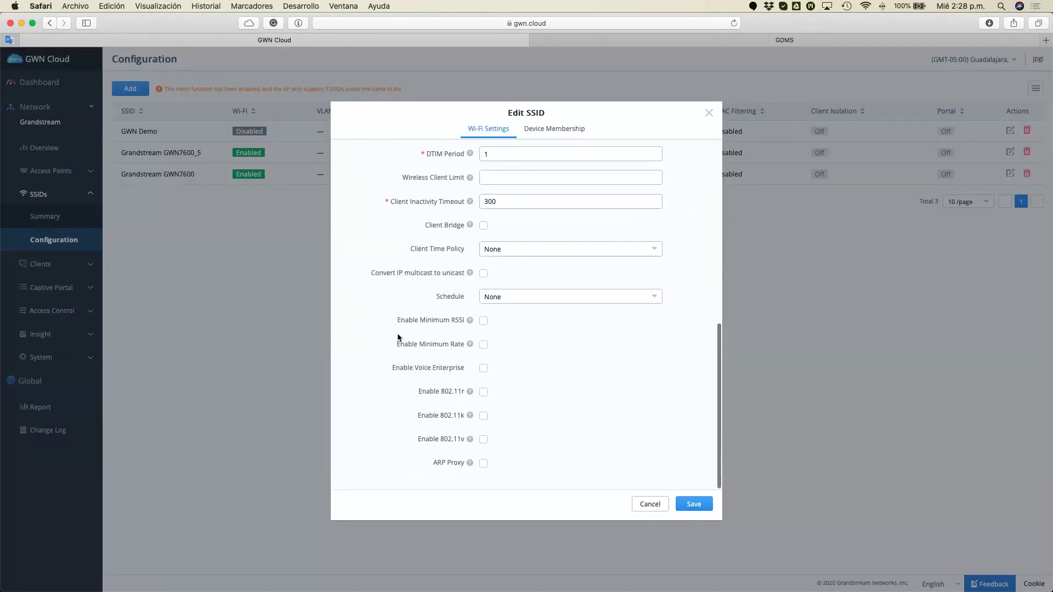
scroll(565, 413, up, 2)
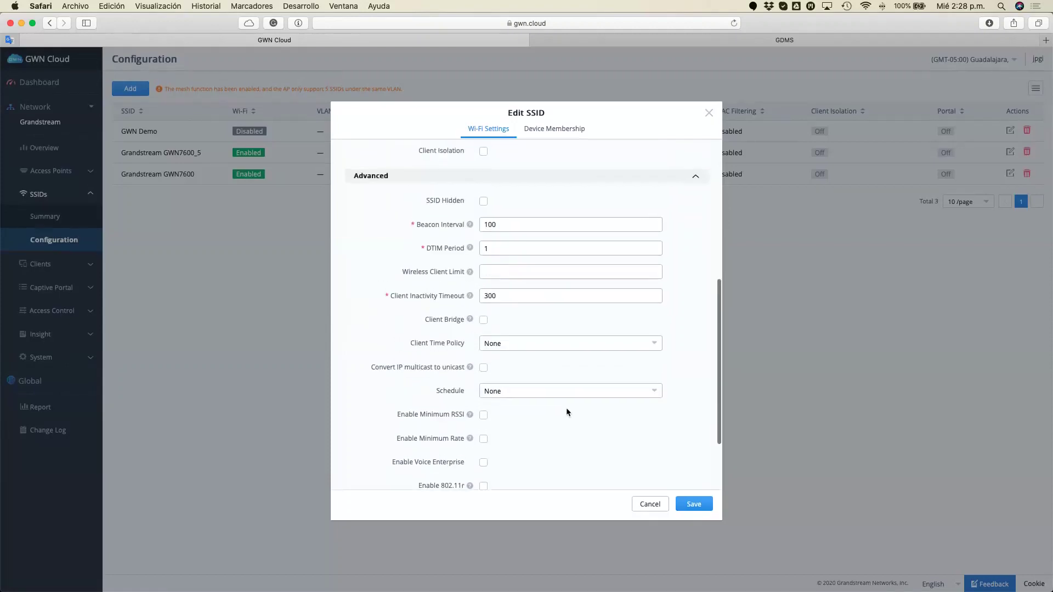
click(645, 505)
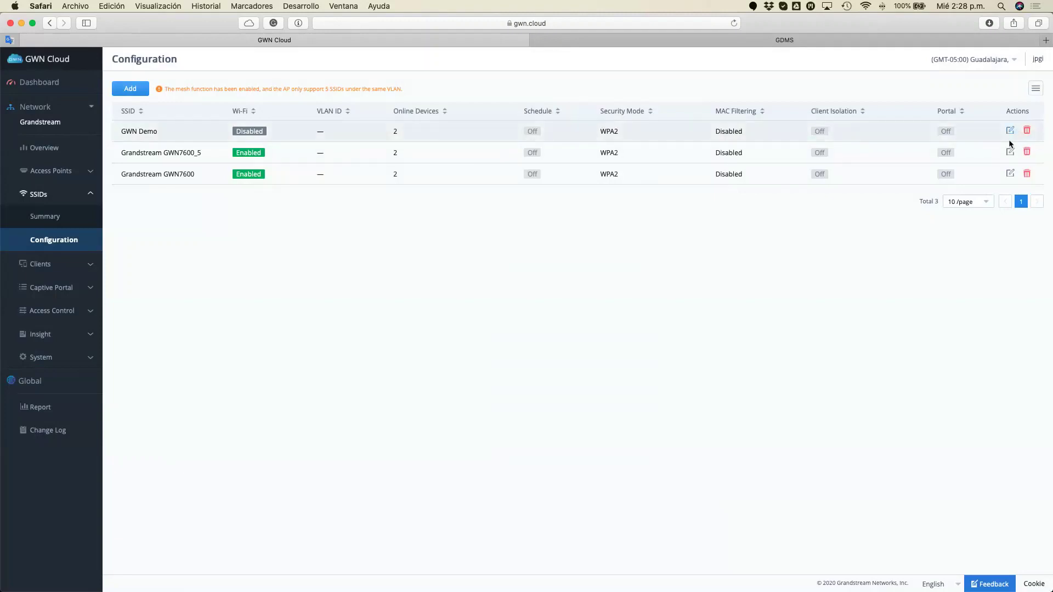
Step: Start a new SSID, try moving both access points from its member devices to the available devices, and discard the SSID
click(131, 90)
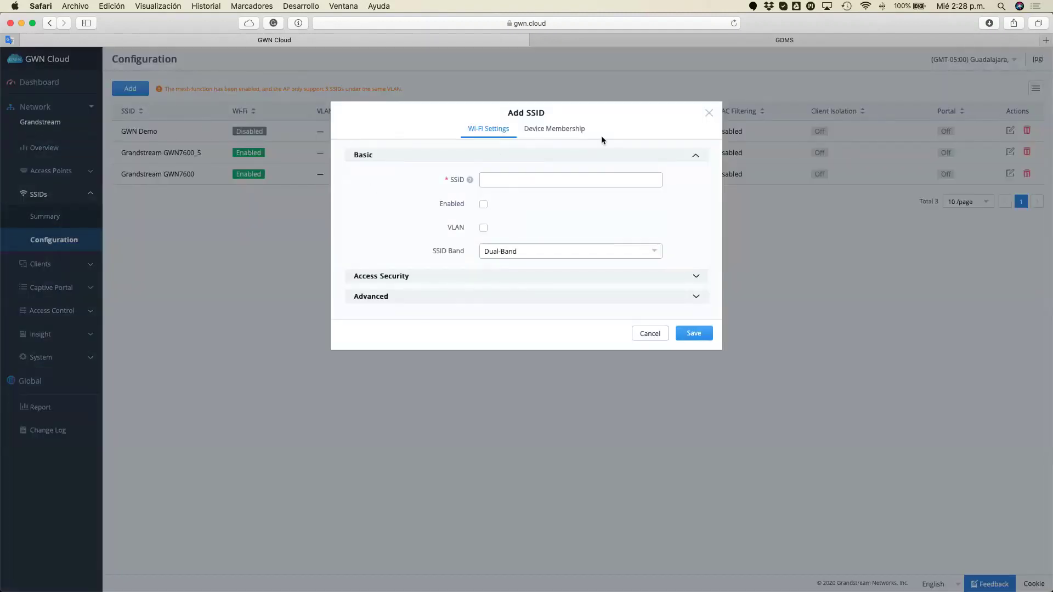
click(570, 131)
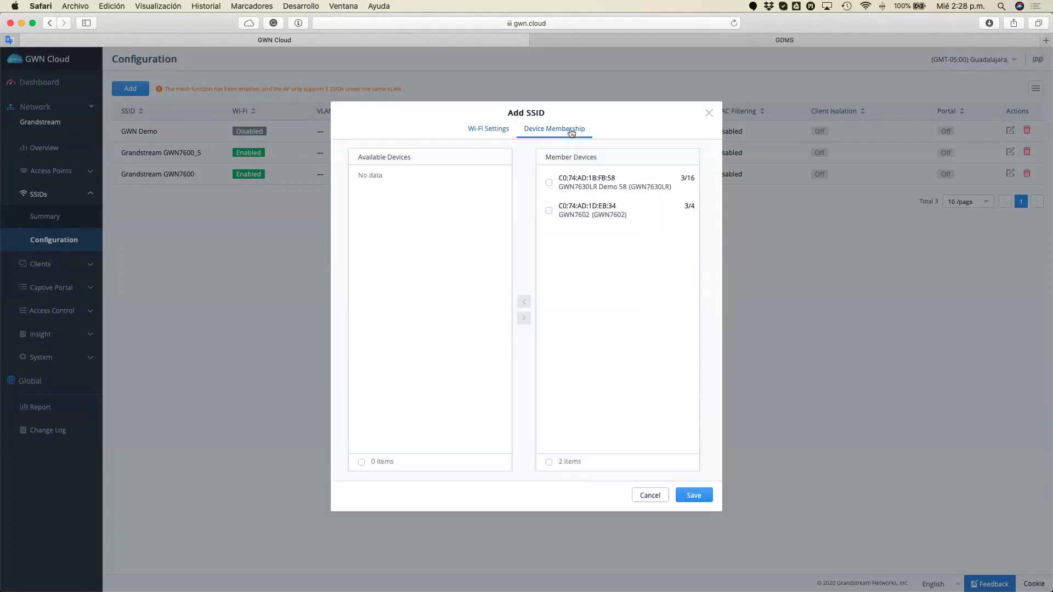
click(548, 210)
click(549, 182)
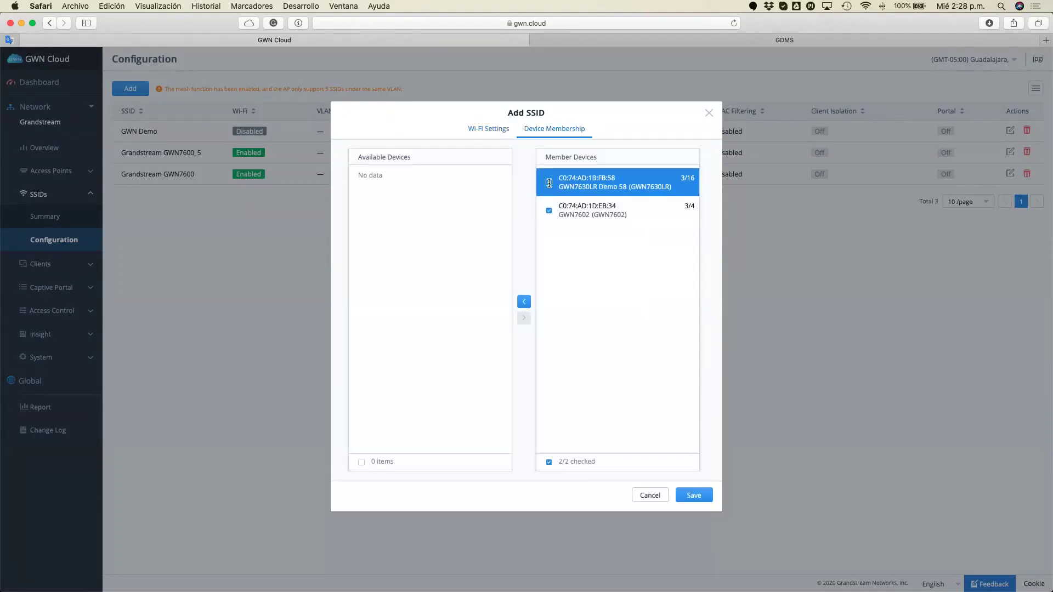
click(548, 184)
click(548, 211)
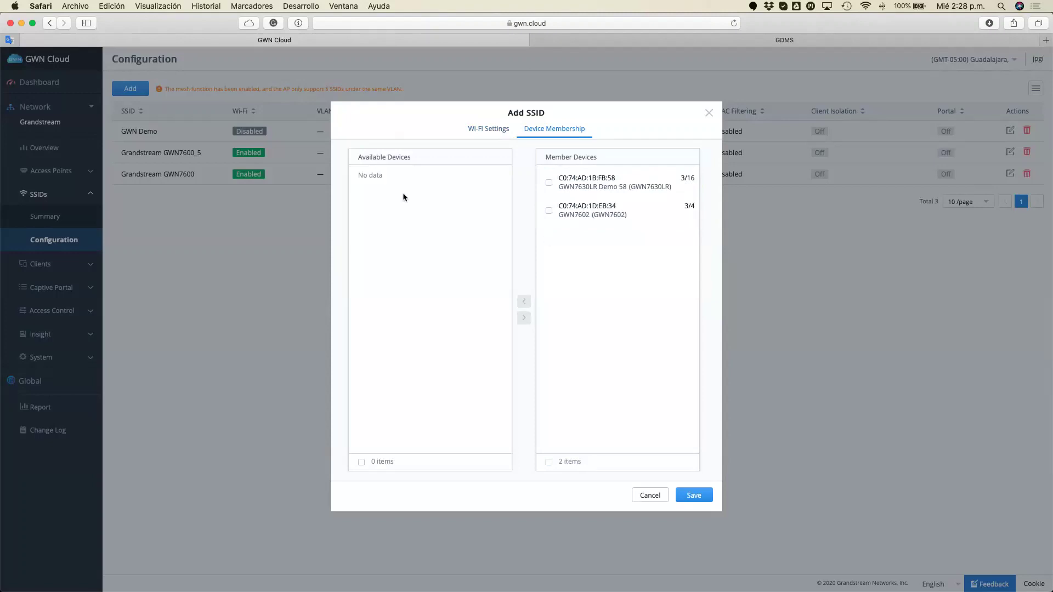
click(548, 183)
click(549, 211)
click(523, 301)
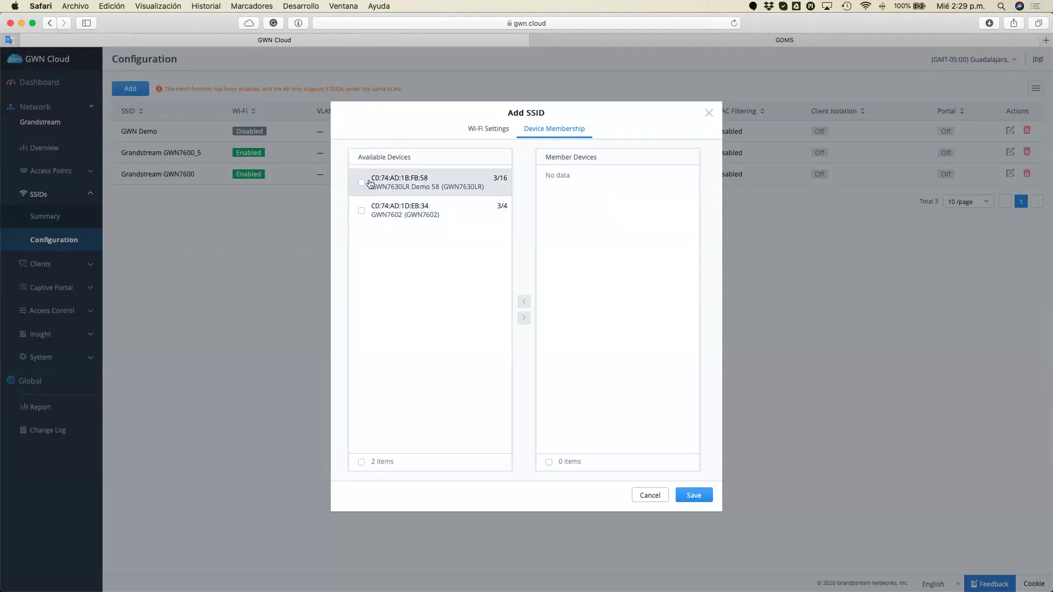
click(649, 495)
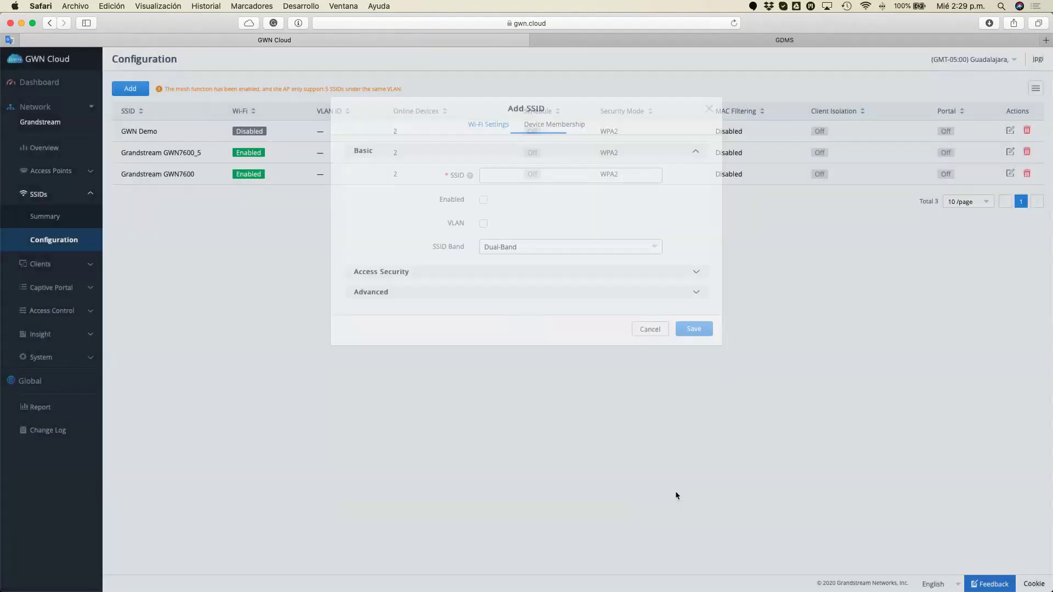
Step: Open the clients summary and examine the new clients, return clients and average time for the last day
click(65, 266)
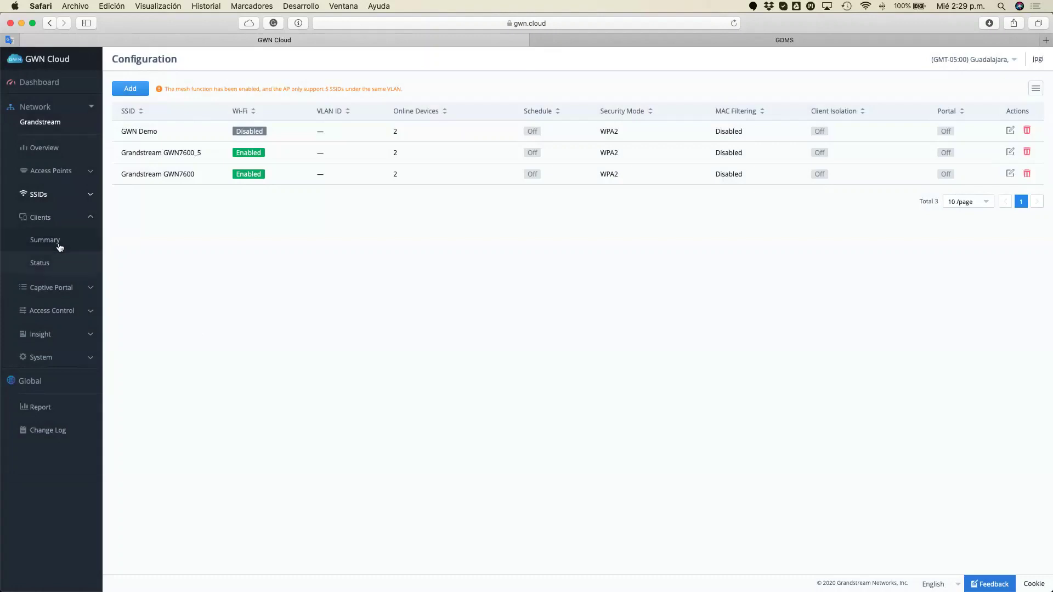
click(59, 245)
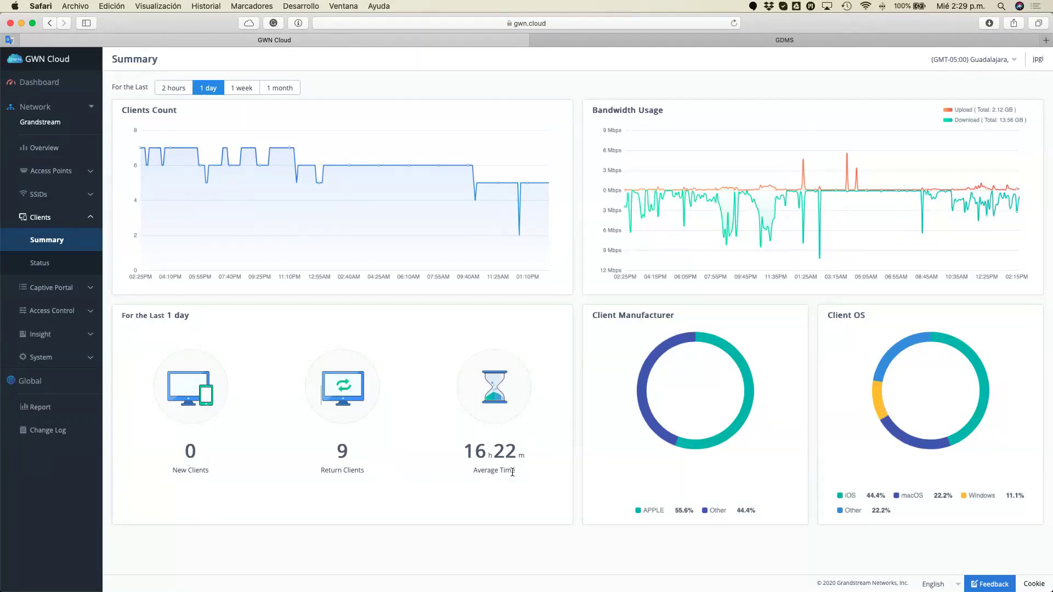
drag(511, 472, 320, 450)
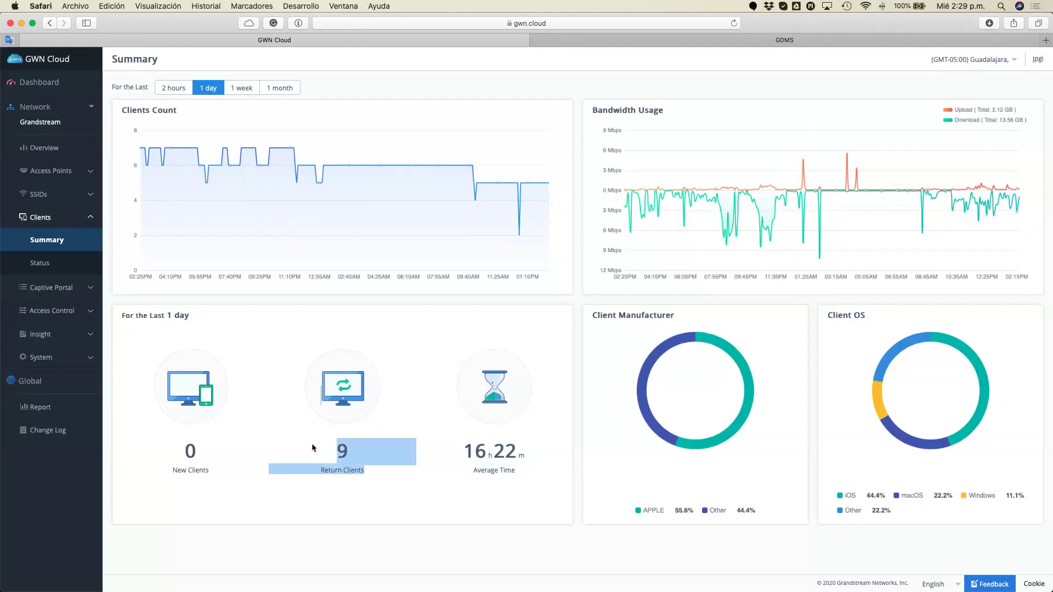
drag(221, 479, 166, 412)
drag(174, 314, 210, 316)
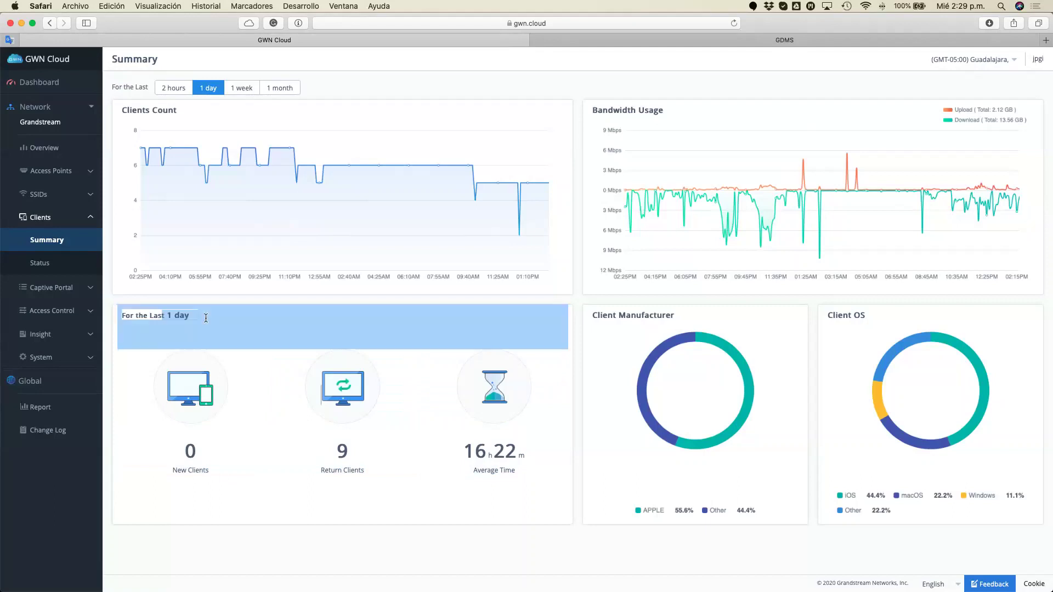
Step: View the clients summary for 2 hours, 1 week and 1 month, and open the client status list
click(174, 91)
click(249, 92)
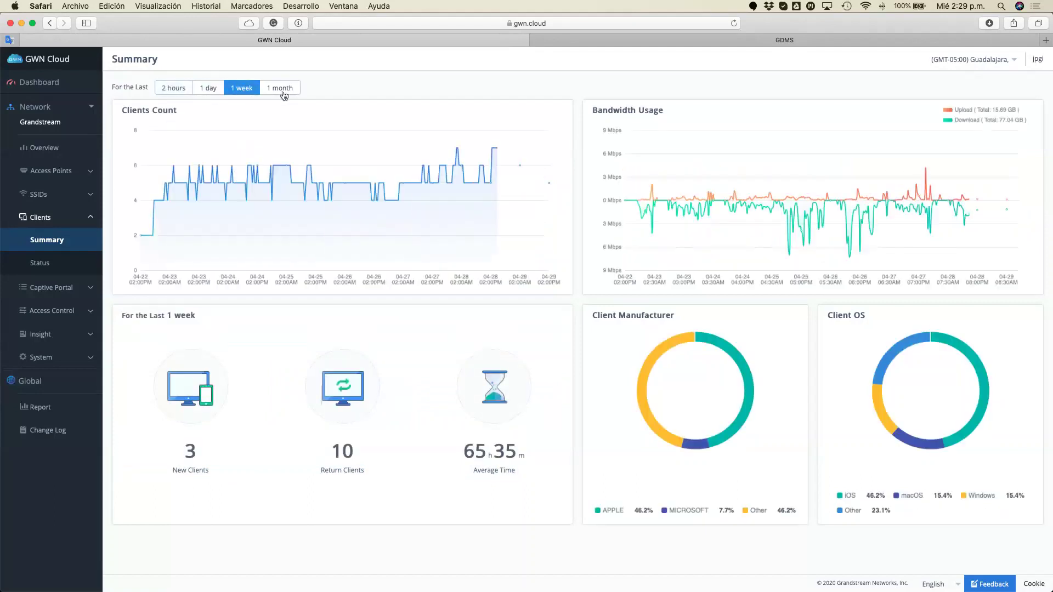
click(269, 93)
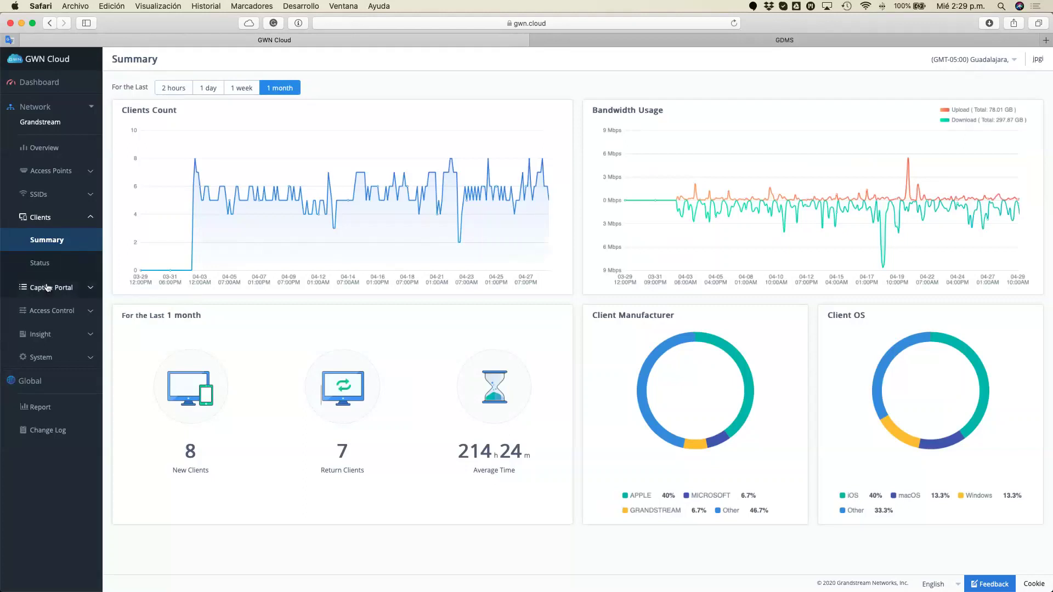
click(53, 269)
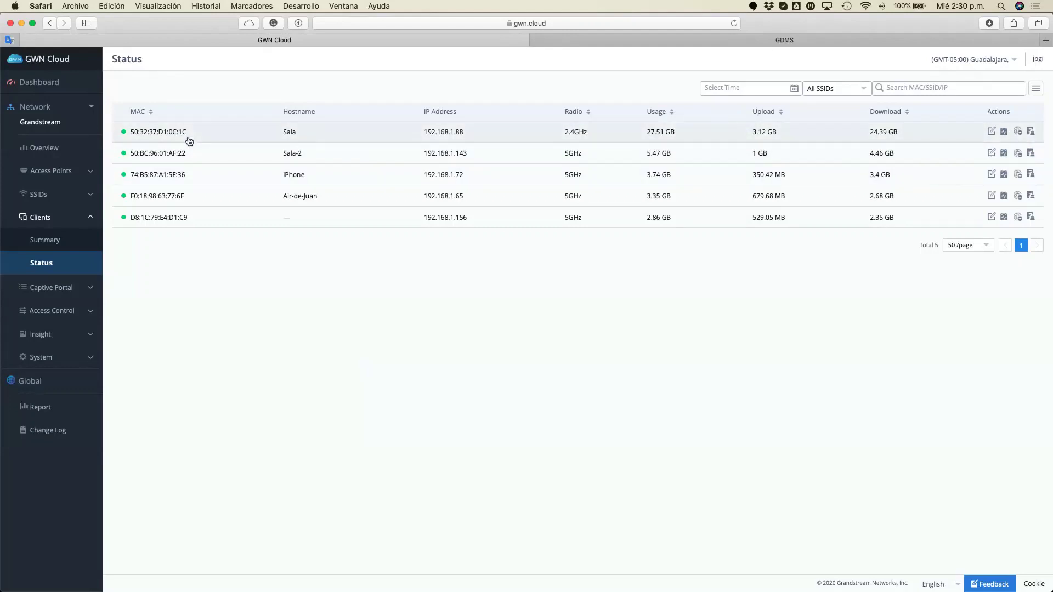
Step: Browse the captive portal sections from the summary through guests, policy list and splash page to vouchers
click(53, 289)
click(64, 269)
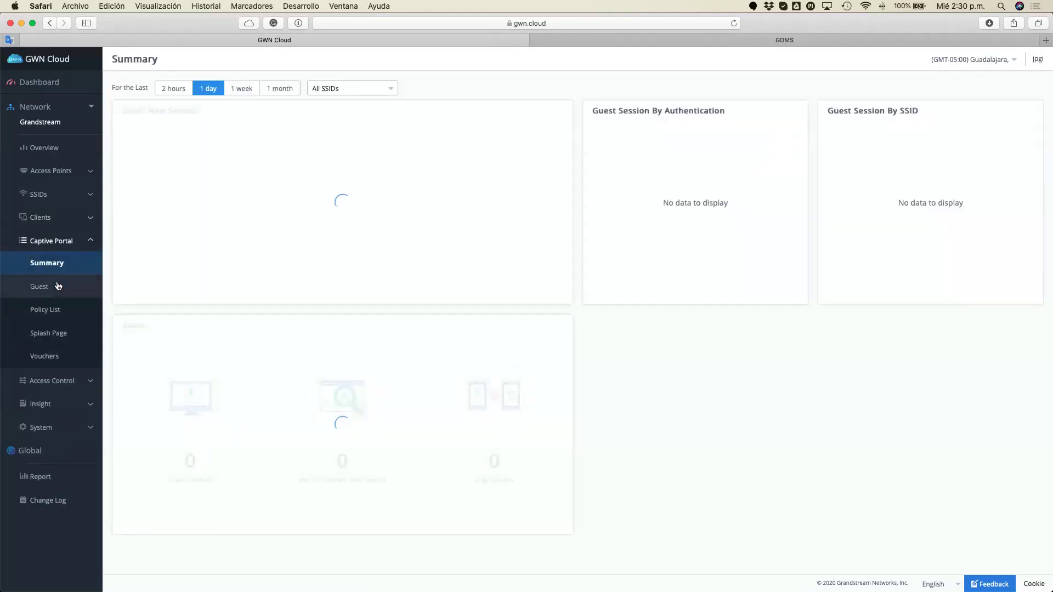
click(58, 289)
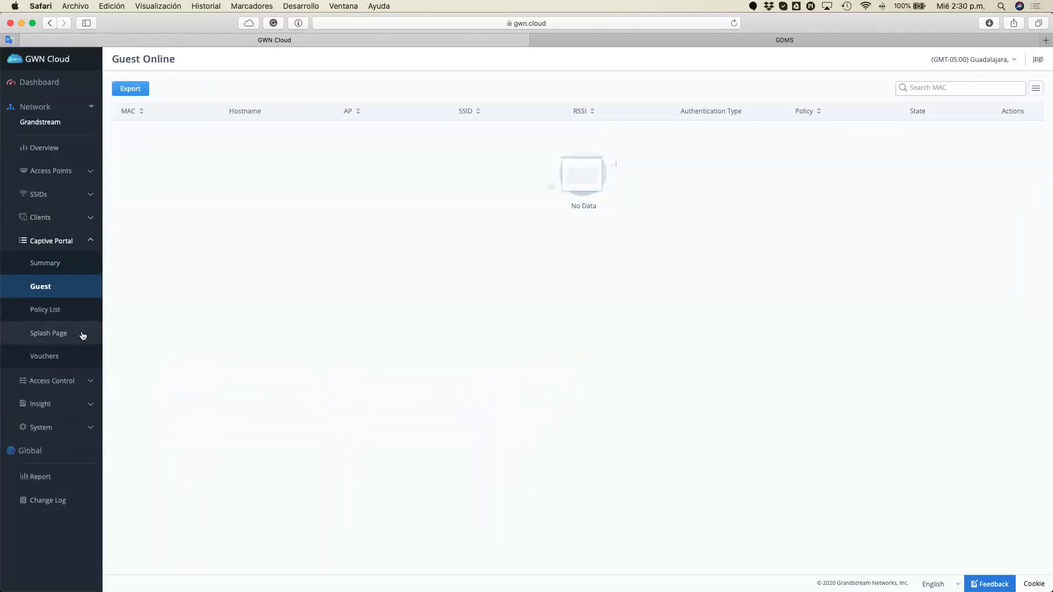
click(72, 313)
click(72, 336)
click(65, 357)
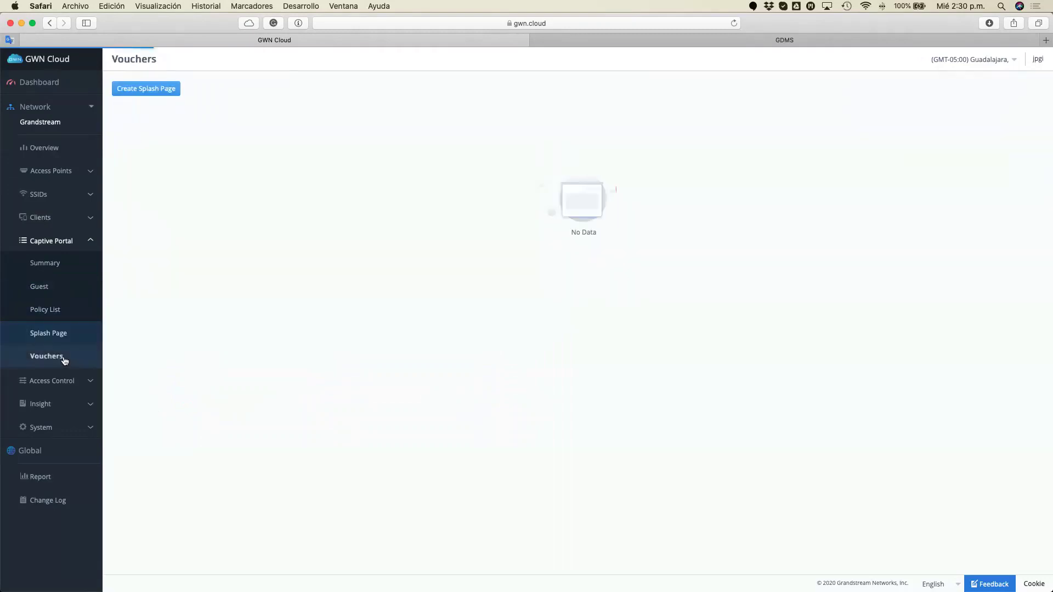
Step: Revisit the captive portal's summary, guest, policy list and splash page sections
click(69, 271)
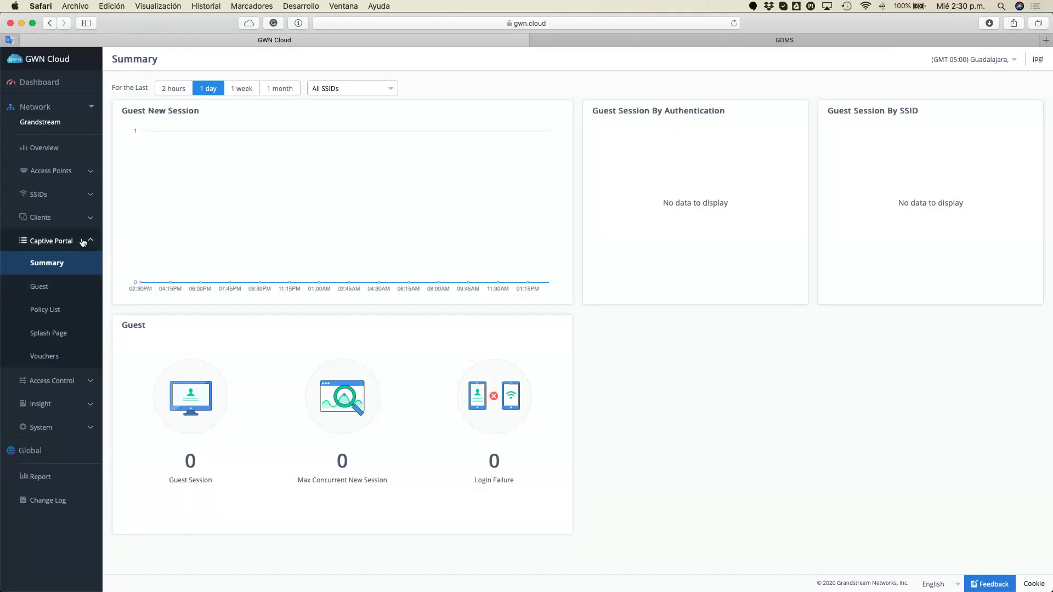
click(49, 291)
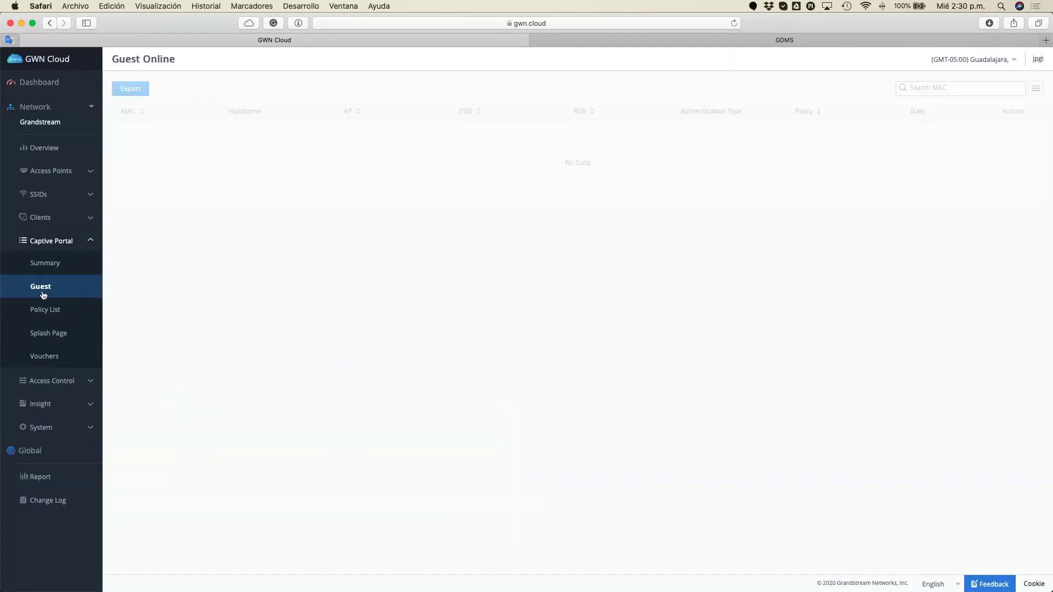
click(59, 311)
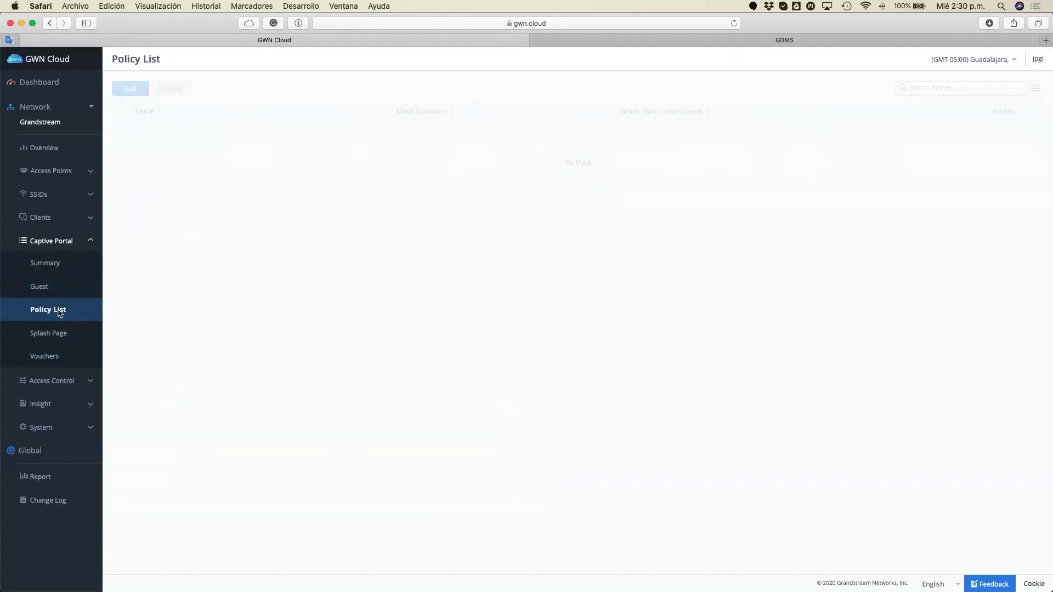
click(59, 333)
Step: Return to the captive portal summary and examine the online guests and the policy list
click(64, 271)
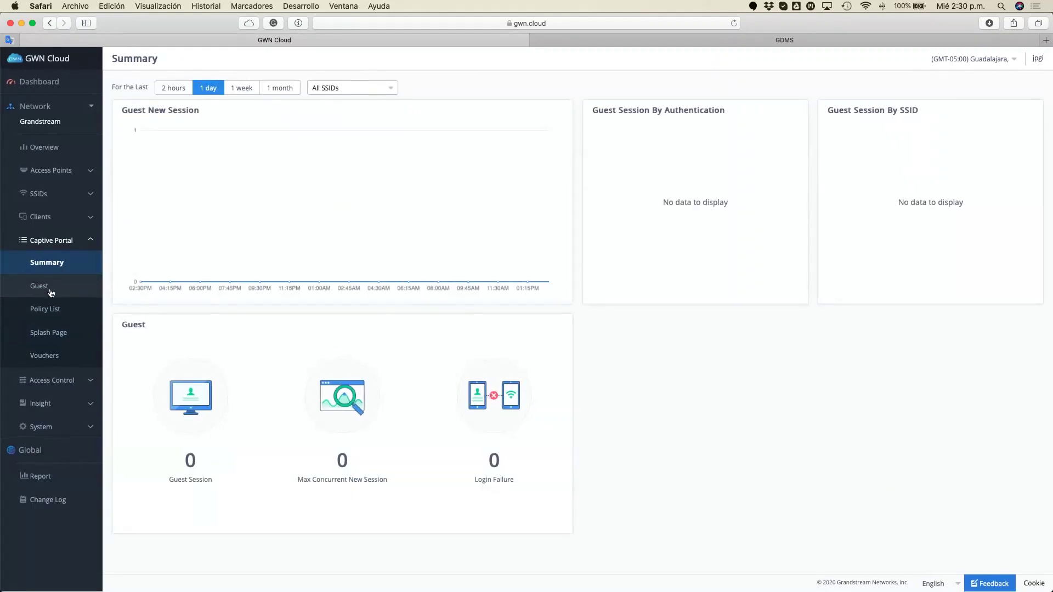
click(51, 292)
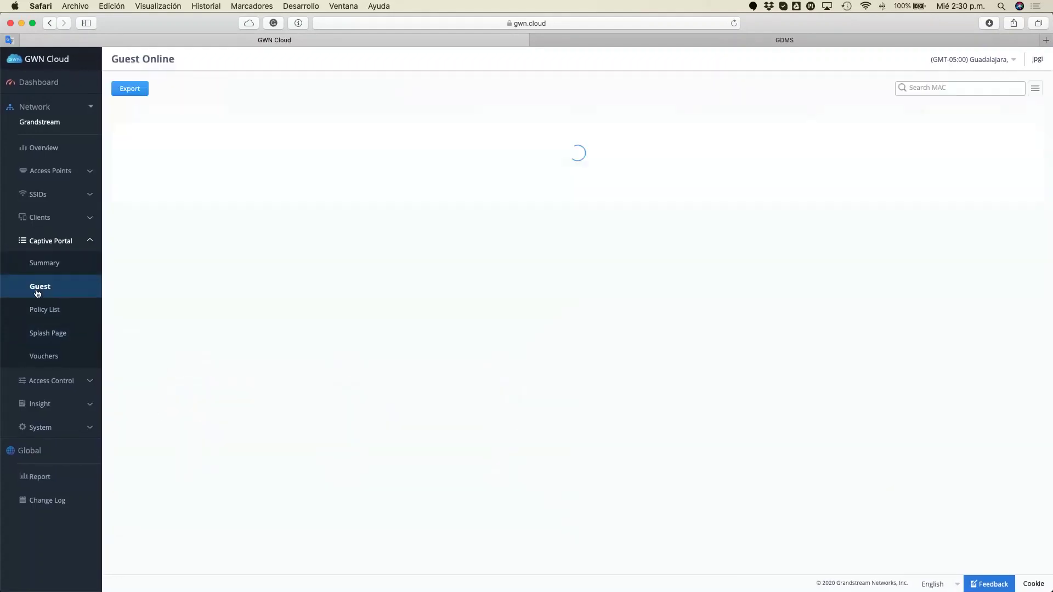
click(63, 316)
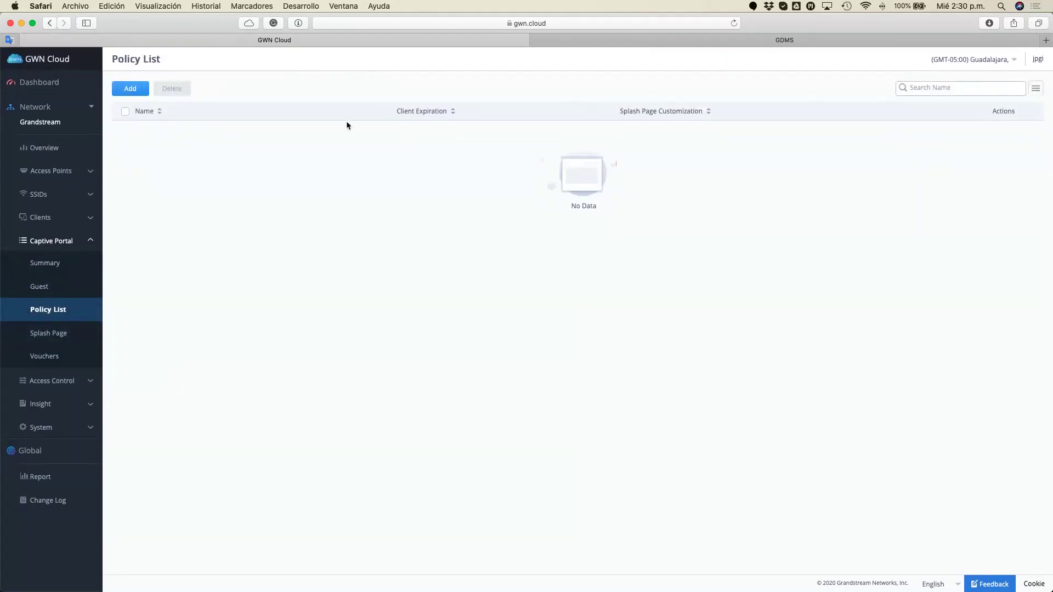
Step: Start creating a captive portal splash page and remove its welcome text component
click(69, 342)
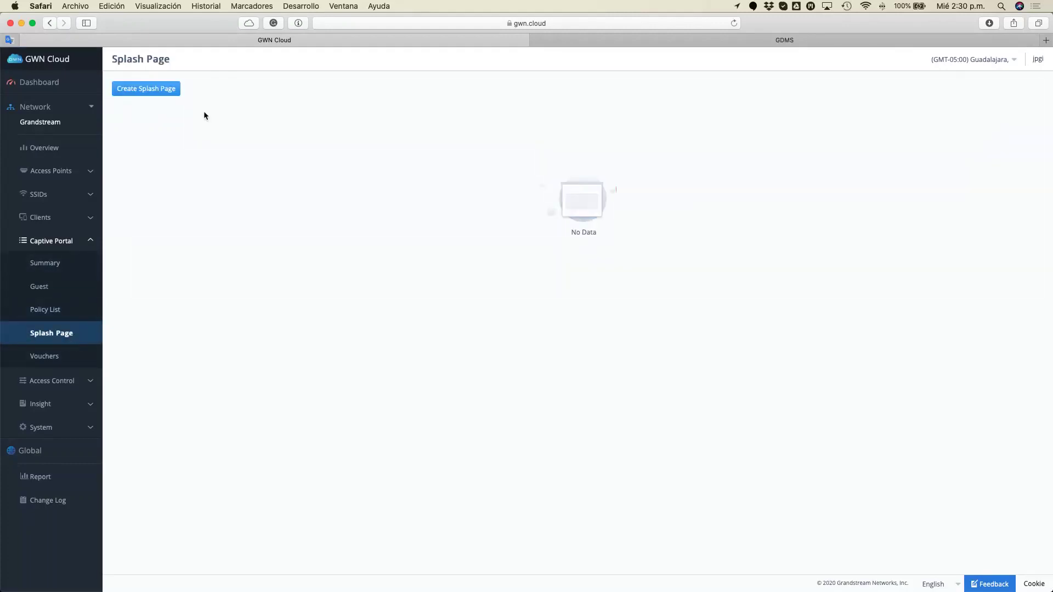
click(158, 93)
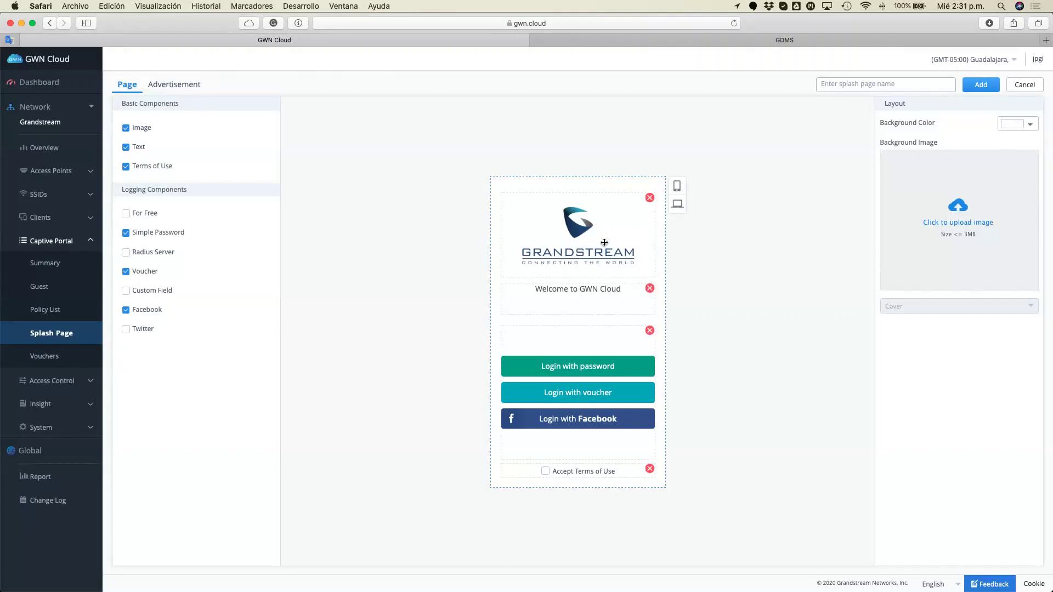
click(650, 289)
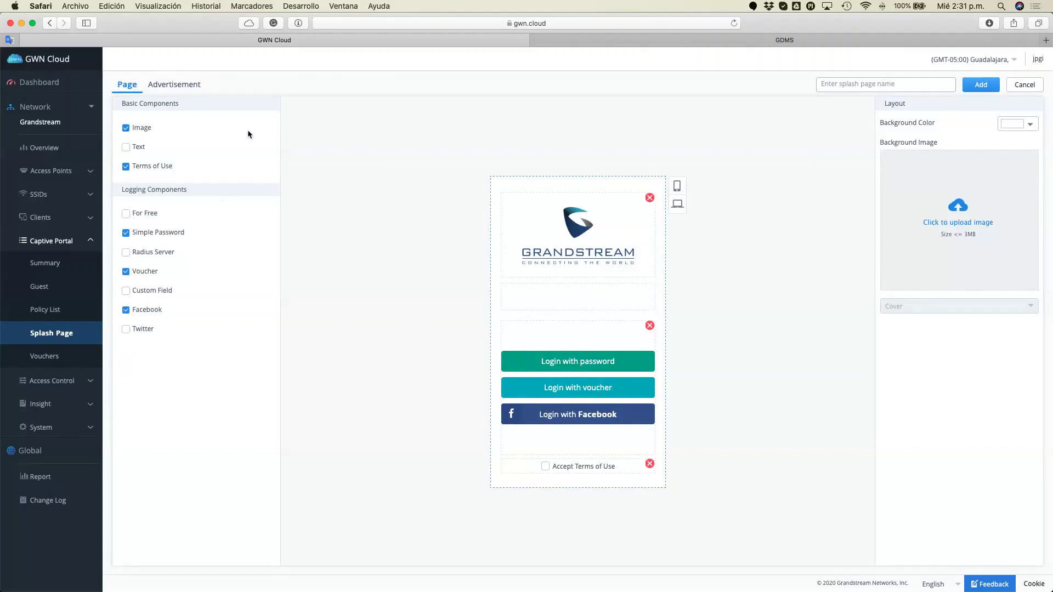
Step: Preview the splash page in the laptop and phone layouts, closing each preview
click(677, 204)
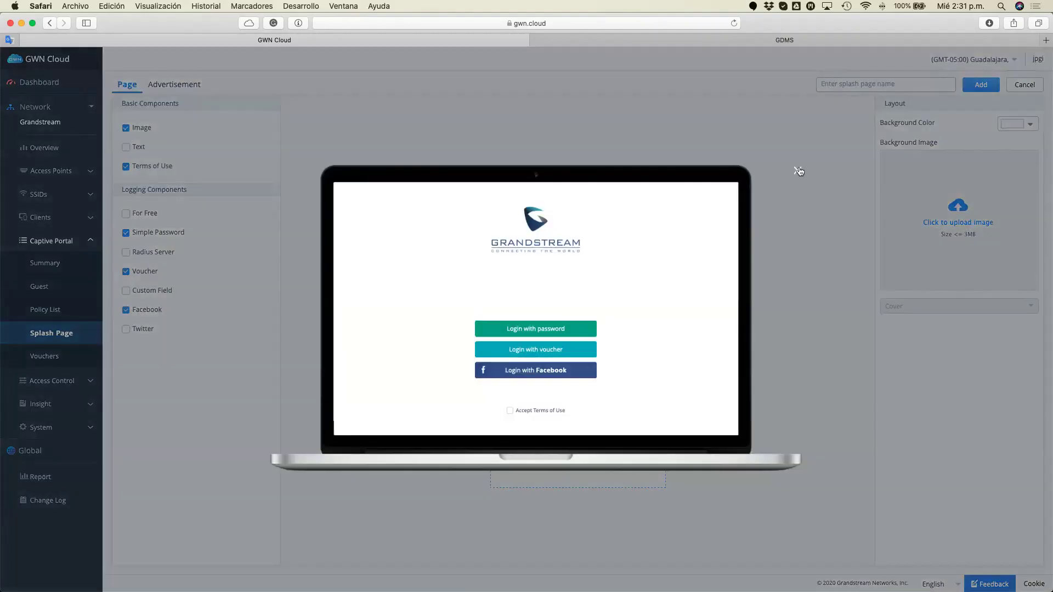
click(798, 171)
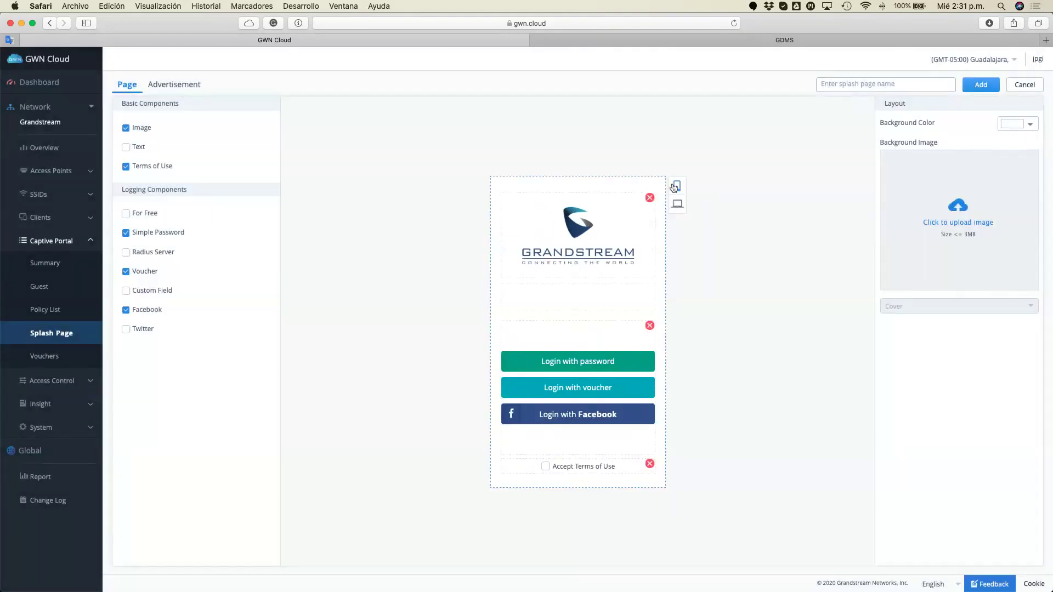
click(676, 186)
click(615, 157)
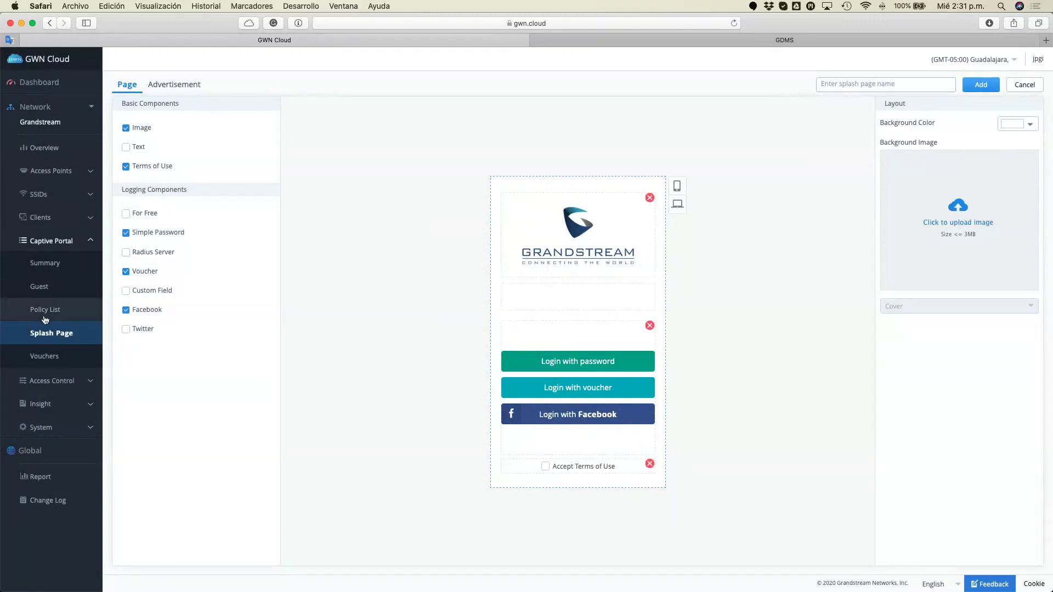
Step: Open the captive portal vouchers, start a new voucher group and review its name, quantity, max devices and duration settings
click(60, 359)
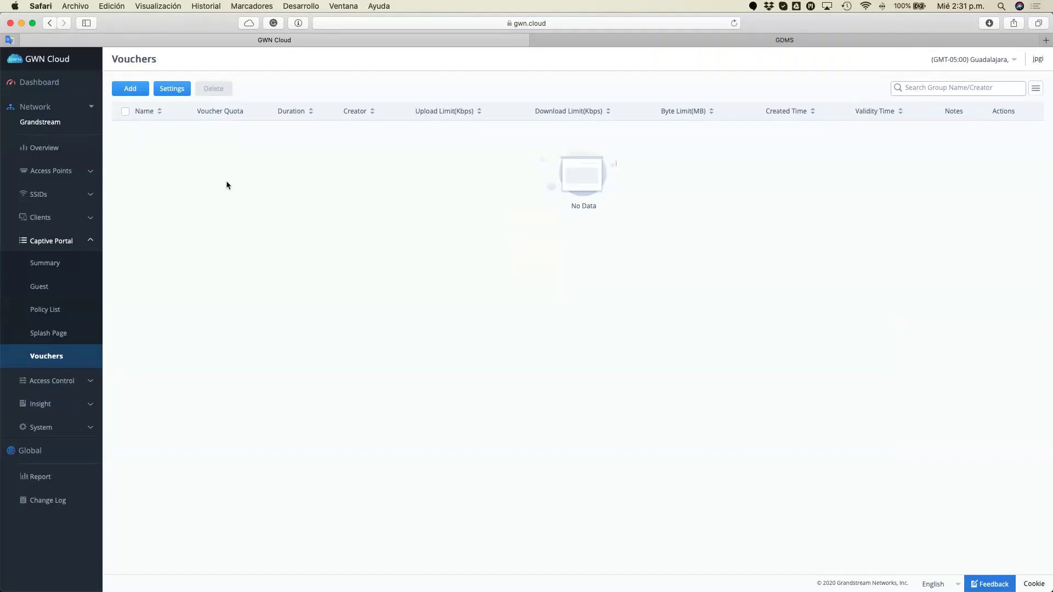
click(137, 93)
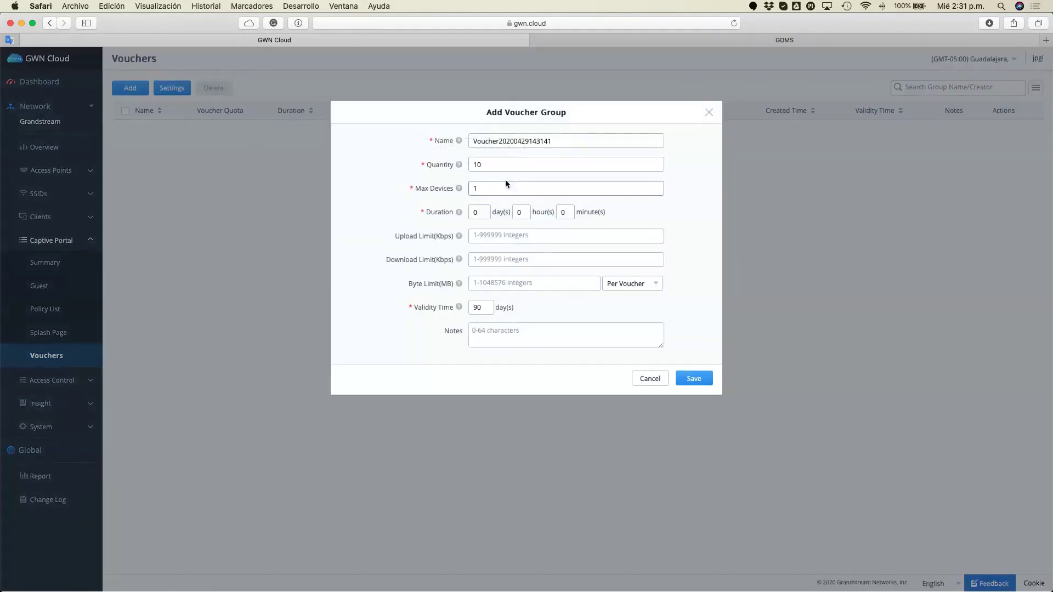
click(500, 164)
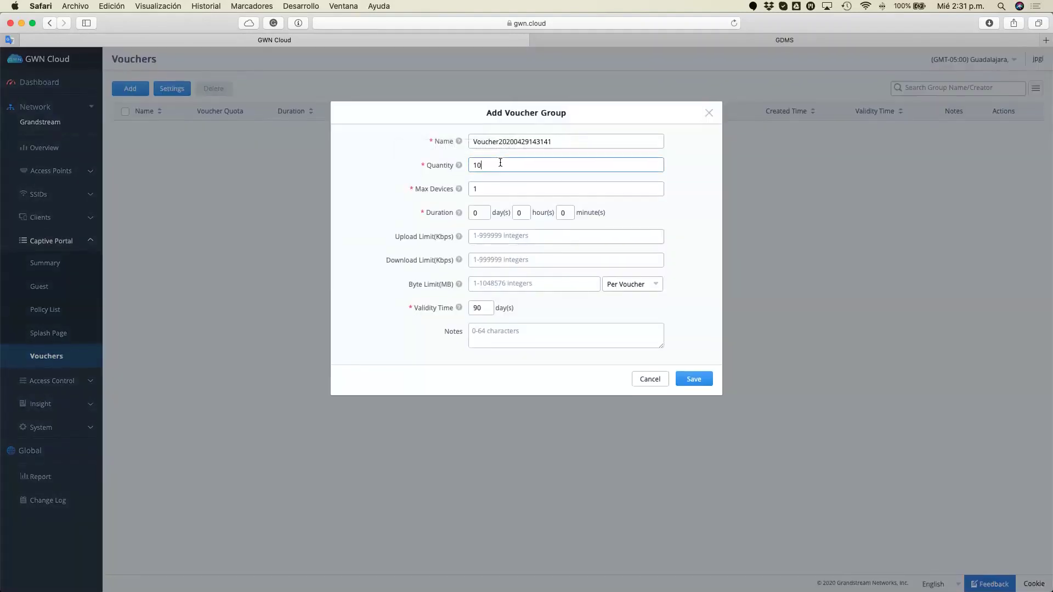
drag(566, 141, 474, 143)
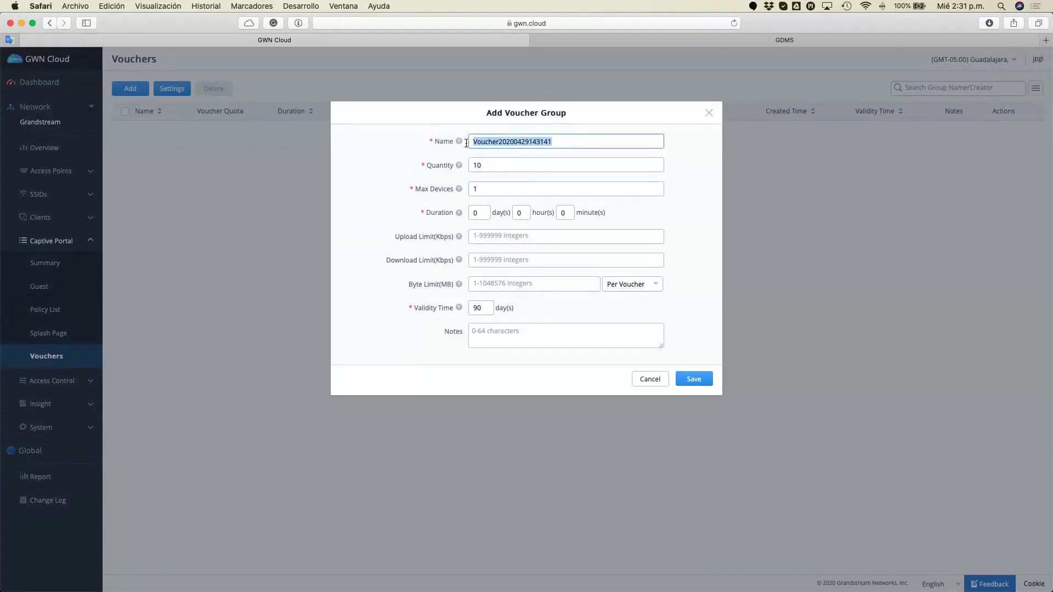
drag(516, 142, 472, 142)
click(472, 165)
double_click(482, 189)
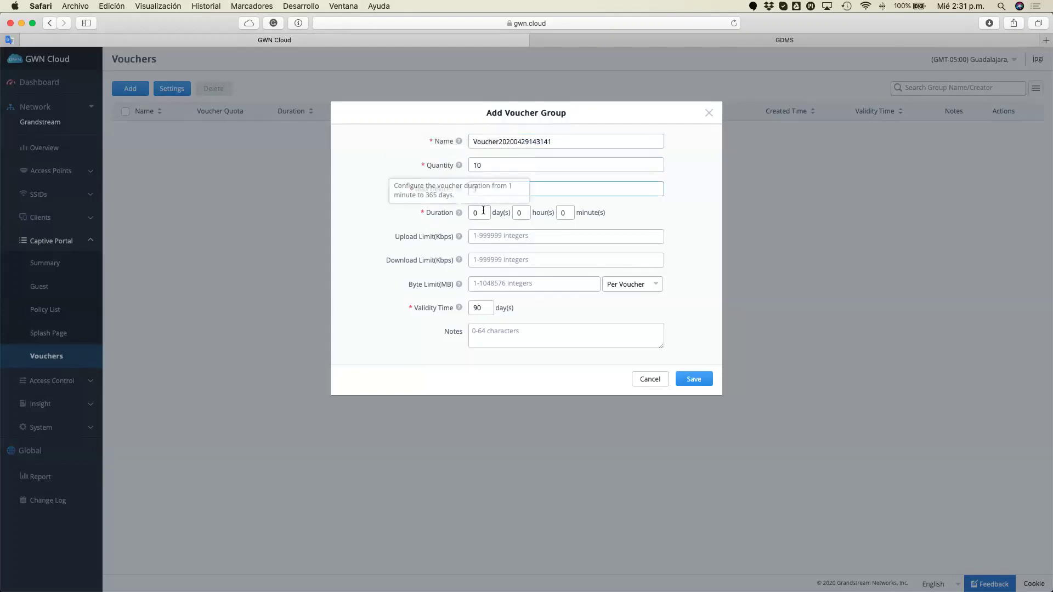
key(Tab)
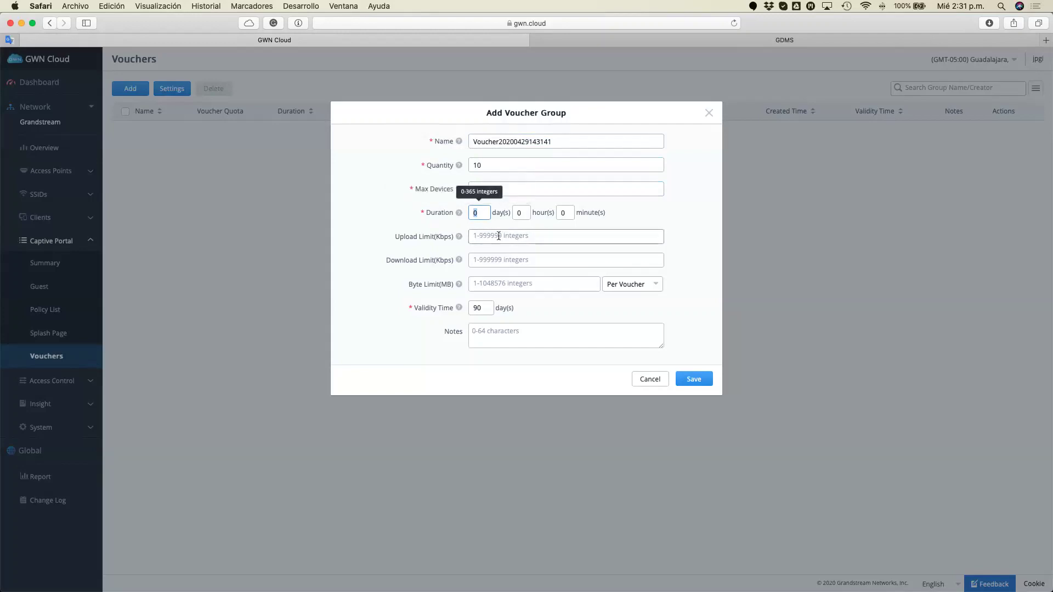
Step: Review the voucher group's upload limit, download limit and validity time settings, and discard the new group
click(498, 236)
click(494, 256)
click(497, 242)
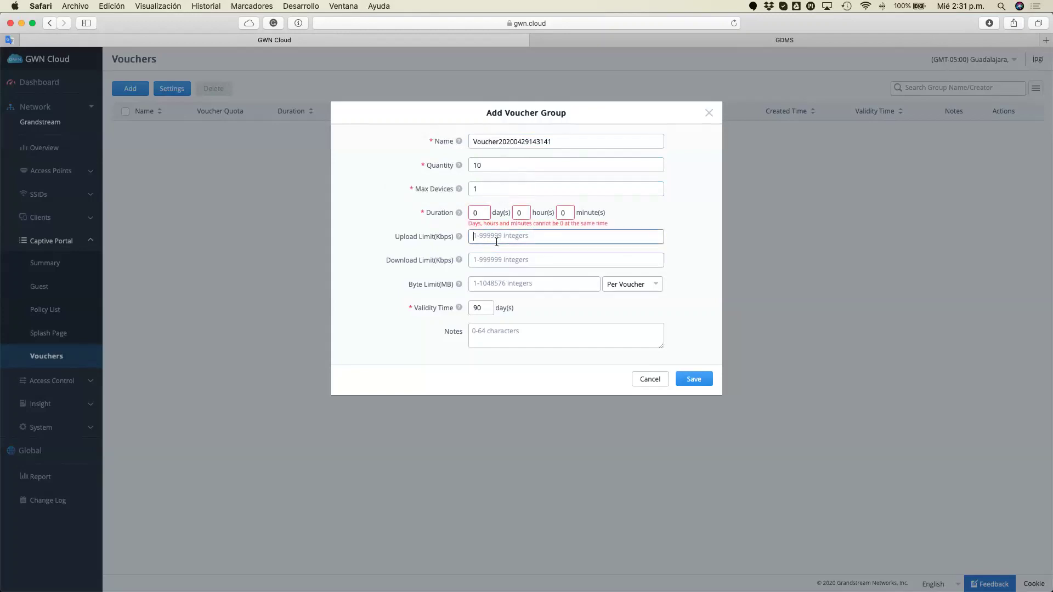
click(488, 261)
double_click(482, 309)
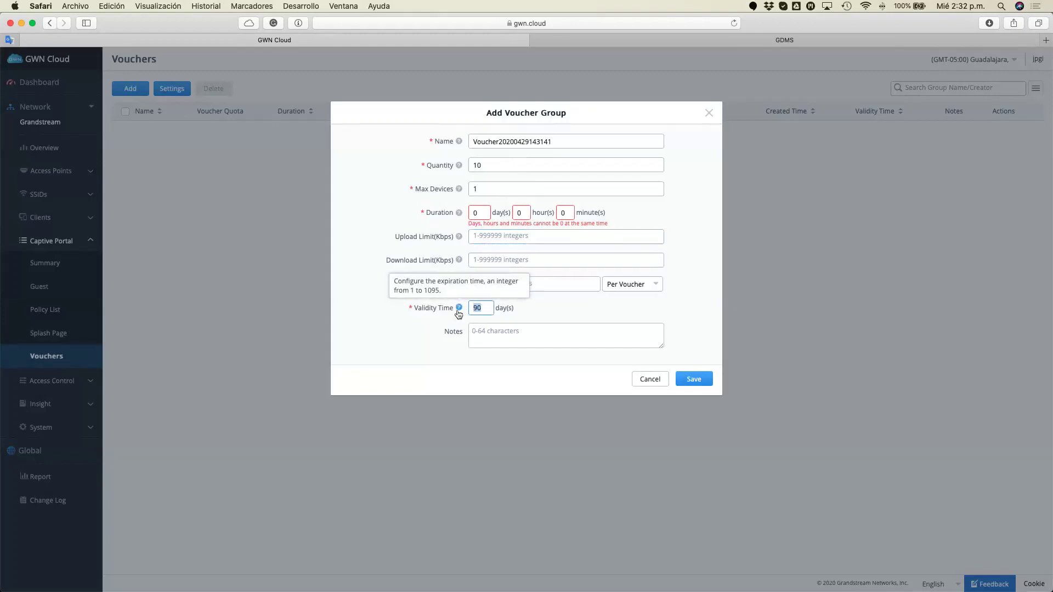
click(658, 383)
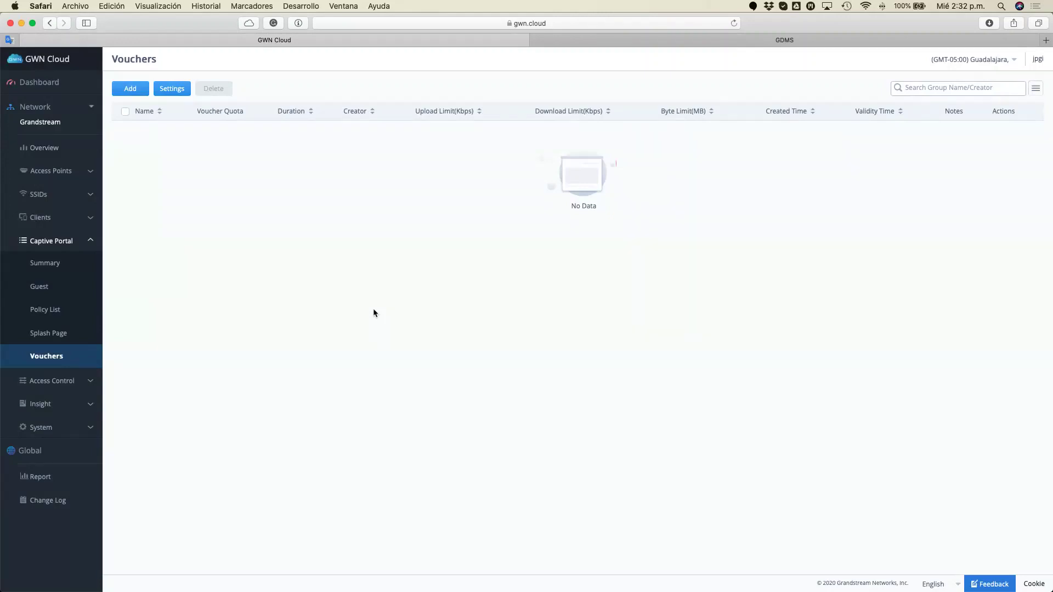
Step: Look through the access control sections: access list, time policy and bandwidth rules
click(74, 381)
click(53, 290)
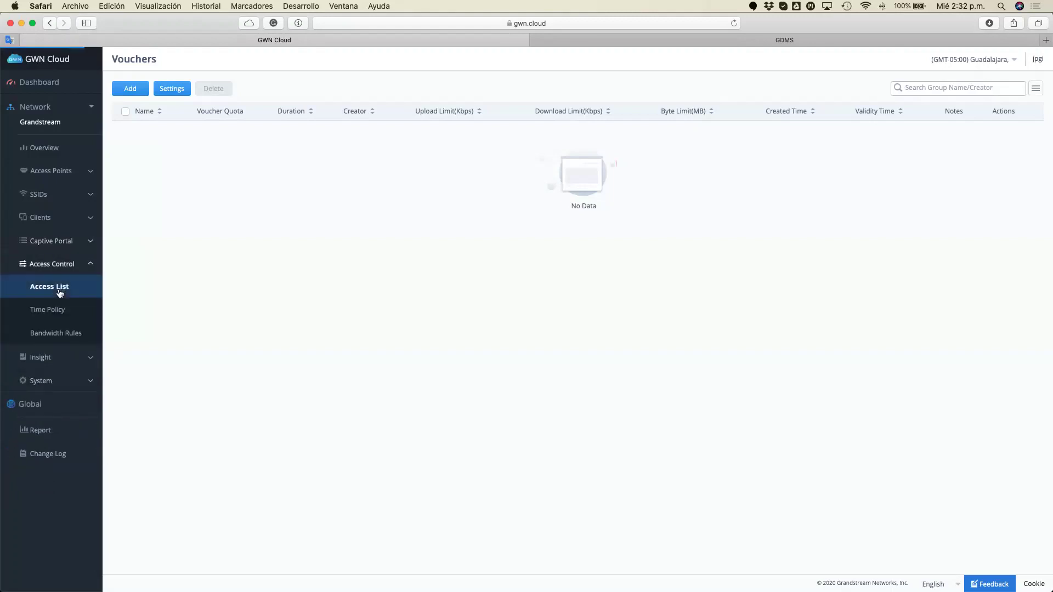
click(52, 309)
click(62, 333)
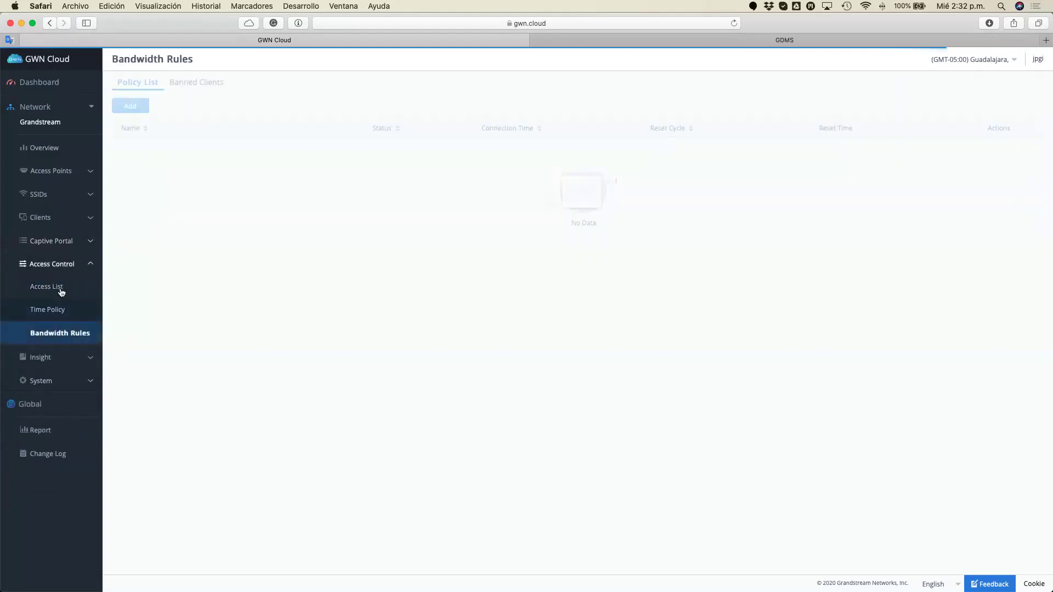
click(58, 287)
click(59, 311)
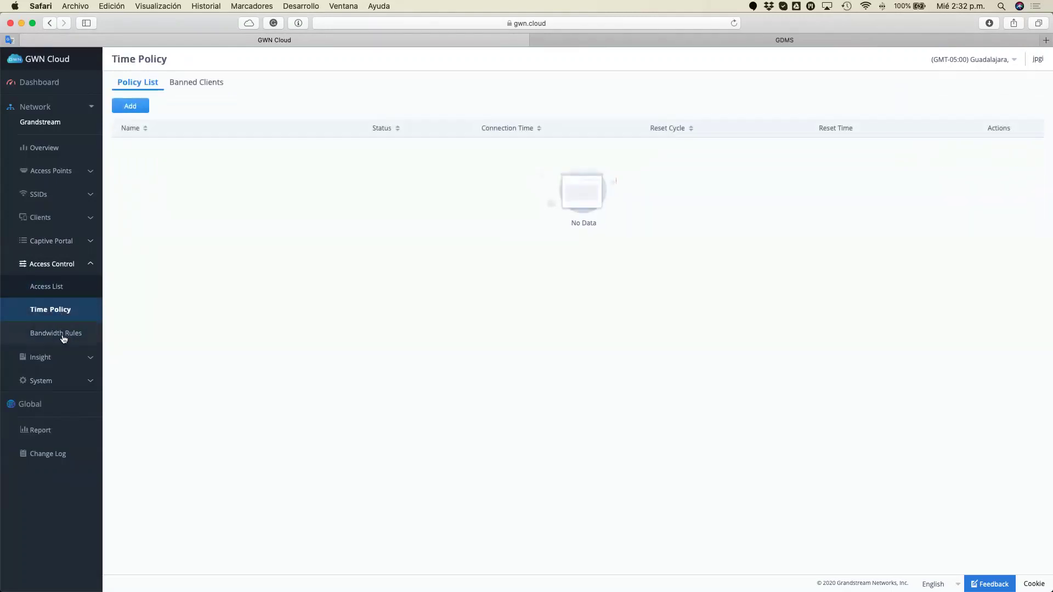
click(63, 335)
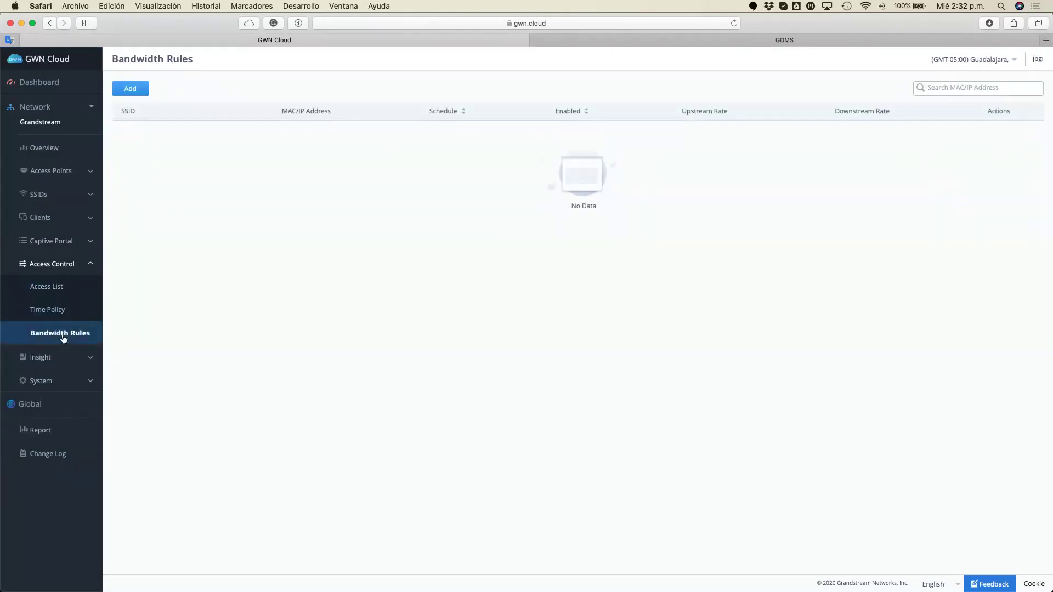
Step: Review the network insight pages, comparing the site survey with the list of known clients
click(68, 359)
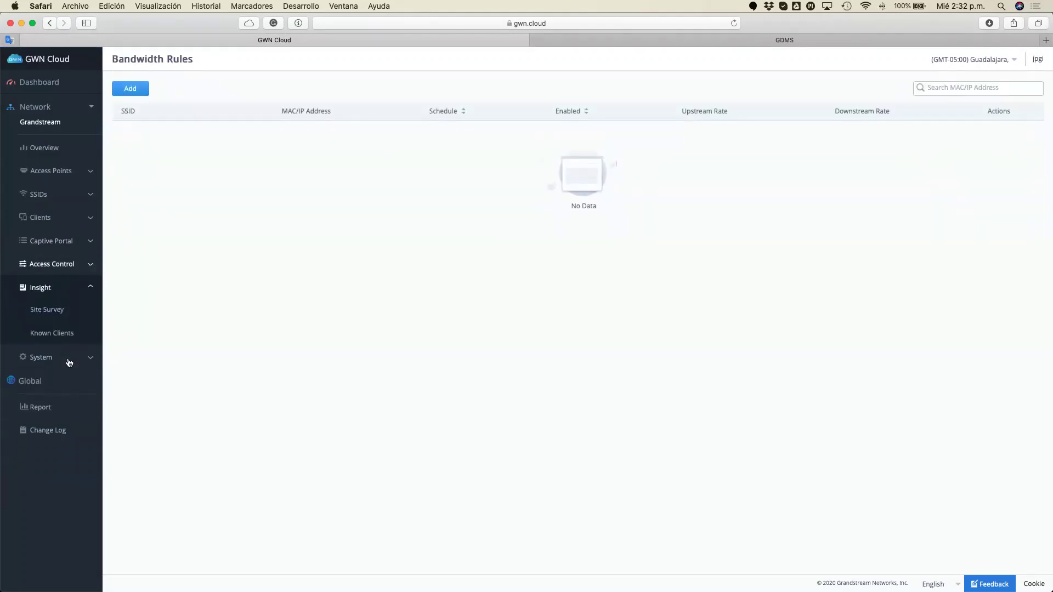
click(54, 308)
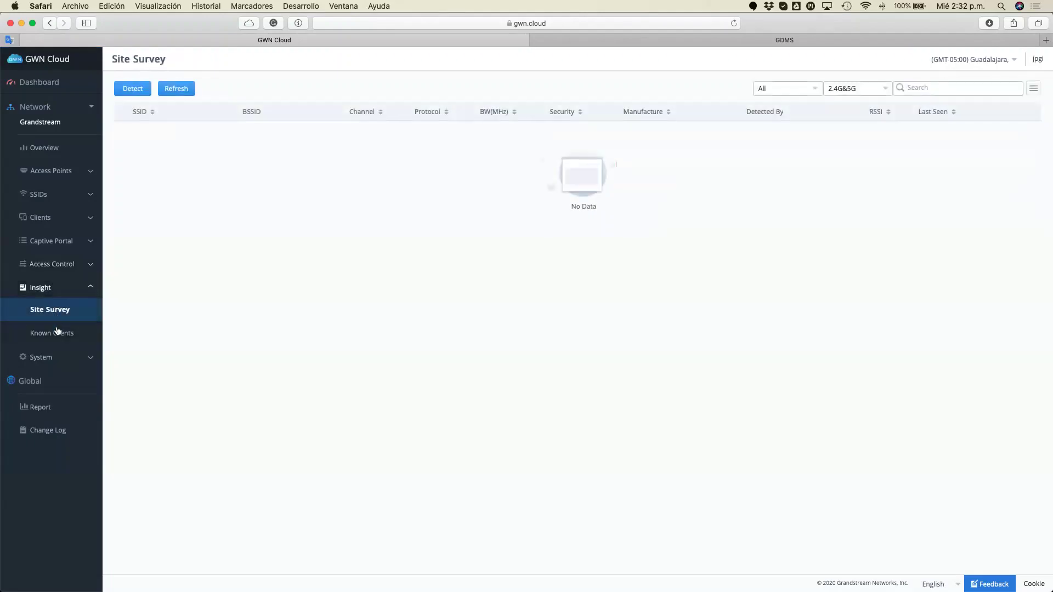
click(58, 333)
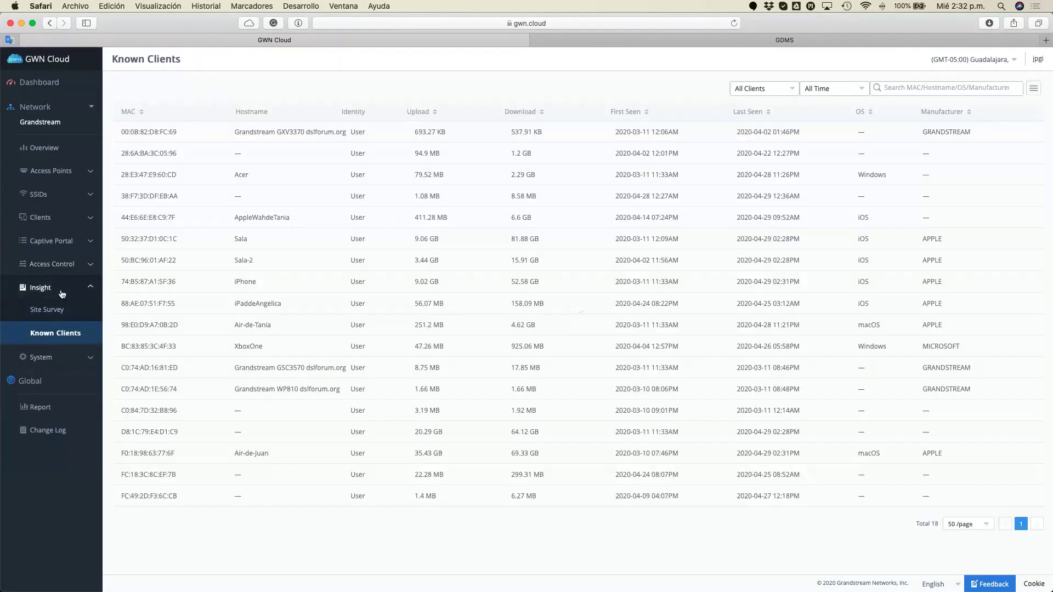
click(50, 309)
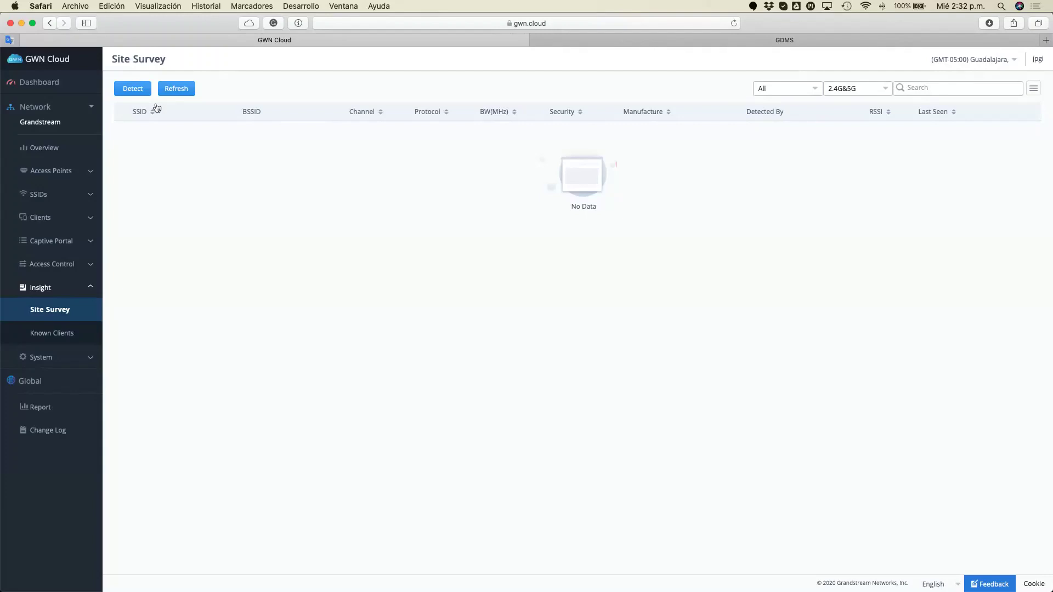
click(72, 339)
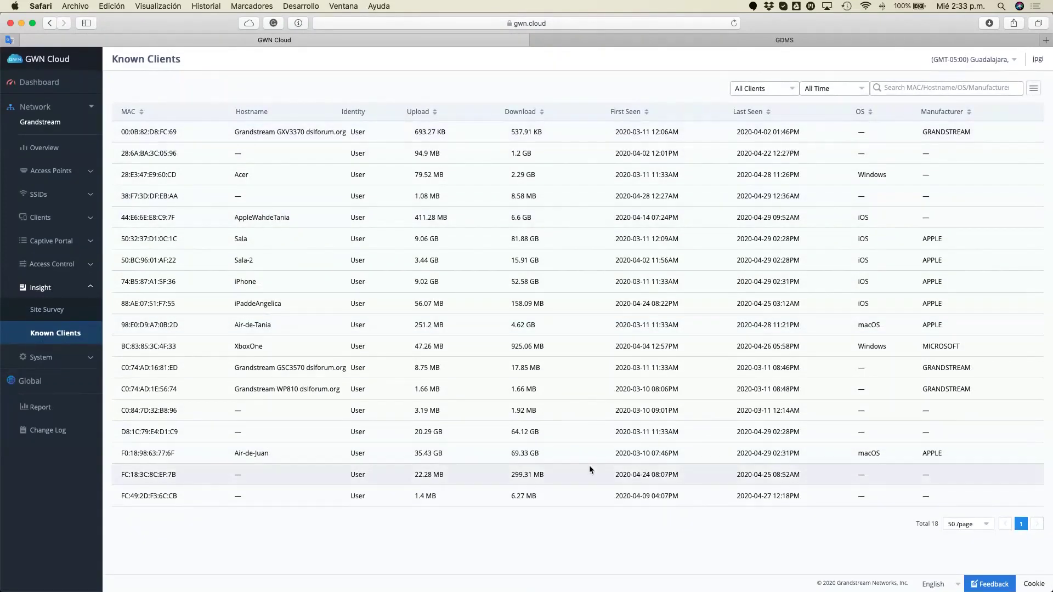
Step: Look through the system settings and schedule, and examine the mesh configuration and its access point topology
click(47, 366)
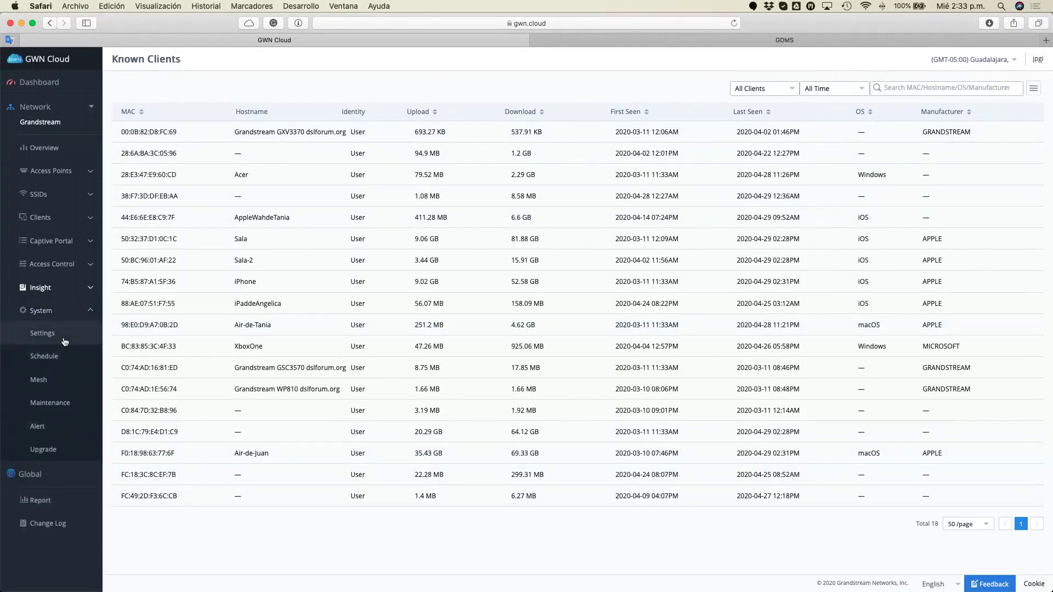
click(64, 337)
click(52, 357)
click(54, 381)
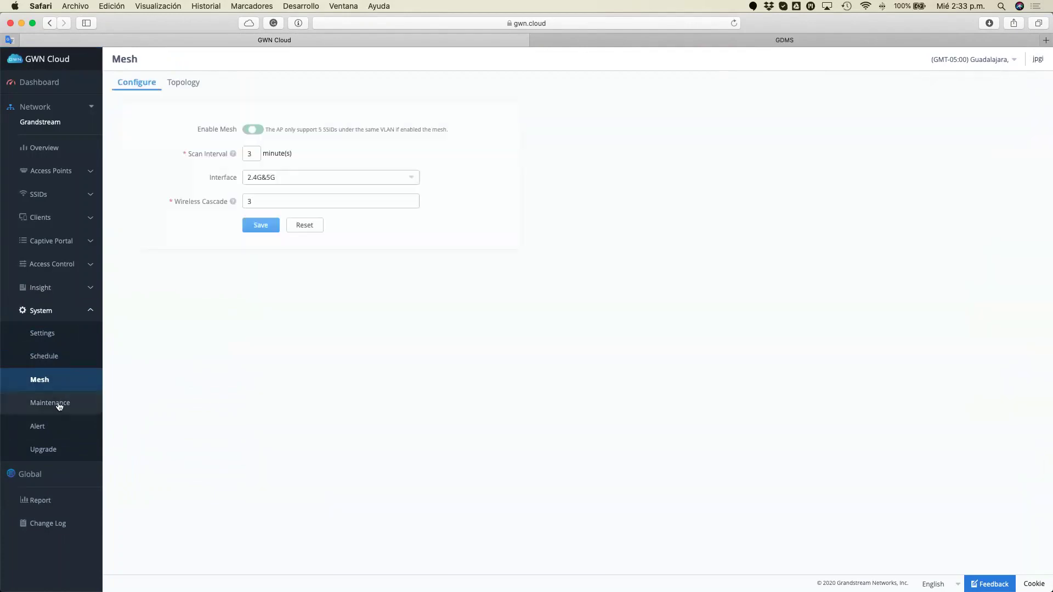
click(183, 85)
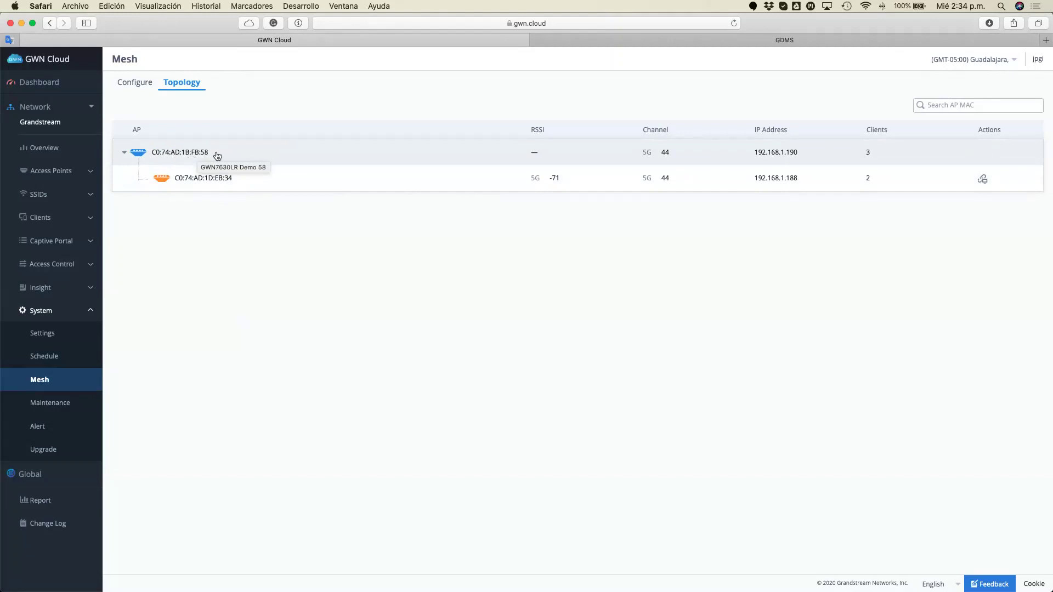
Step: Review the system's maintenance, alert and firmware upgrade pages
click(70, 420)
click(68, 407)
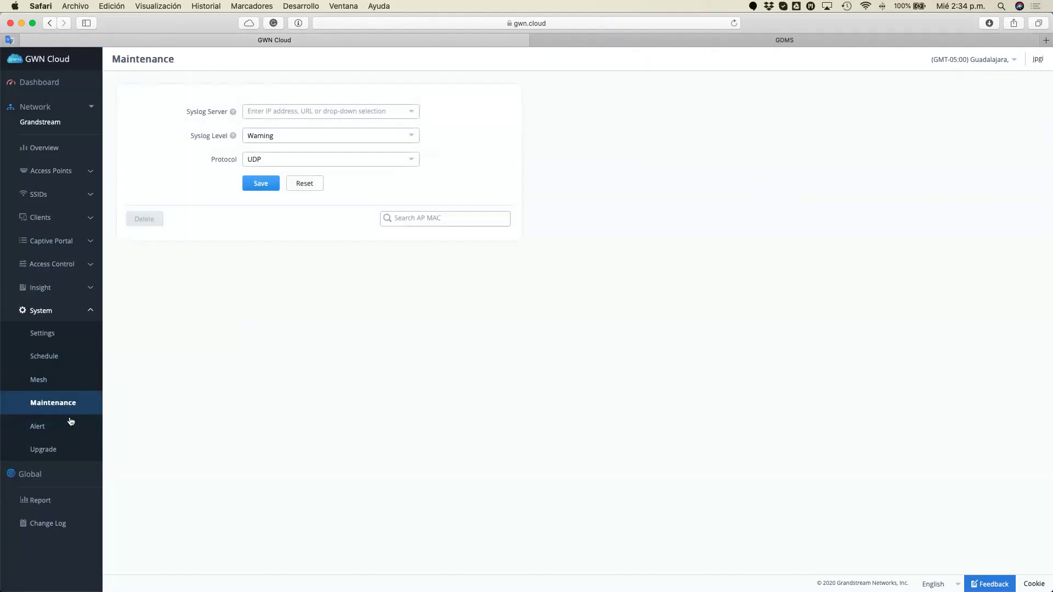
click(70, 433)
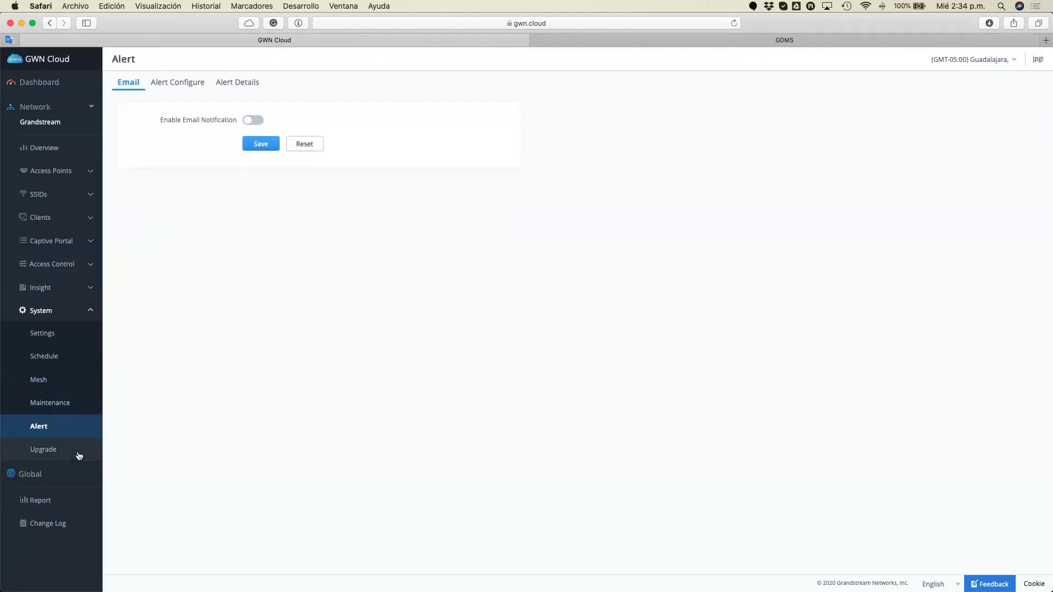
click(79, 453)
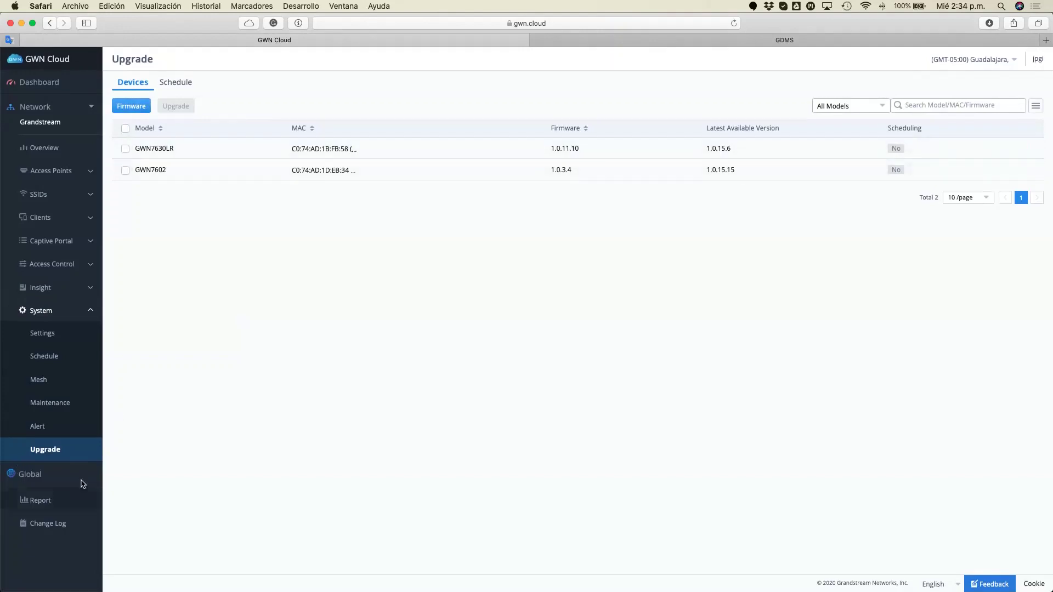
Step: Revisit the dashboard overview and open the manual form for adding an access point to the network
click(65, 87)
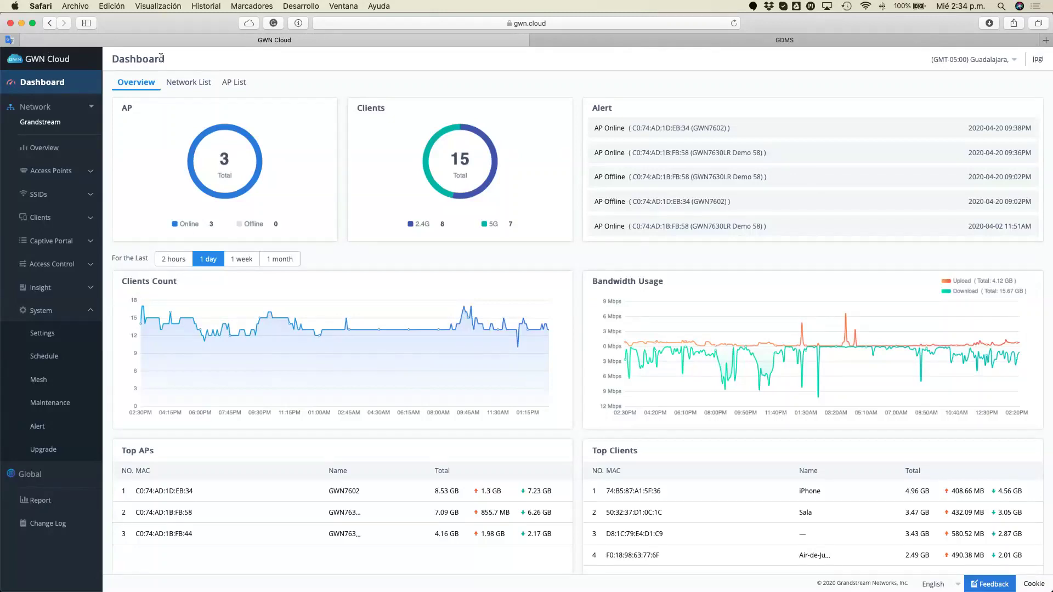
click(64, 172)
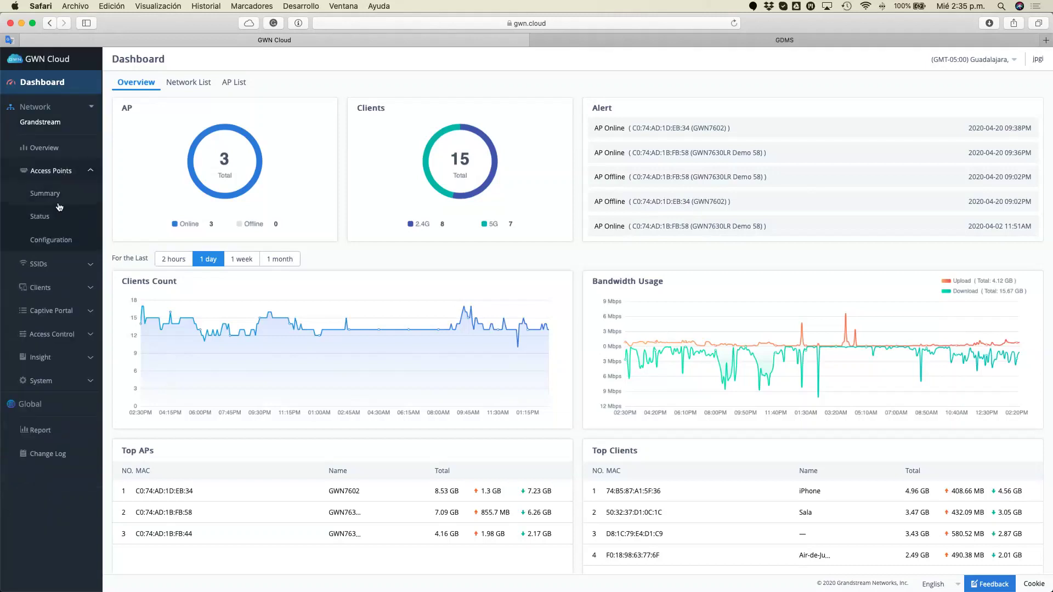
click(57, 239)
click(134, 89)
Step: Go over the name, MAC and password fields required to add an access point, and cancel without adding one
click(469, 167)
click(474, 192)
click(500, 192)
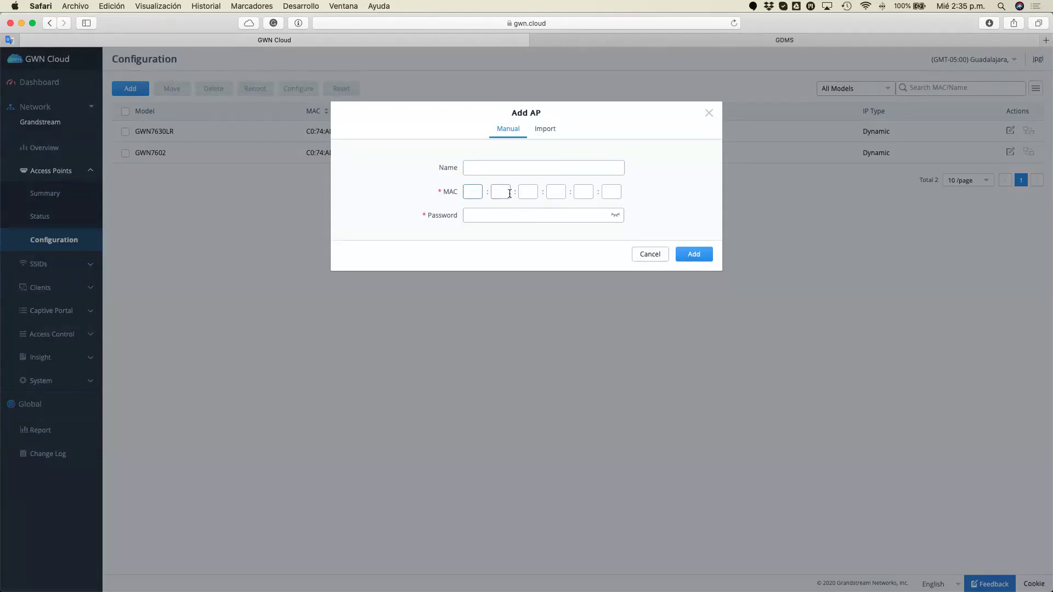
click(526, 192)
click(550, 192)
click(583, 192)
click(518, 214)
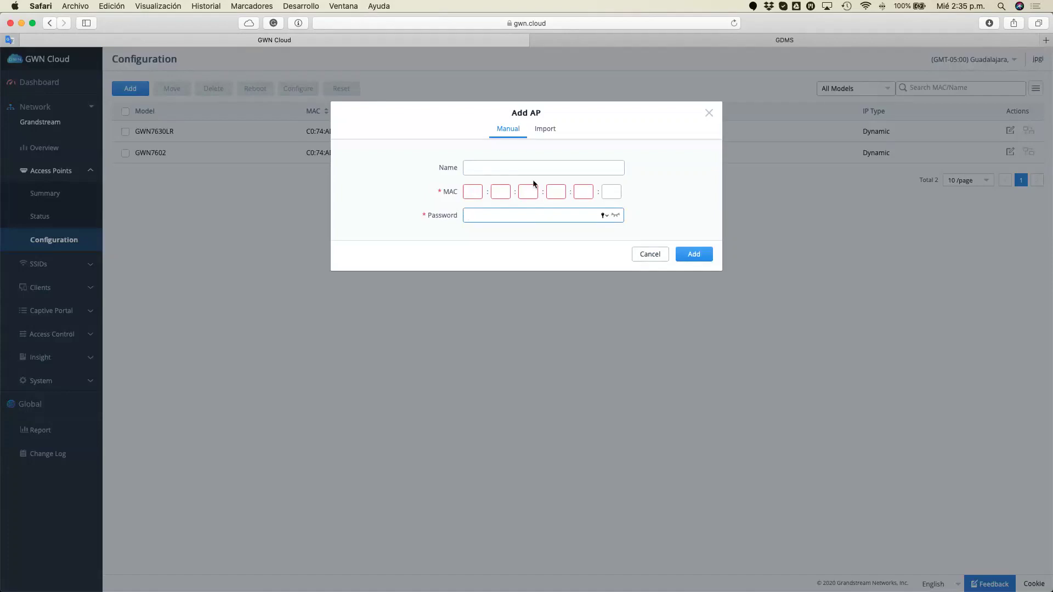
click(492, 169)
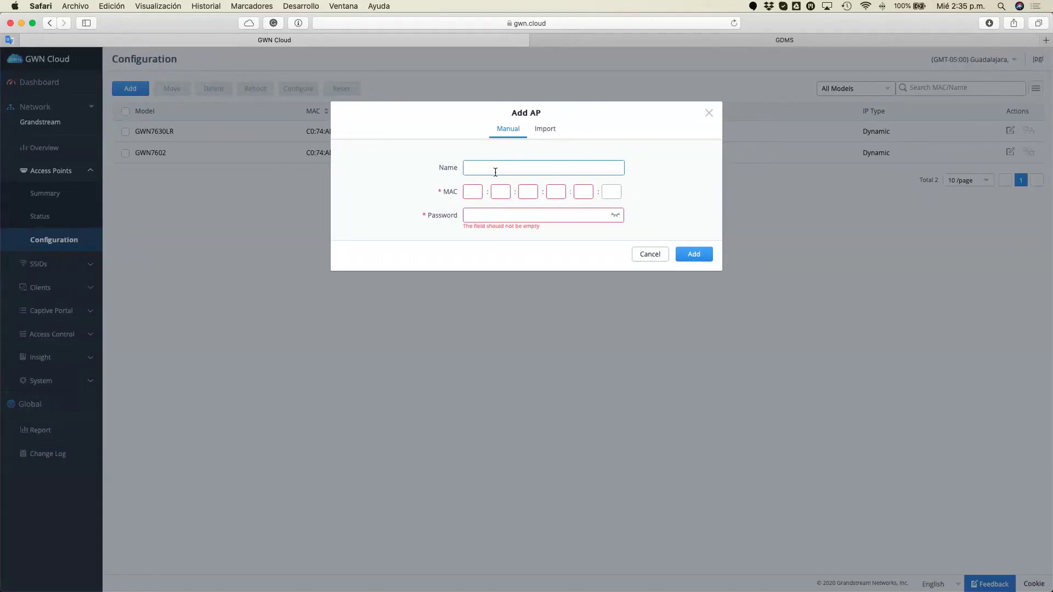
click(648, 255)
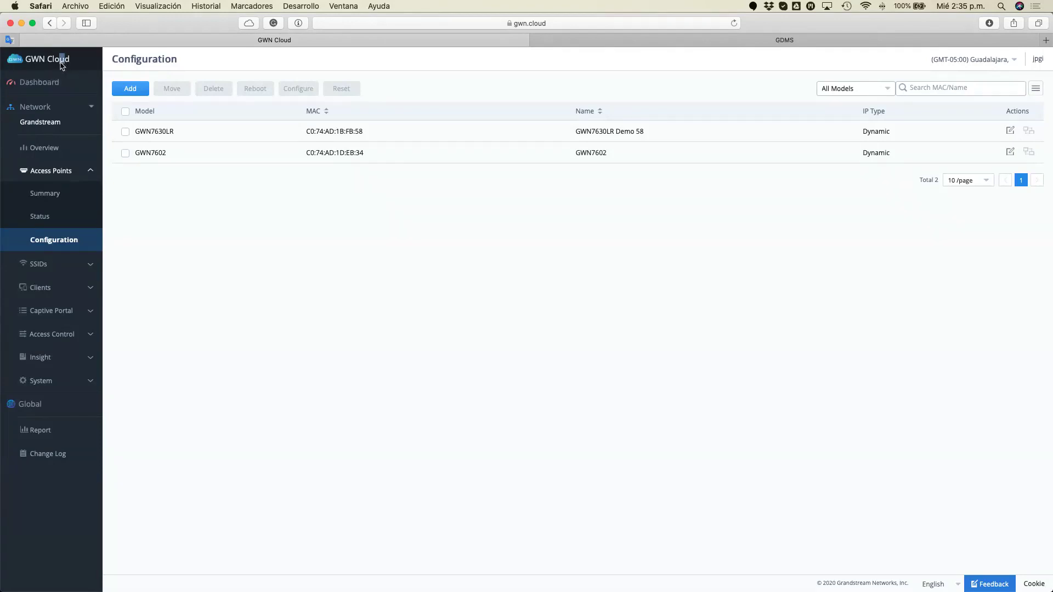
Step: Close the GWN Cloud page, switch to GDMS and sign in with the saved username and password
click(26, 40)
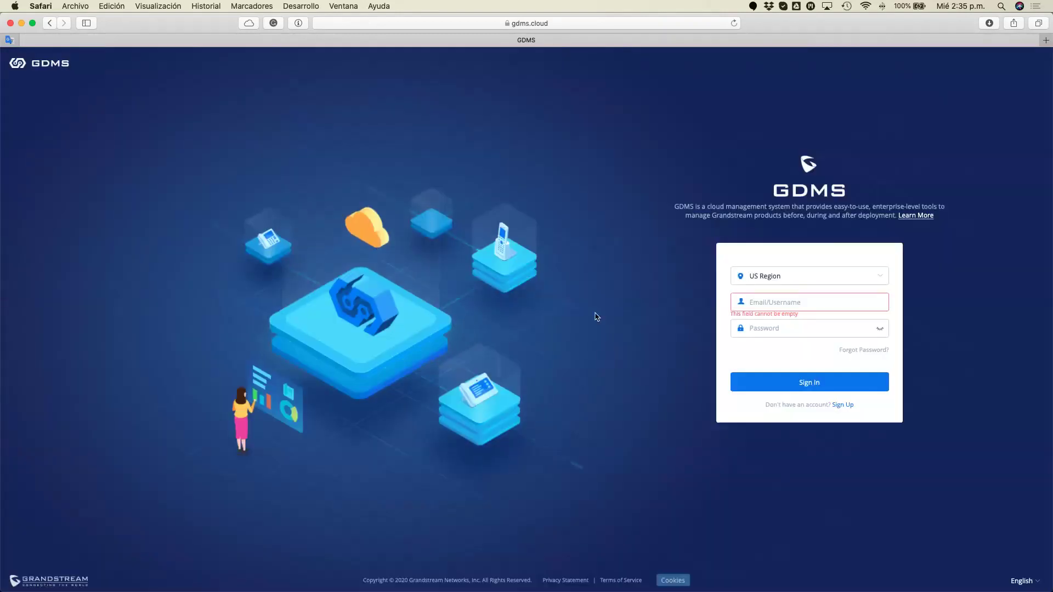
click(782, 302)
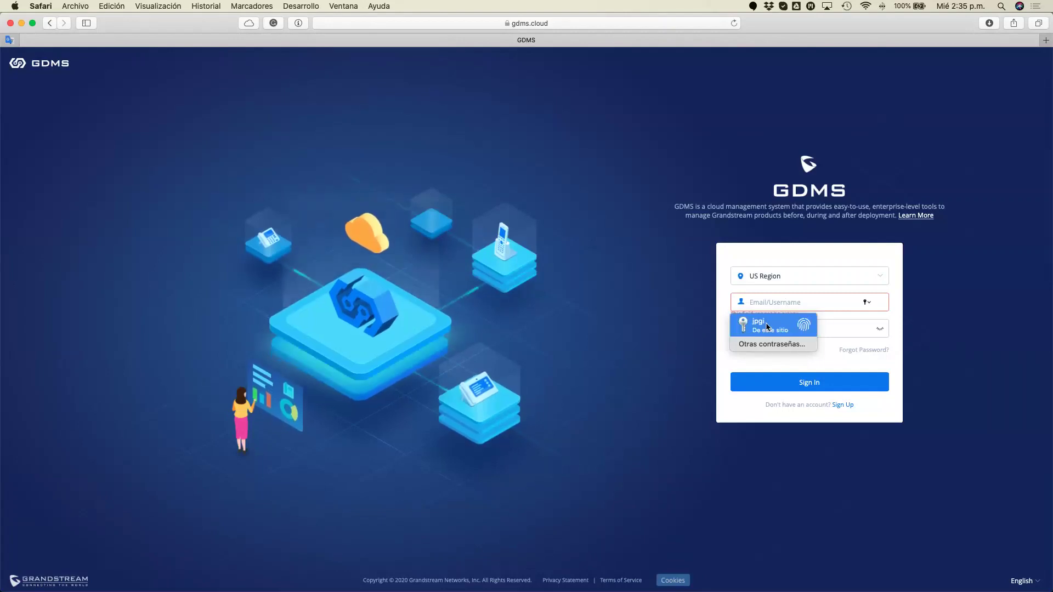
click(531, 170)
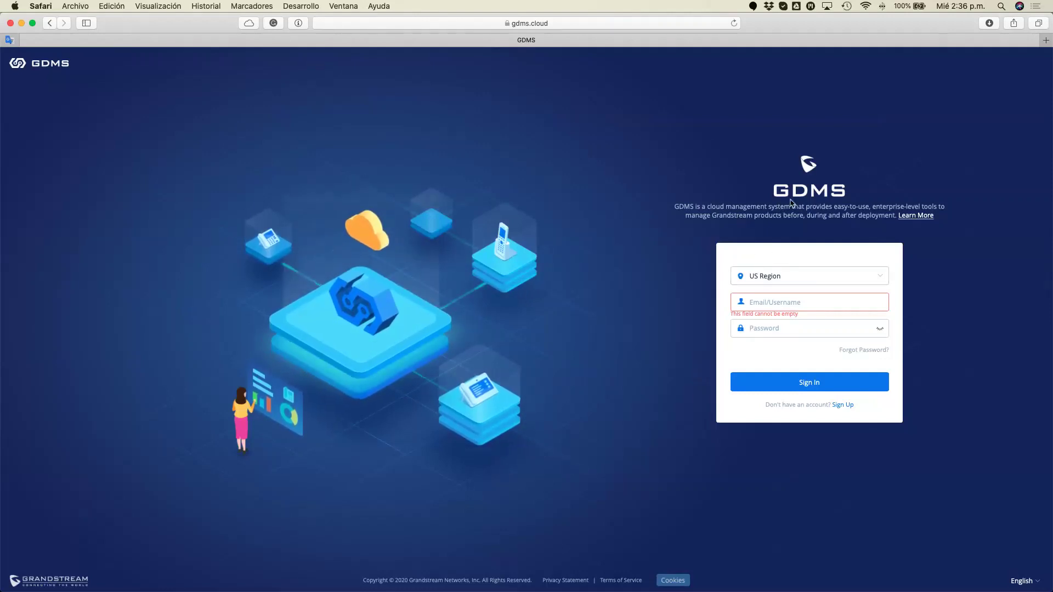
click(770, 302)
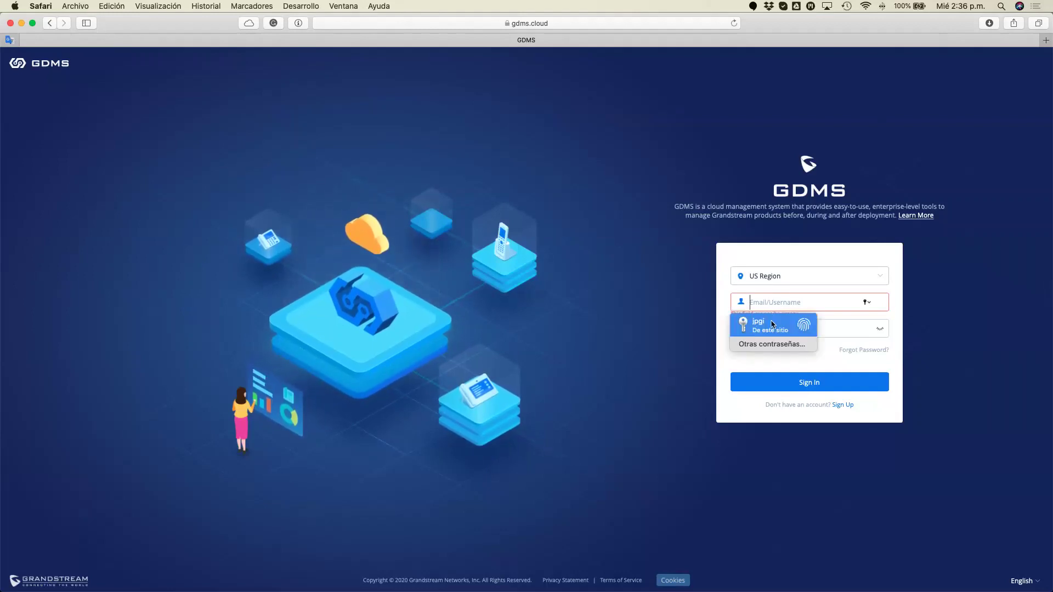
click(773, 324)
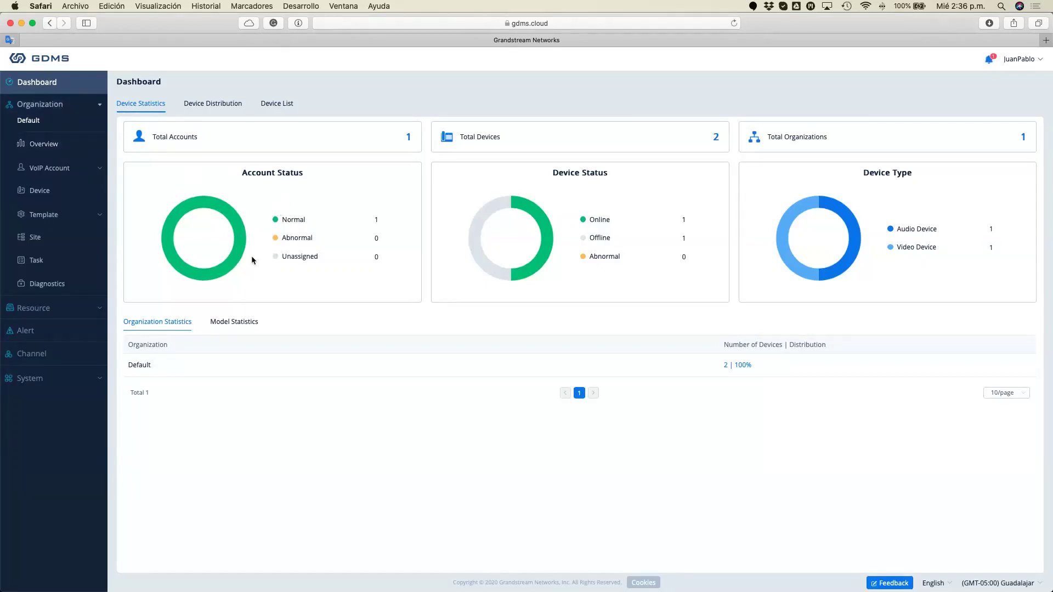
Step: Review the Account Status and Device Status charts in the dashboard's device statistics
mouse_move(479, 240)
mouse_move(223, 220)
drag(242, 175, 308, 175)
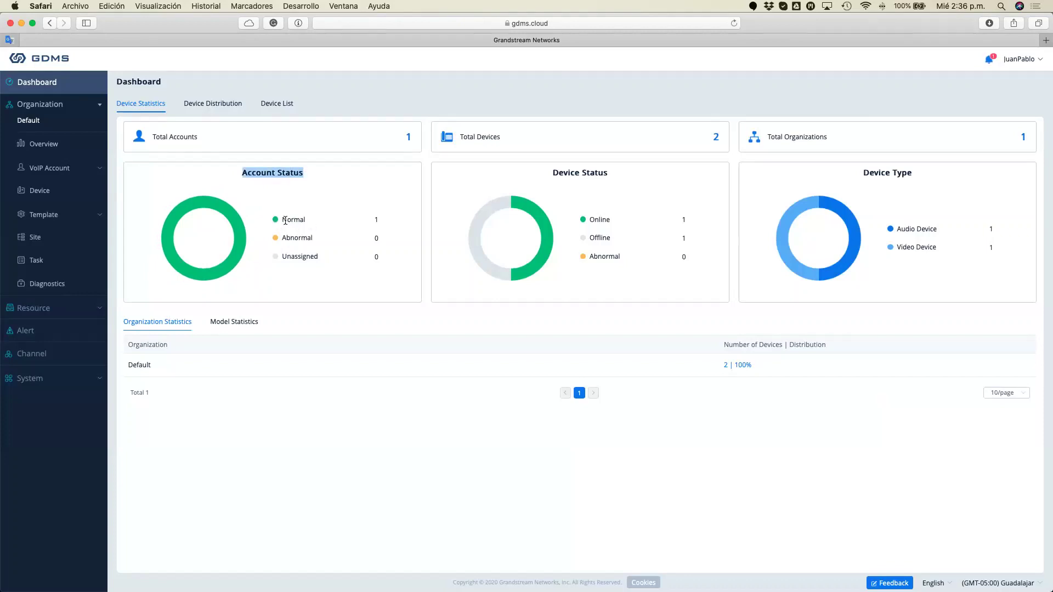
drag(283, 221, 390, 259)
click(370, 278)
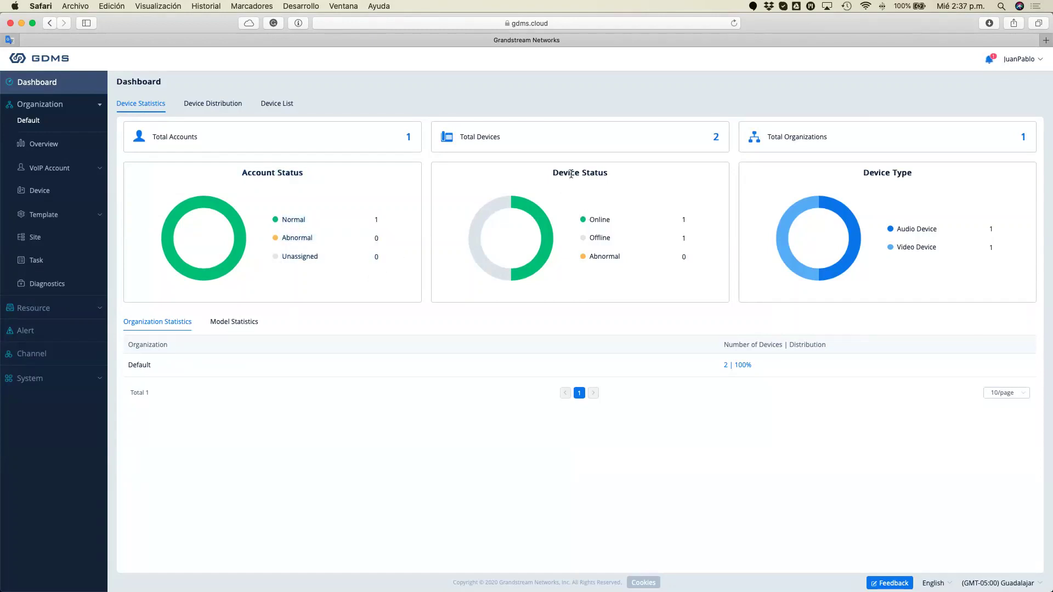
drag(558, 173, 692, 137)
Step: Sign in to GDMS again with the saved username and account password
click(586, 220)
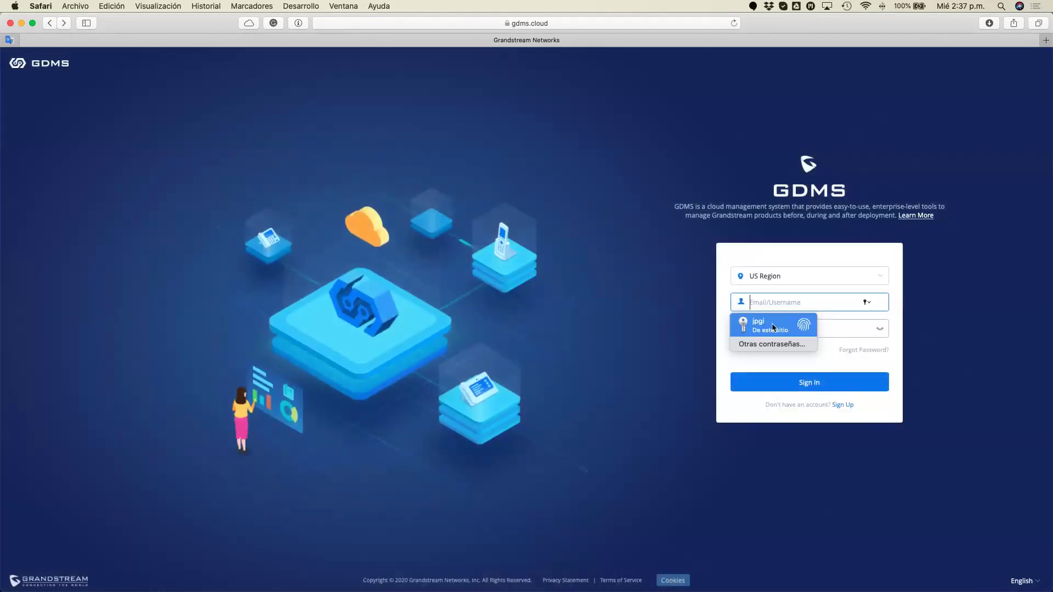
click(772, 327)
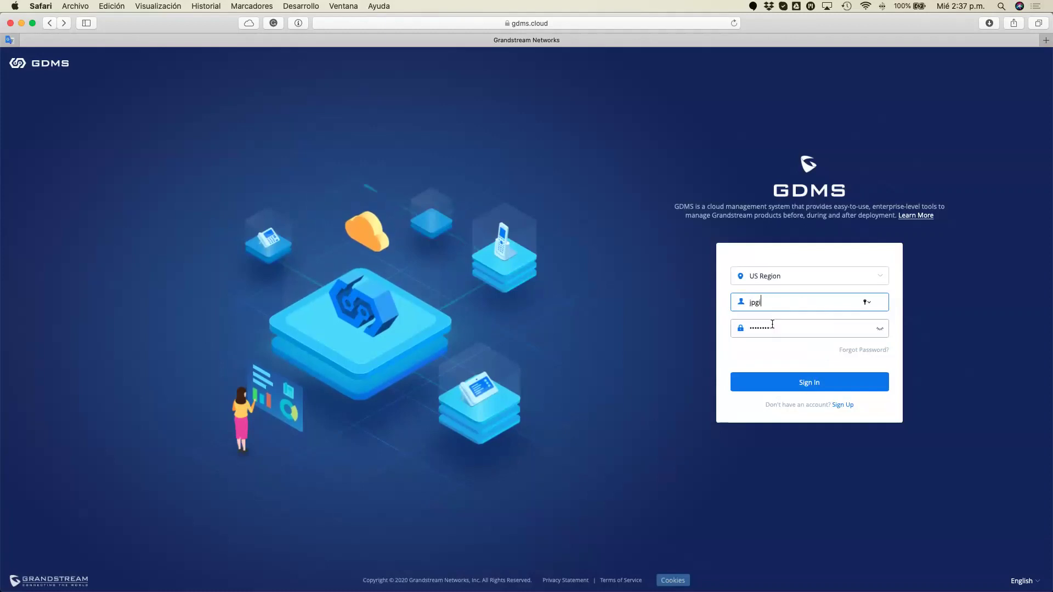
key(Return)
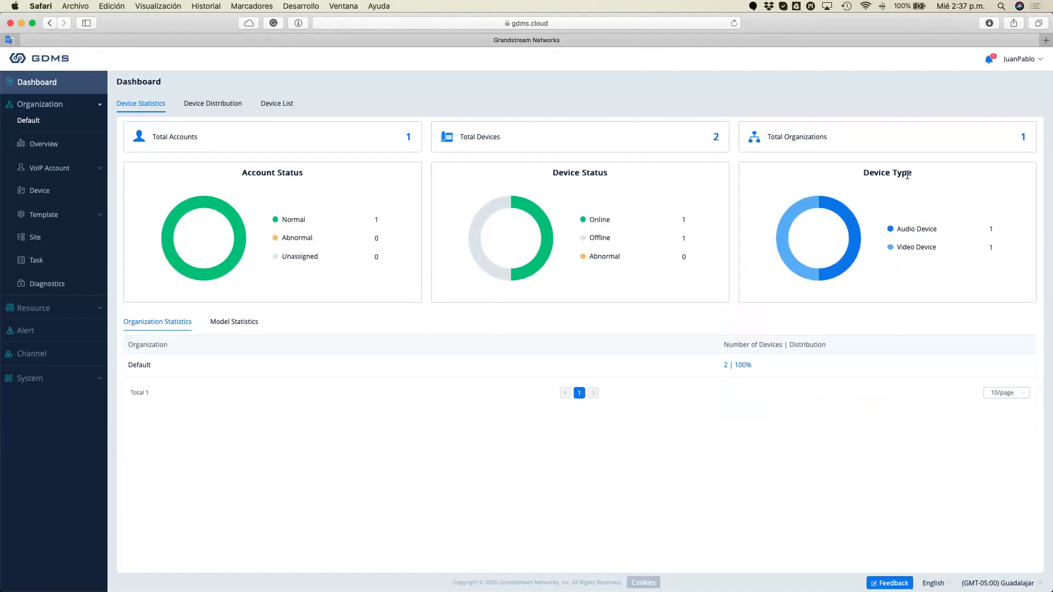
Step: Go over the Device Type chart and open the list of video devices from it
drag(915, 172, 858, 172)
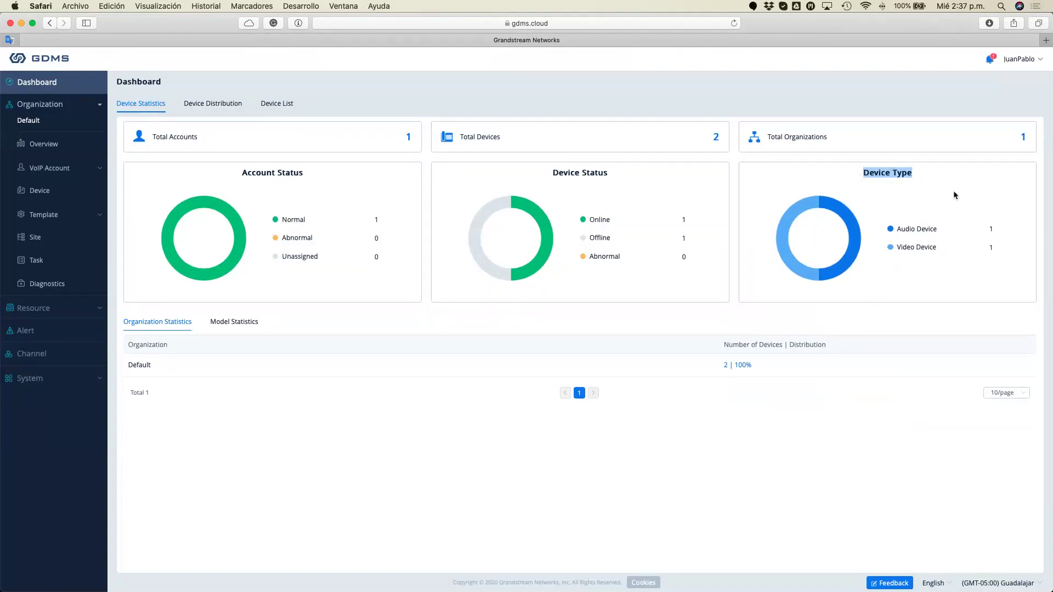
click(966, 158)
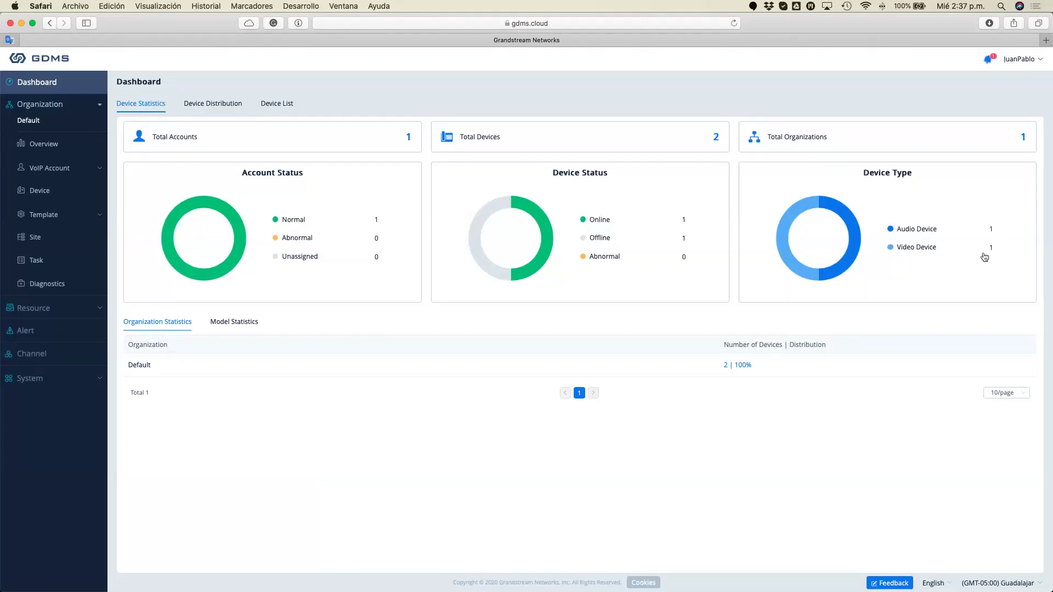
drag(1004, 248, 896, 248)
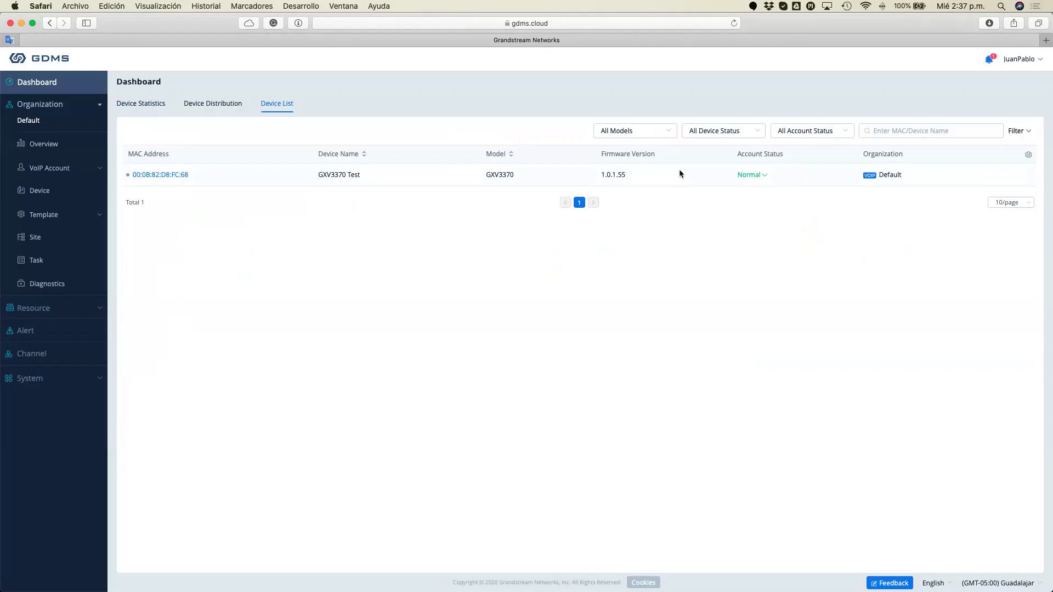
Step: Check the GXV3370 Test device's account details, offline reasons and model in the device list
click(757, 176)
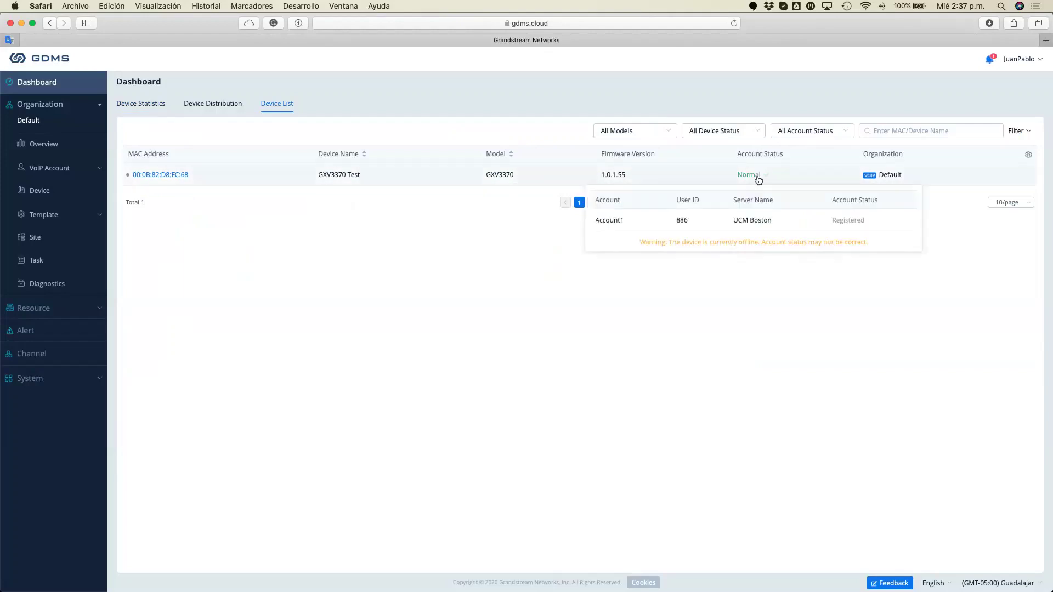
click(728, 276)
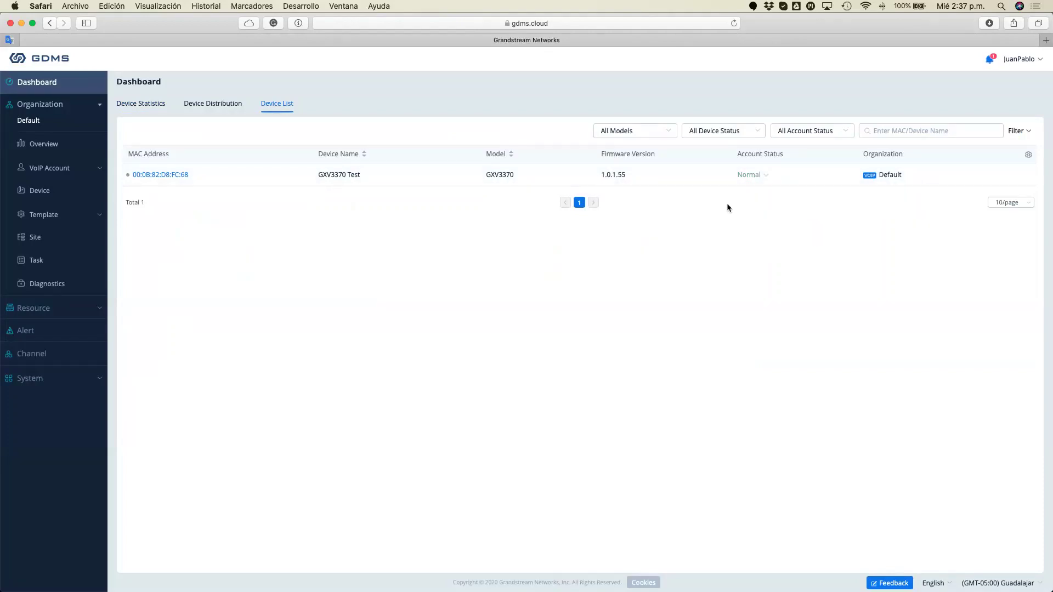
mouse_move(129, 179)
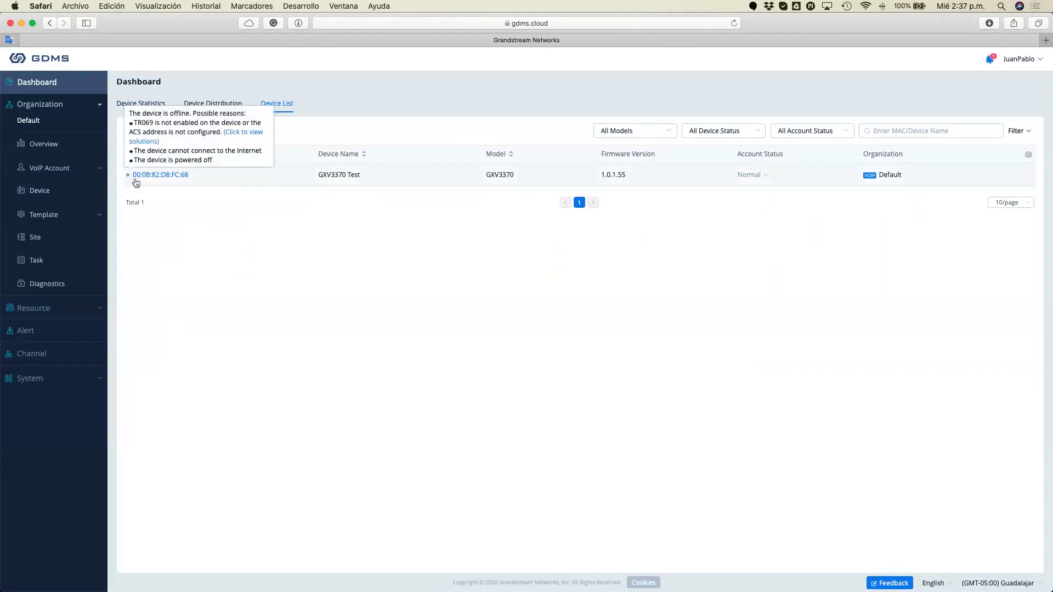
drag(517, 173, 483, 175)
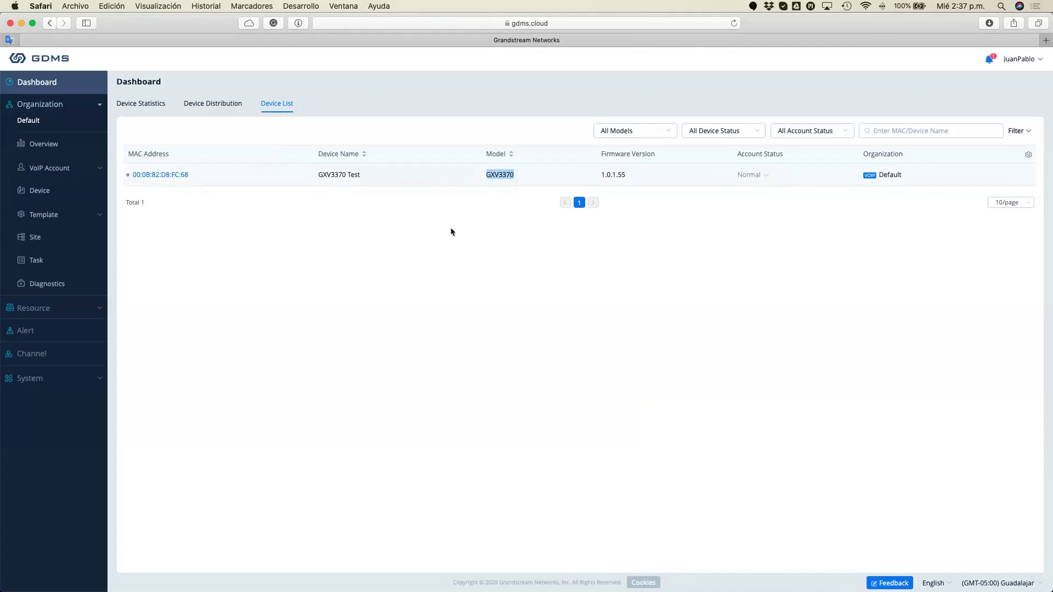
Step: View the Default organization's overview, and show the organization choices with the create and list options before collapsing them
click(44, 151)
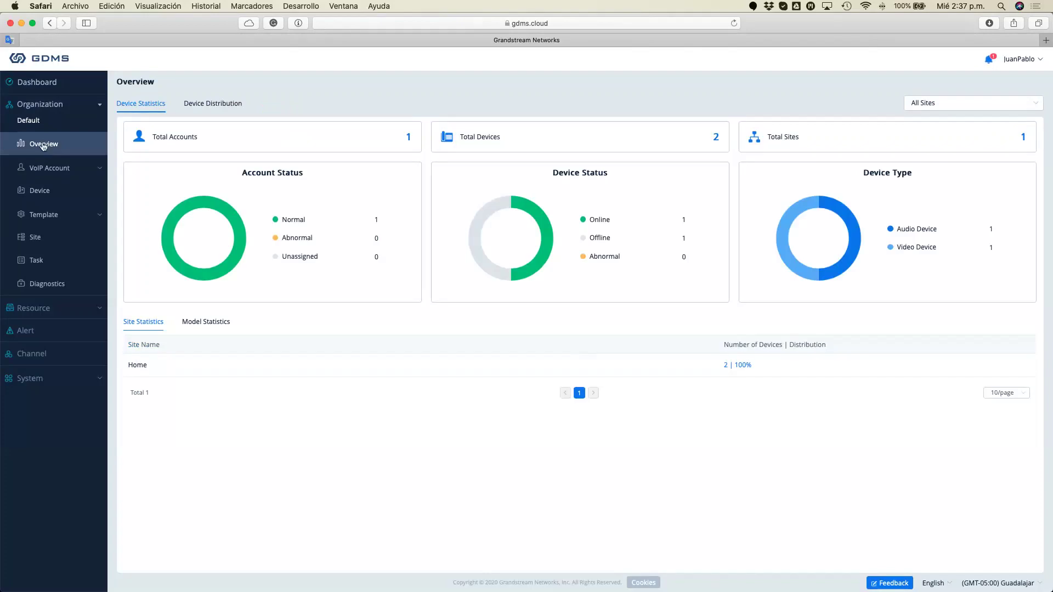
click(72, 120)
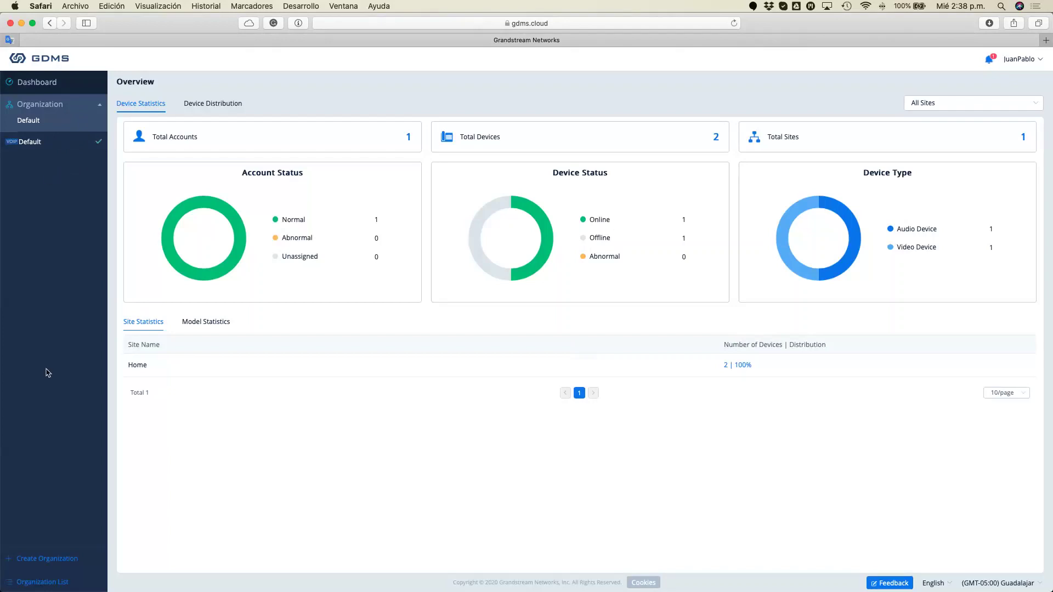
click(71, 122)
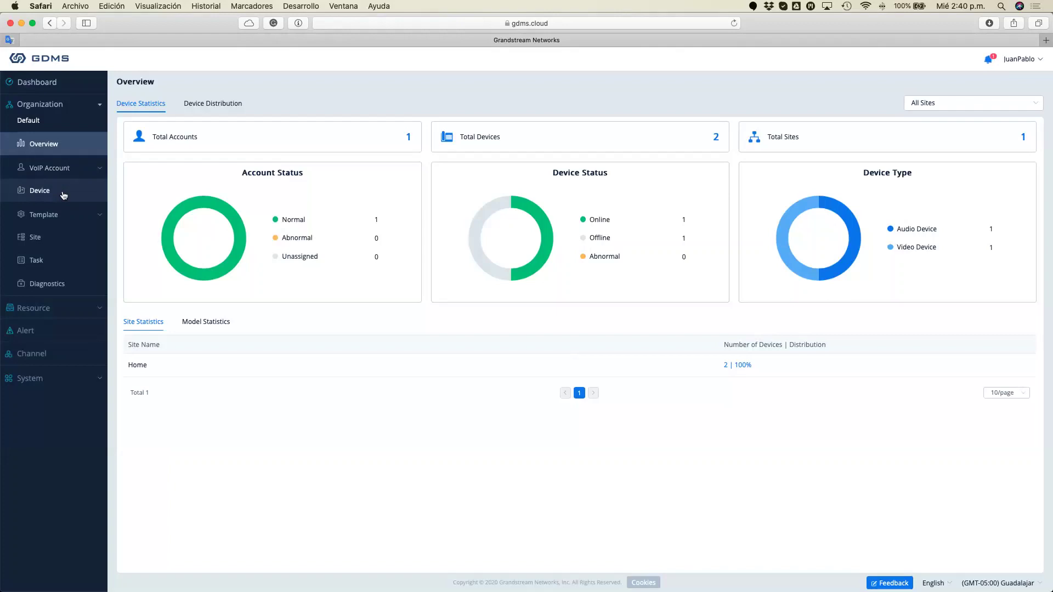
Step: Open the Default organization's devices and go over the models of the listed GXV3370 and DP750
click(63, 196)
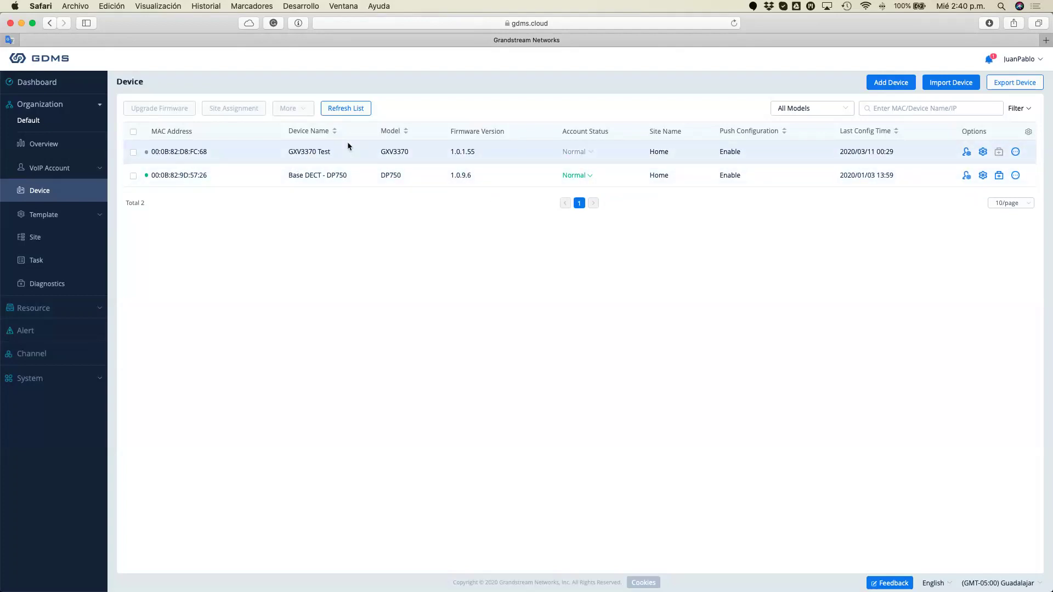
scroll(348, 146, down, 1)
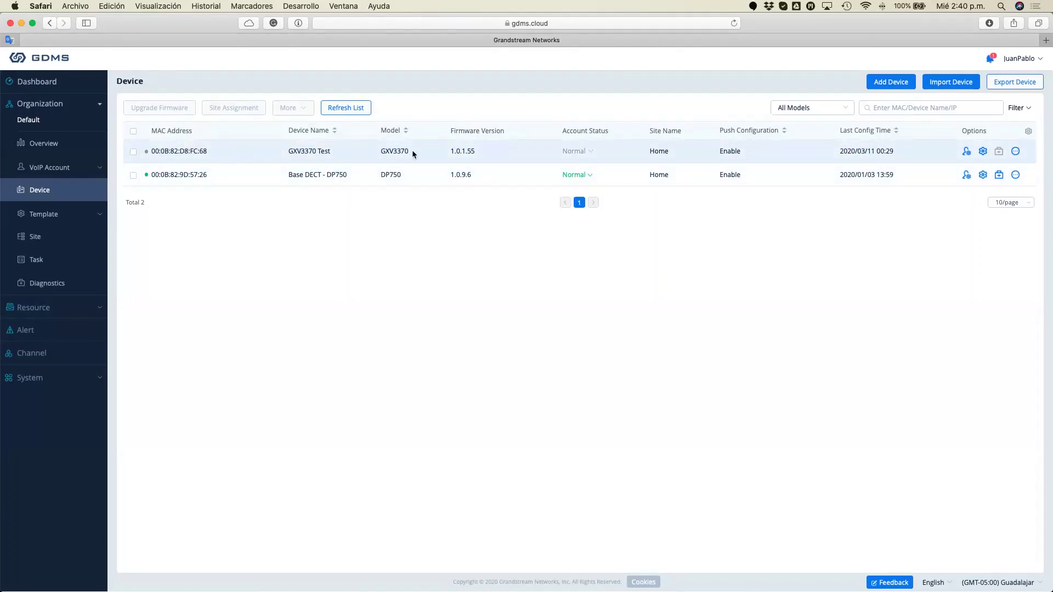
drag(412, 149, 369, 176)
click(388, 175)
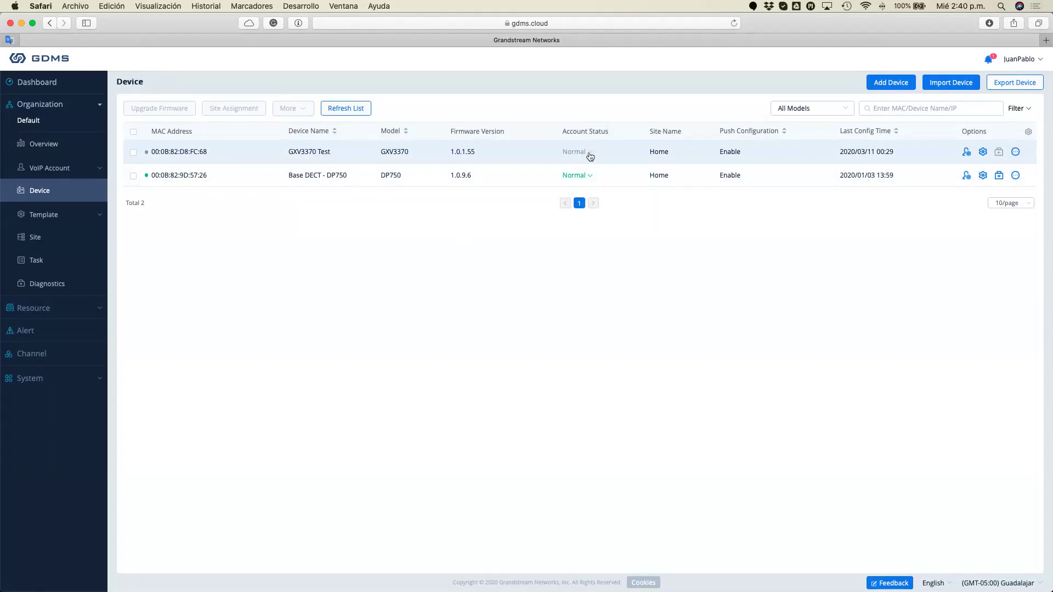
Step: Examine the connection status and account registration details of both devices, including the DP750's HS2 handset assignment
mouse_move(147, 158)
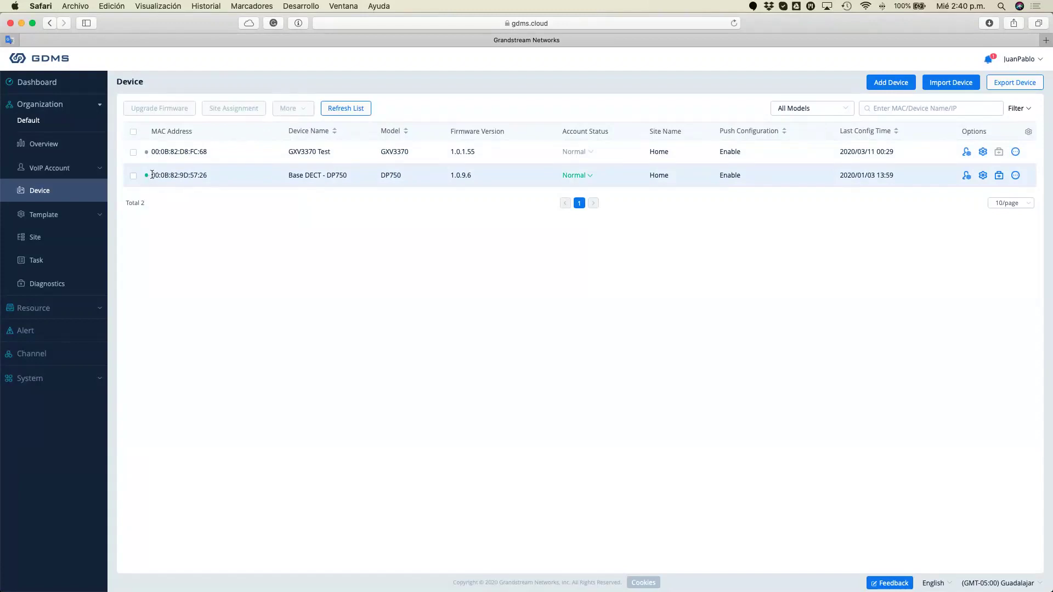
mouse_move(587, 156)
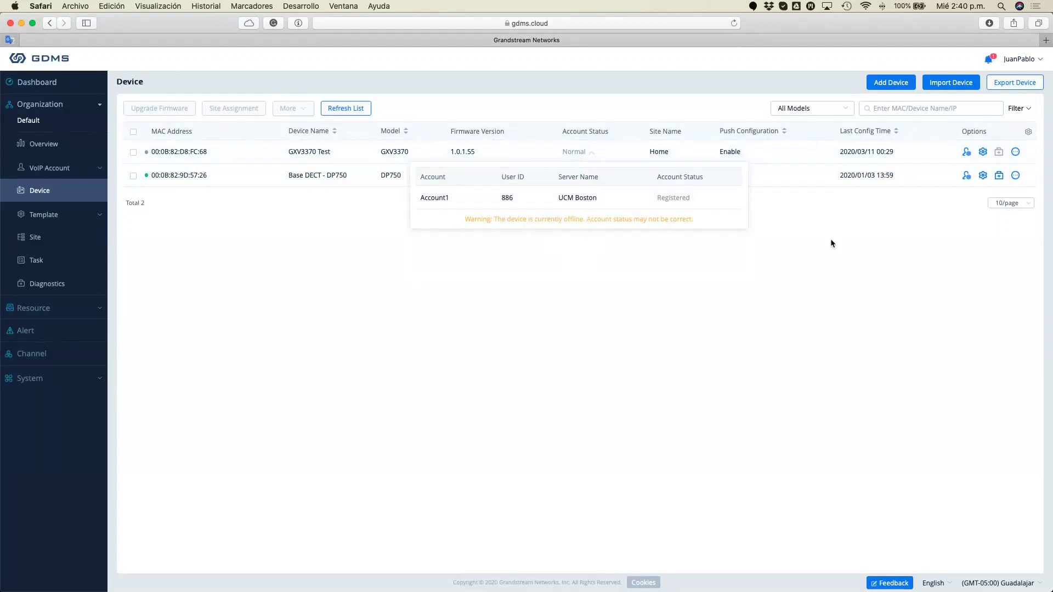
mouse_move(589, 176)
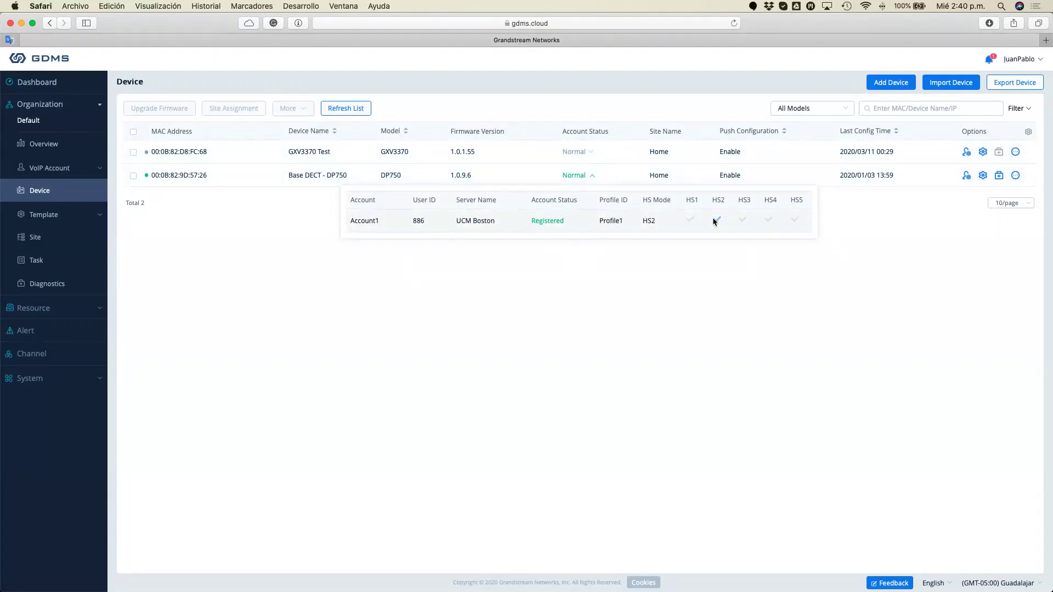
drag(712, 200, 724, 219)
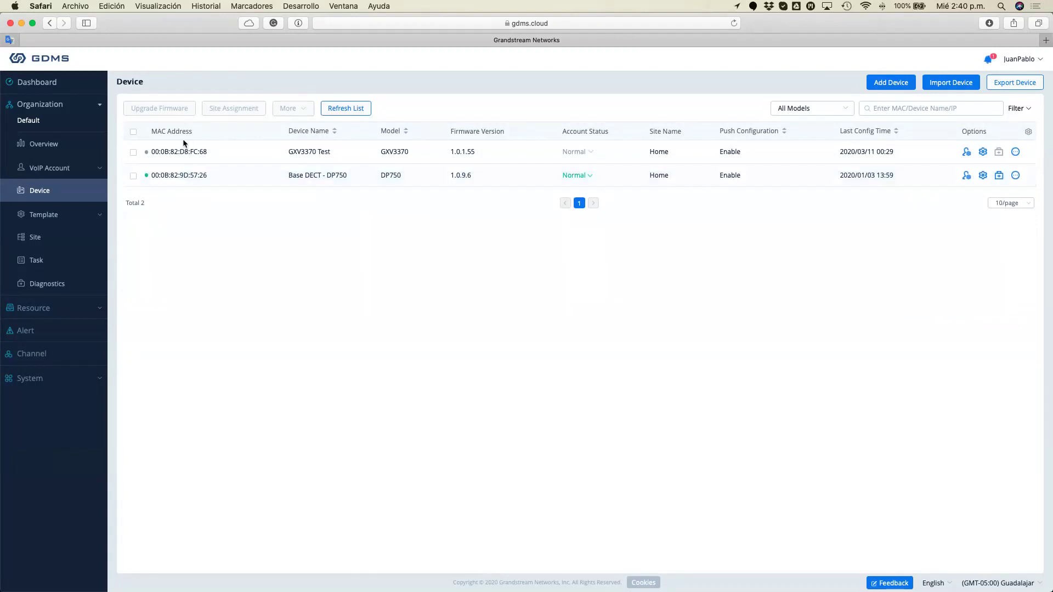
Step: Open the parameters of the Base DECT - DP750 and look through its general, system and network settings sections
click(983, 176)
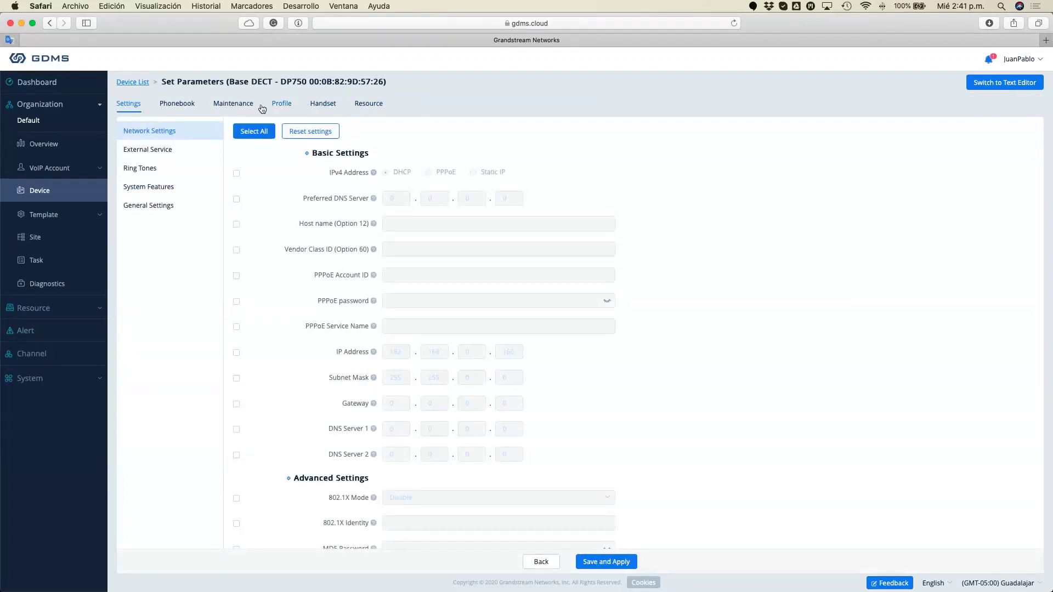
click(170, 156)
click(160, 184)
click(159, 208)
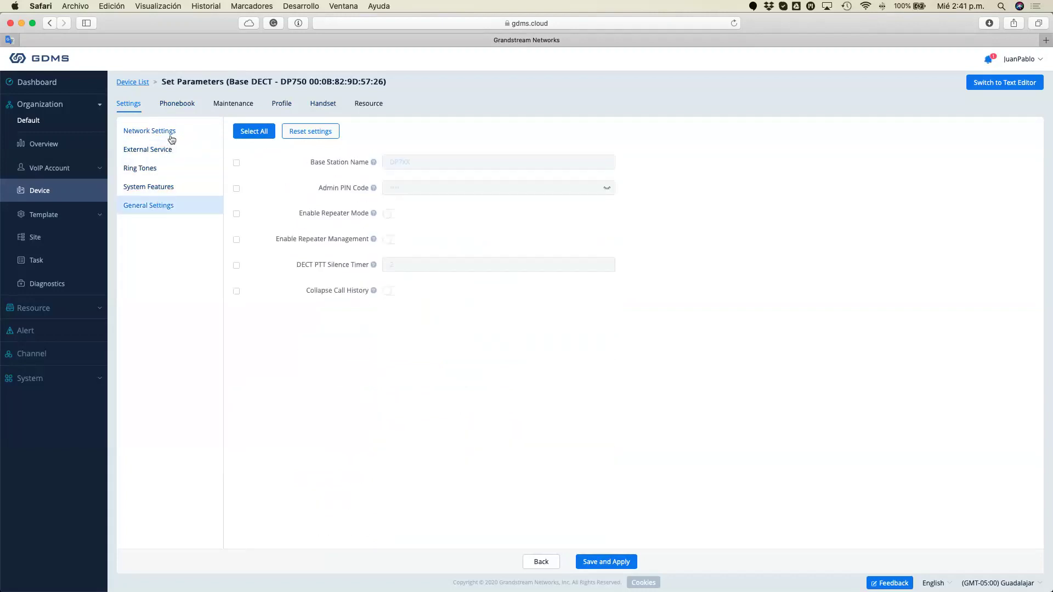
click(171, 136)
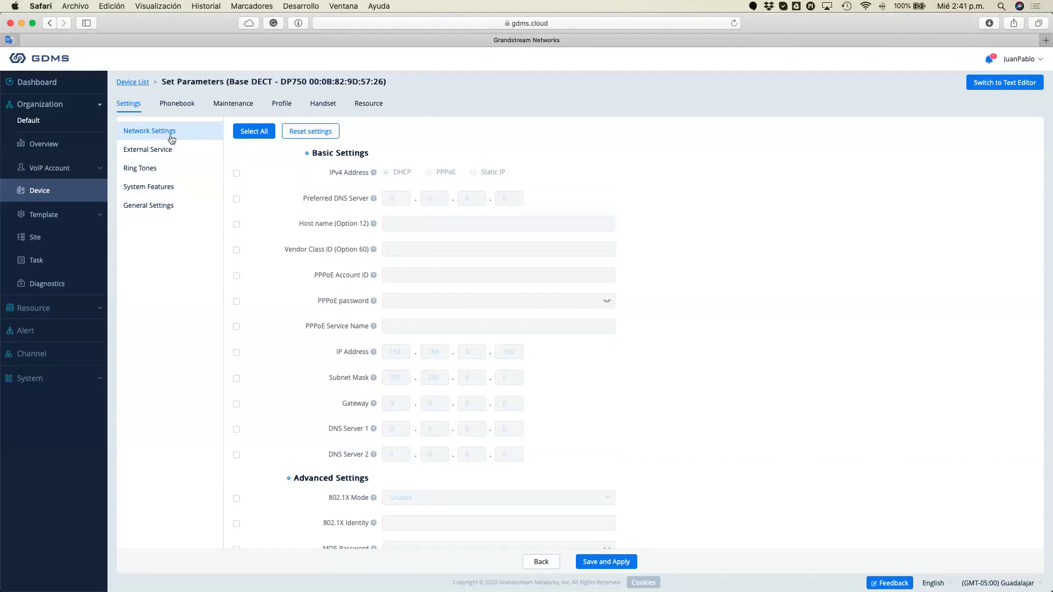
Step: Look through the DP750's Phonebook, Maintenance, Profile, Handset and Resource parameter categories
click(185, 106)
click(241, 105)
click(285, 105)
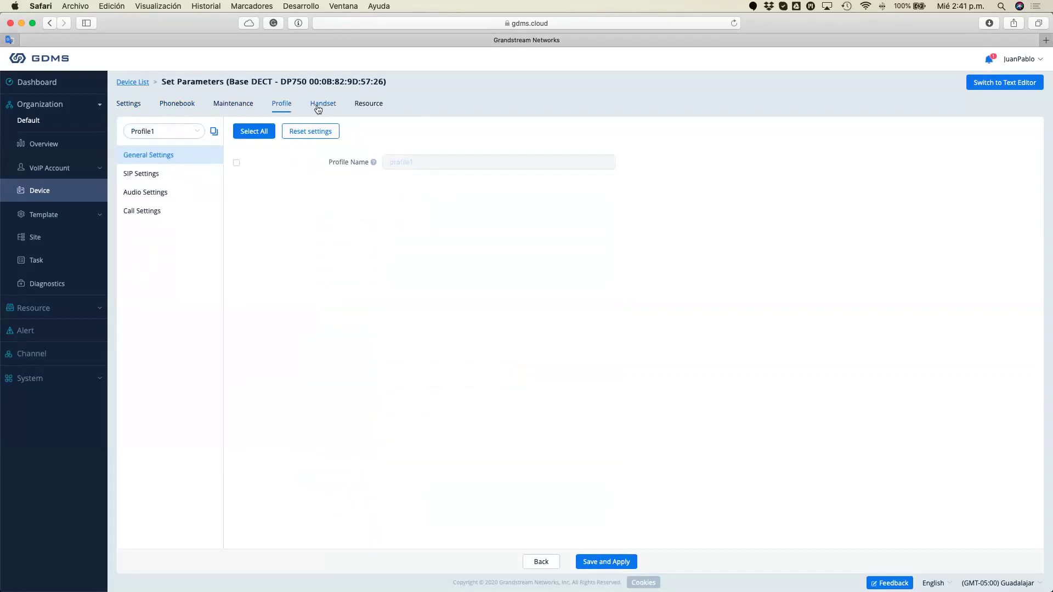
click(318, 107)
click(372, 104)
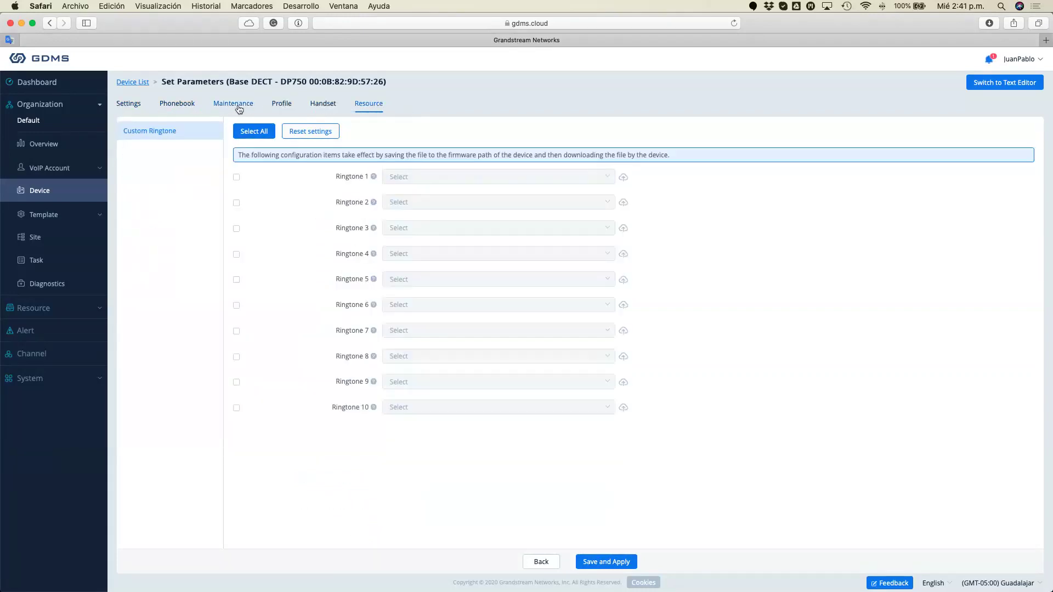
click(176, 105)
click(129, 105)
click(187, 110)
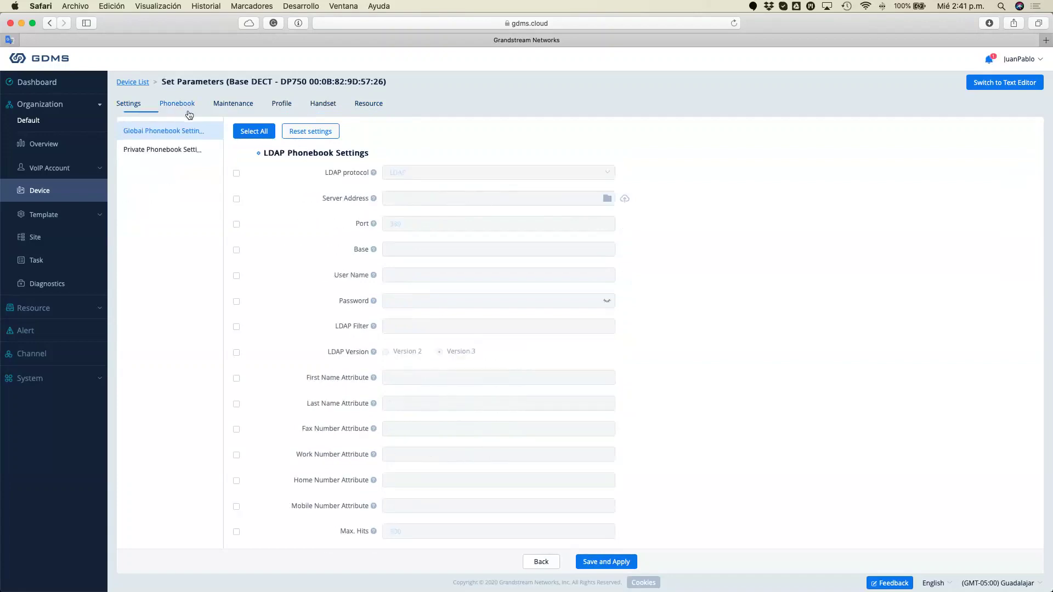
click(240, 110)
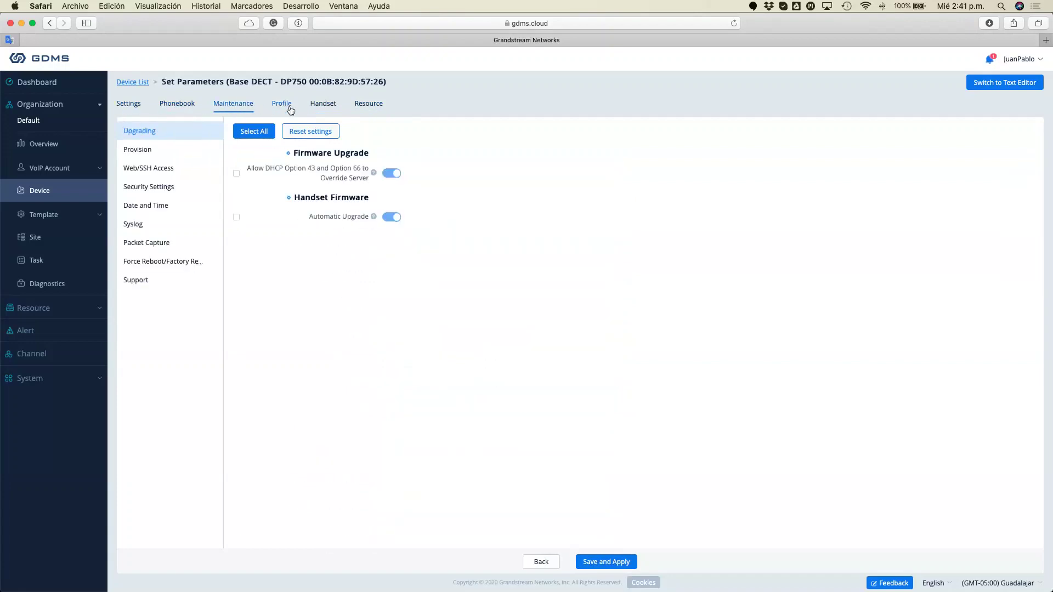
click(285, 106)
Step: Review the DP750's maintenance parameters, including provisioning, web/SSH access, security, syslog and packet capture
click(237, 106)
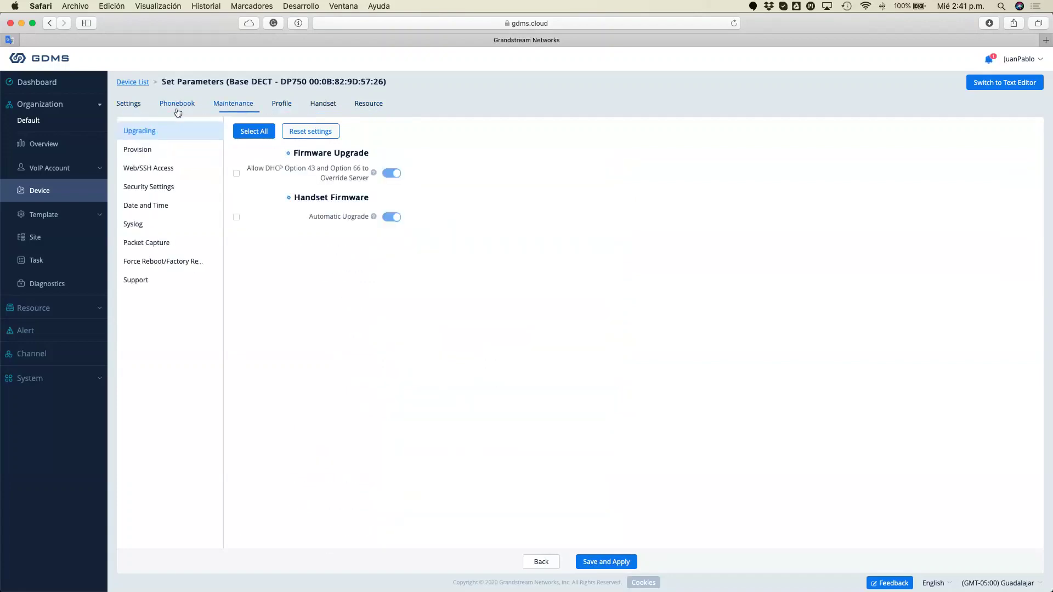
click(163, 151)
click(160, 169)
click(160, 187)
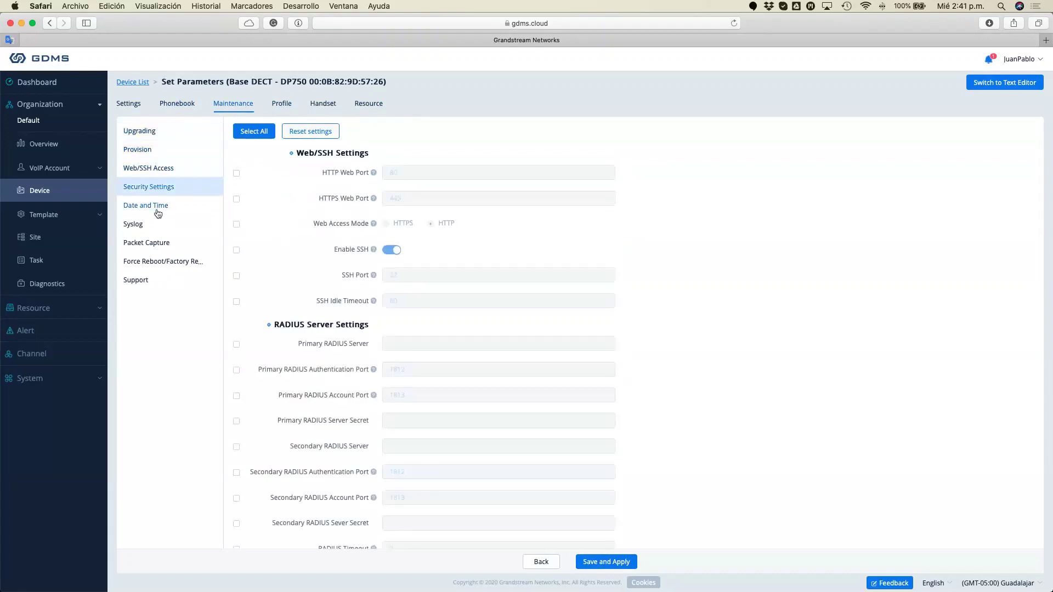
click(159, 224)
click(156, 242)
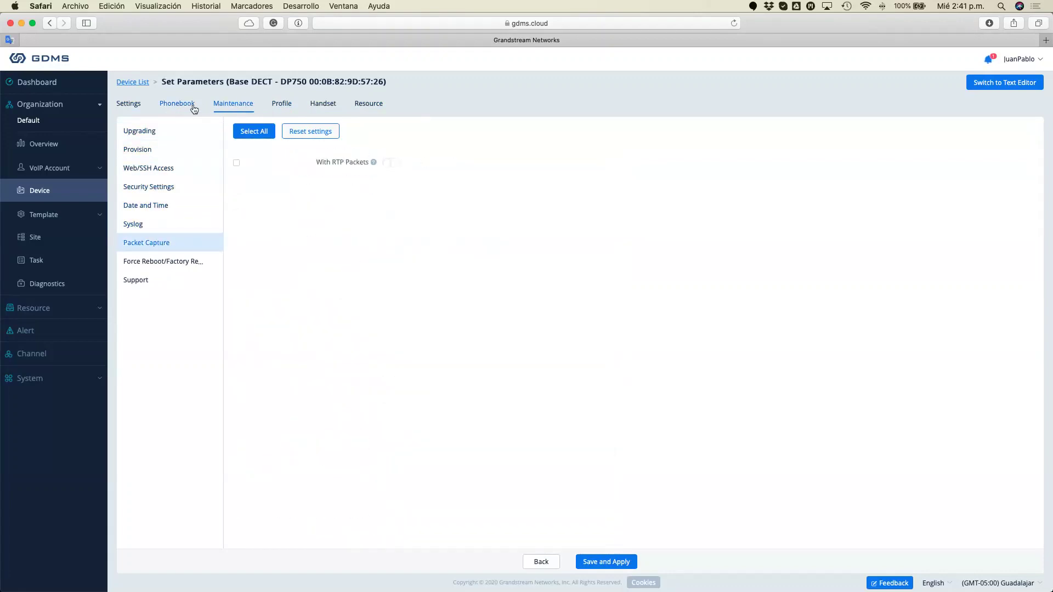
Step: Select the Unregister on Reboot parameter for configuration in the SIP settings of the DP750's Profile1
click(191, 105)
click(292, 109)
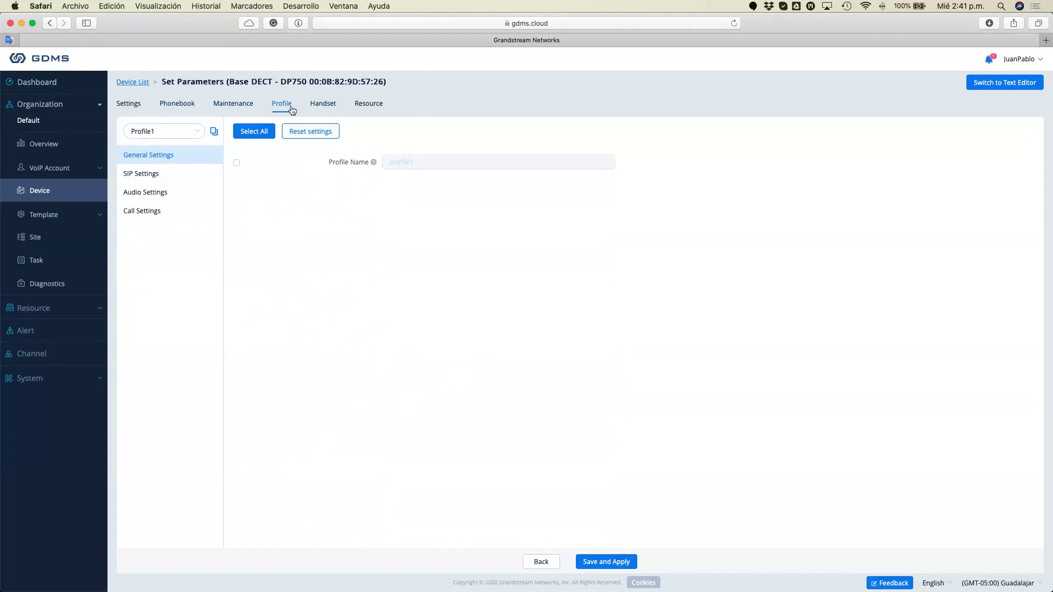
click(162, 179)
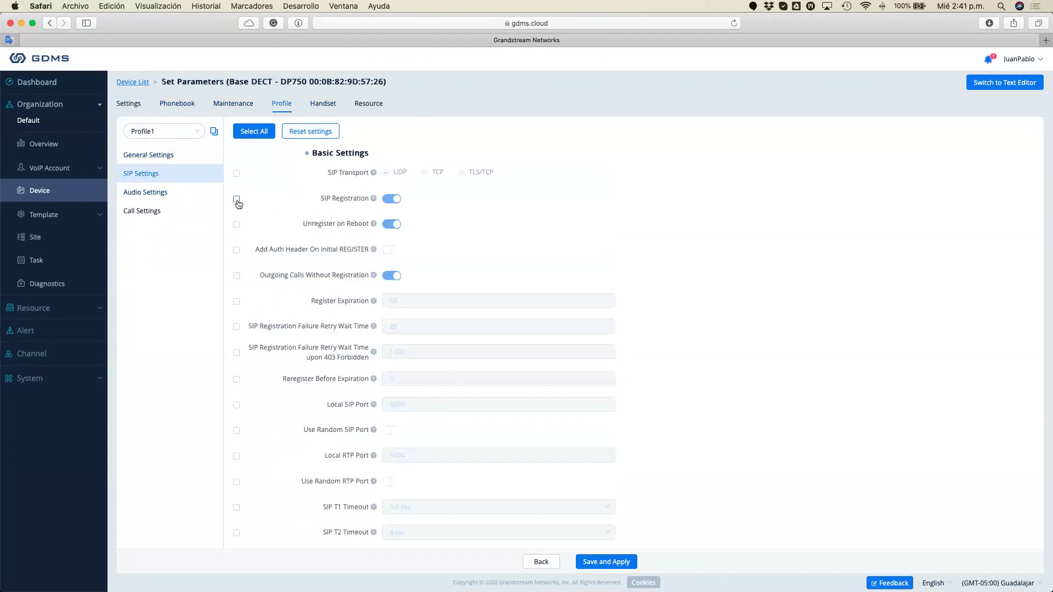
click(236, 225)
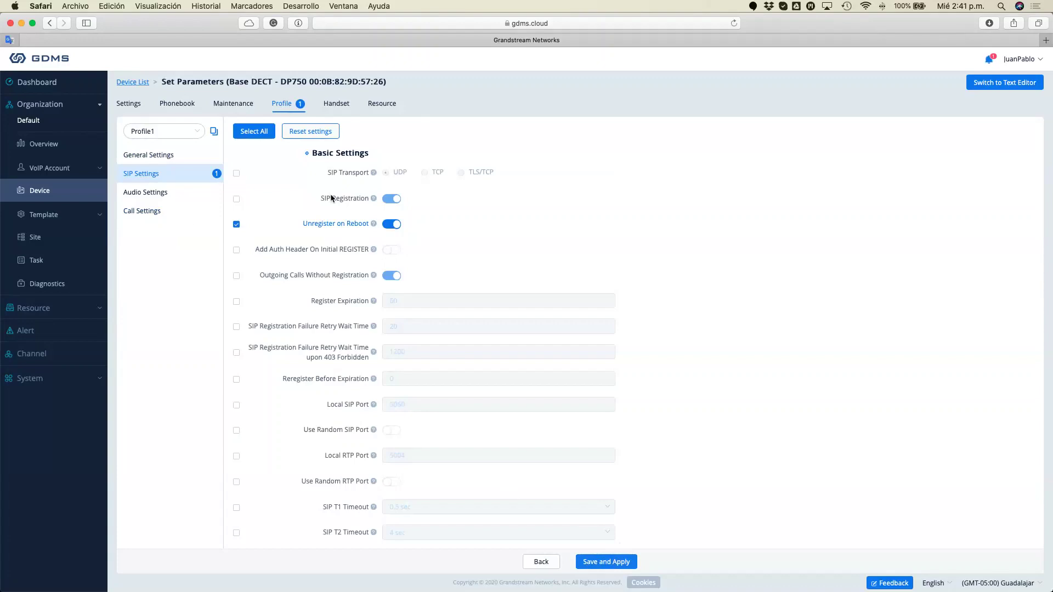
Step: Deselect the Unregister on Reboot parameter and view the additional actions for the Base DECT - DP750 in the device list
click(236, 225)
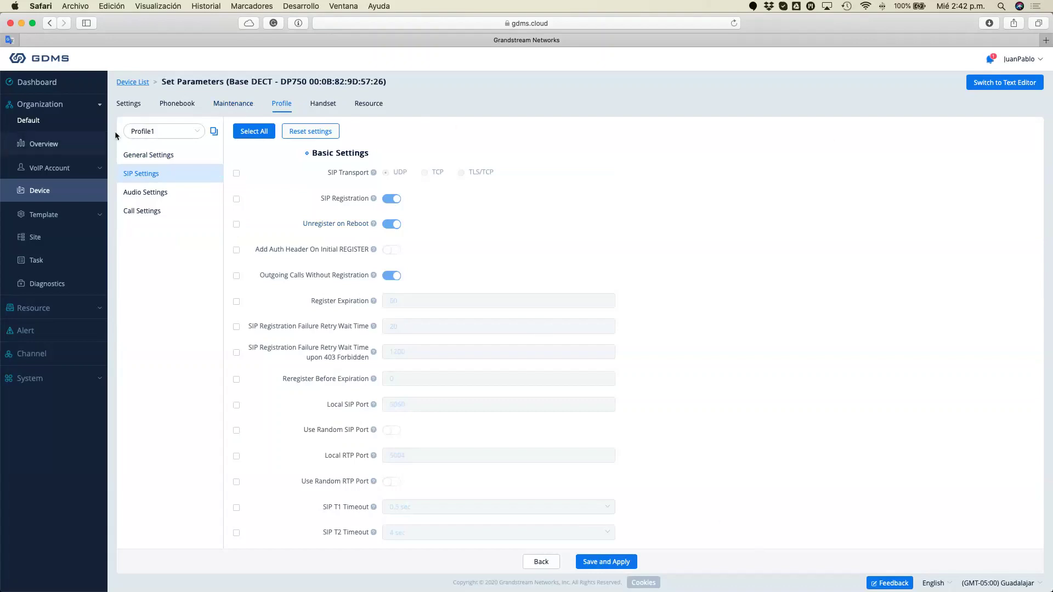
click(140, 82)
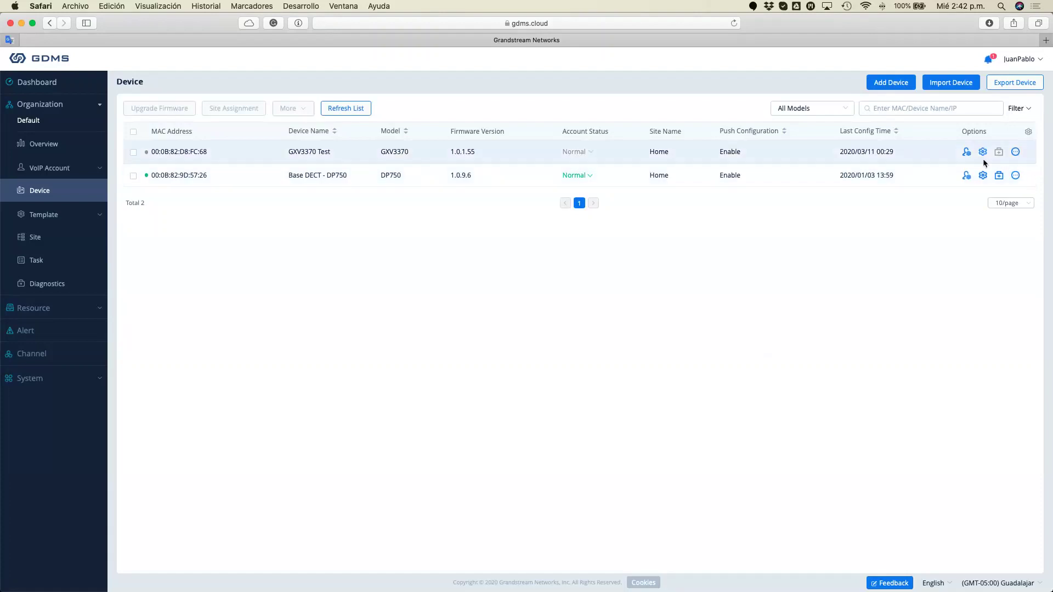
click(1015, 175)
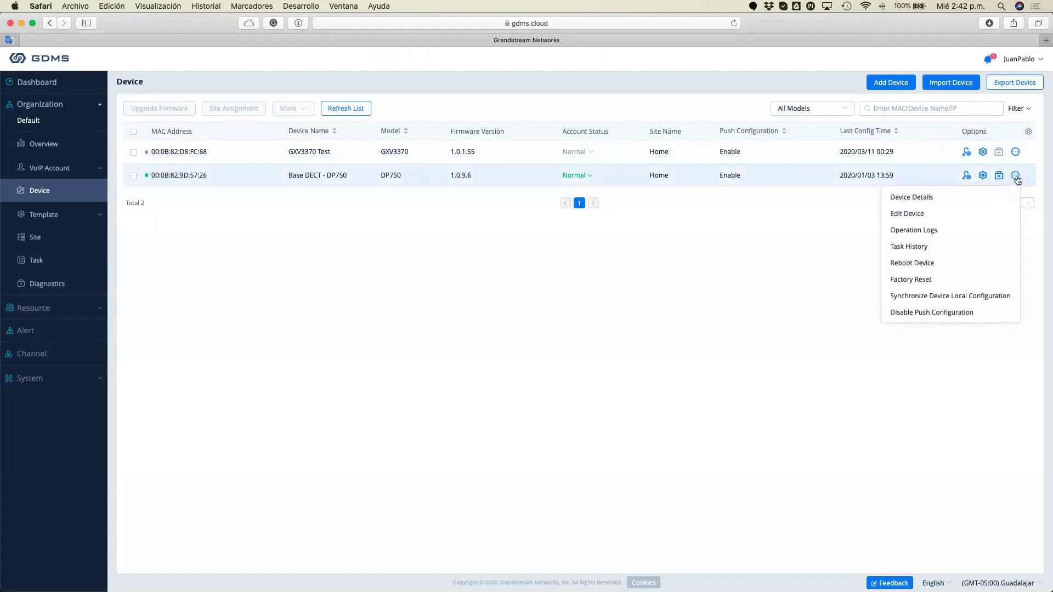
mouse_move(1017, 180)
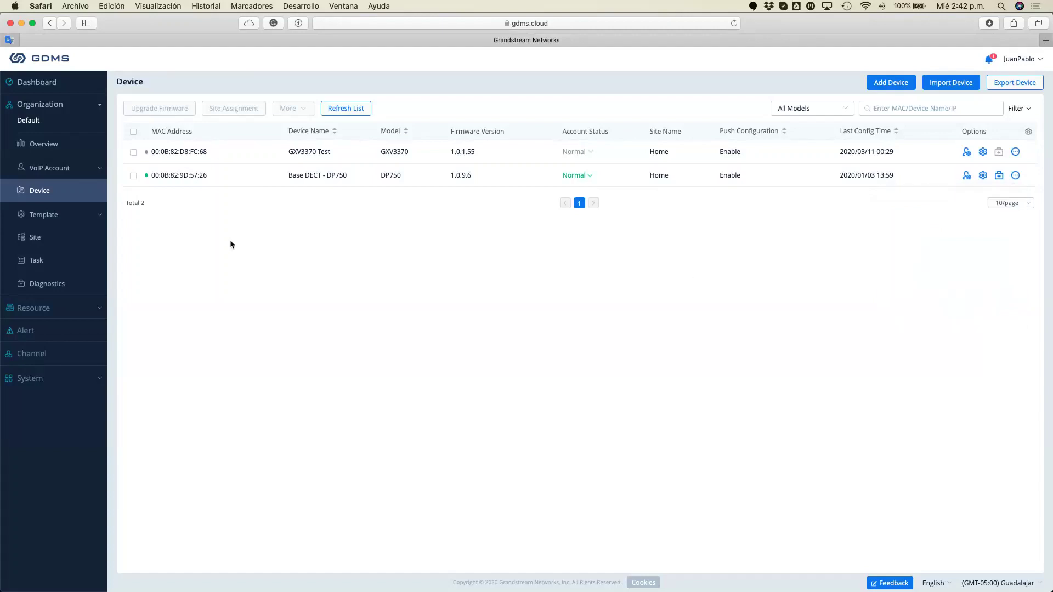
Step: Look through the organization's configuration template pages by model, by group and by CFG
click(57, 220)
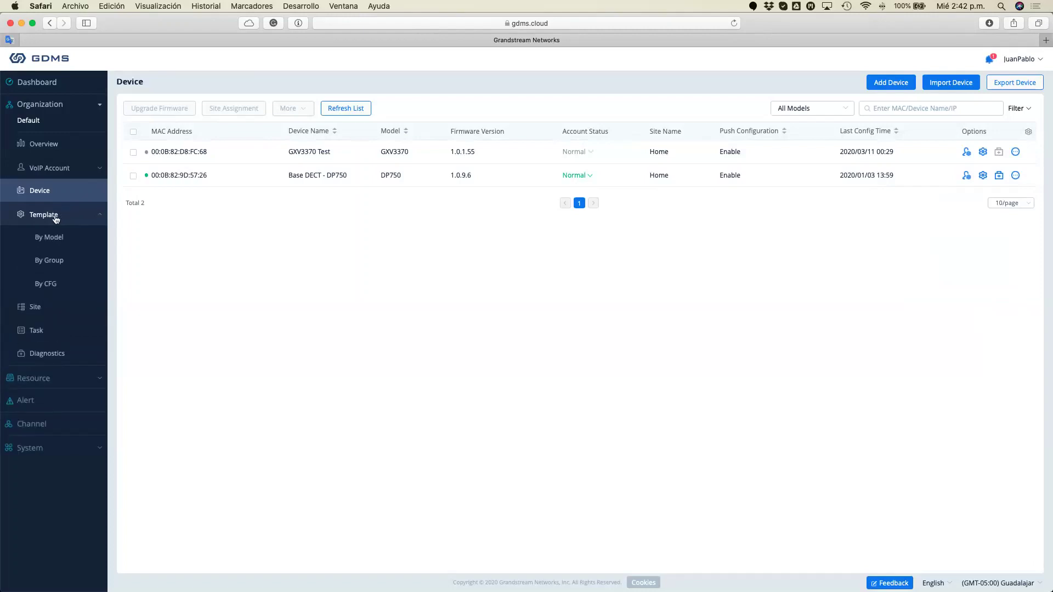
click(72, 244)
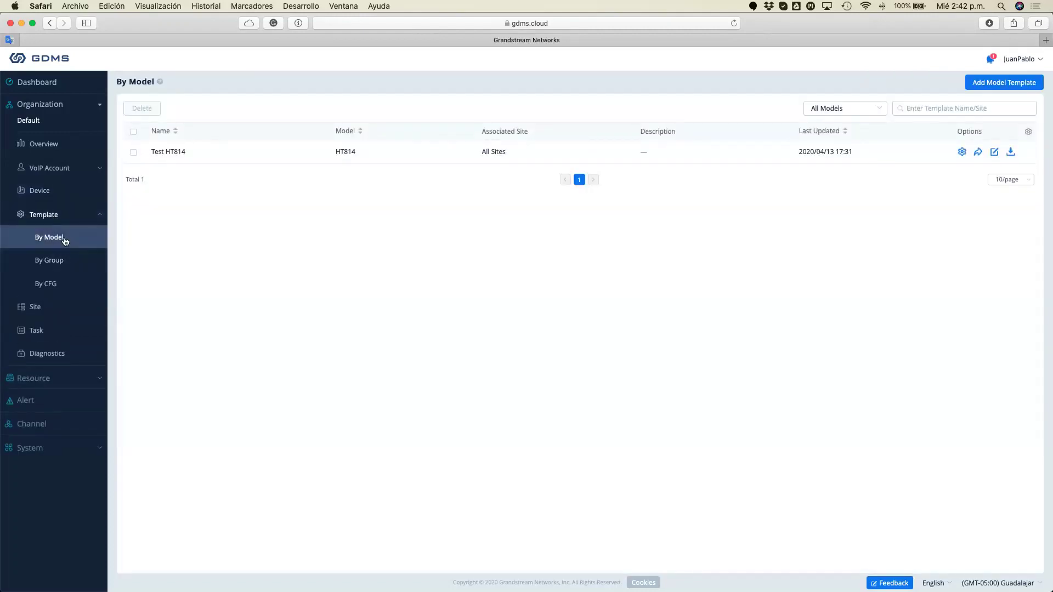
click(63, 265)
click(65, 287)
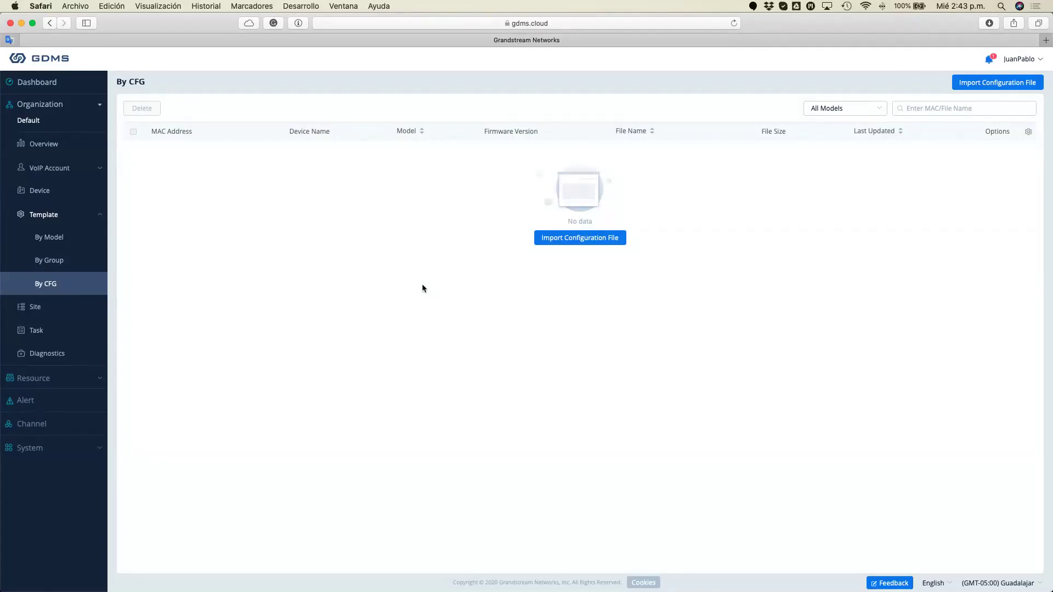
Step: Compare the By Model, By Group and By CFG template pages again, finishing on the By CFG page
click(71, 266)
click(71, 283)
click(65, 238)
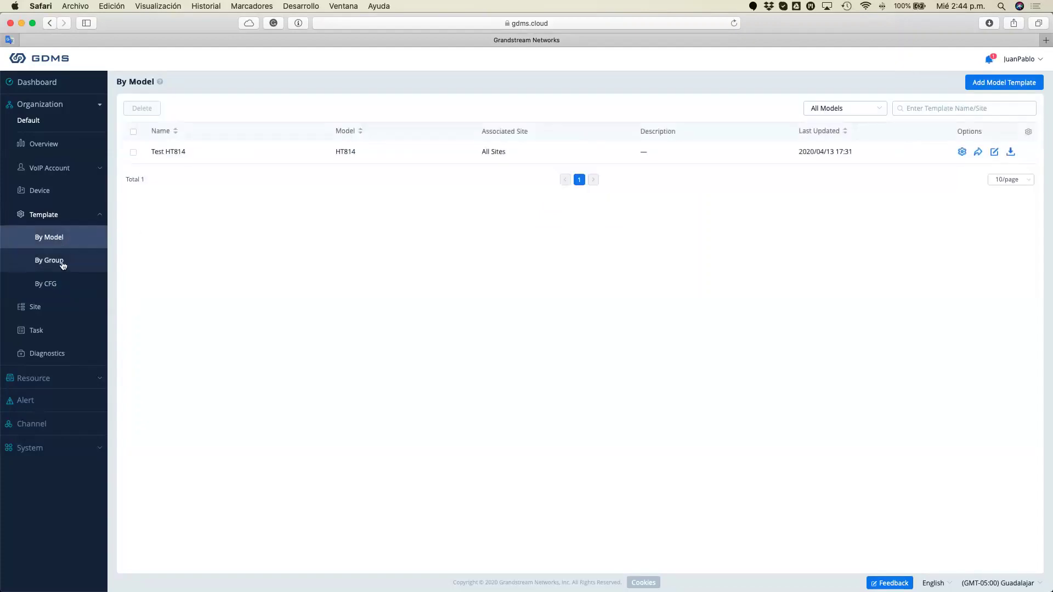
click(62, 262)
click(61, 282)
click(64, 262)
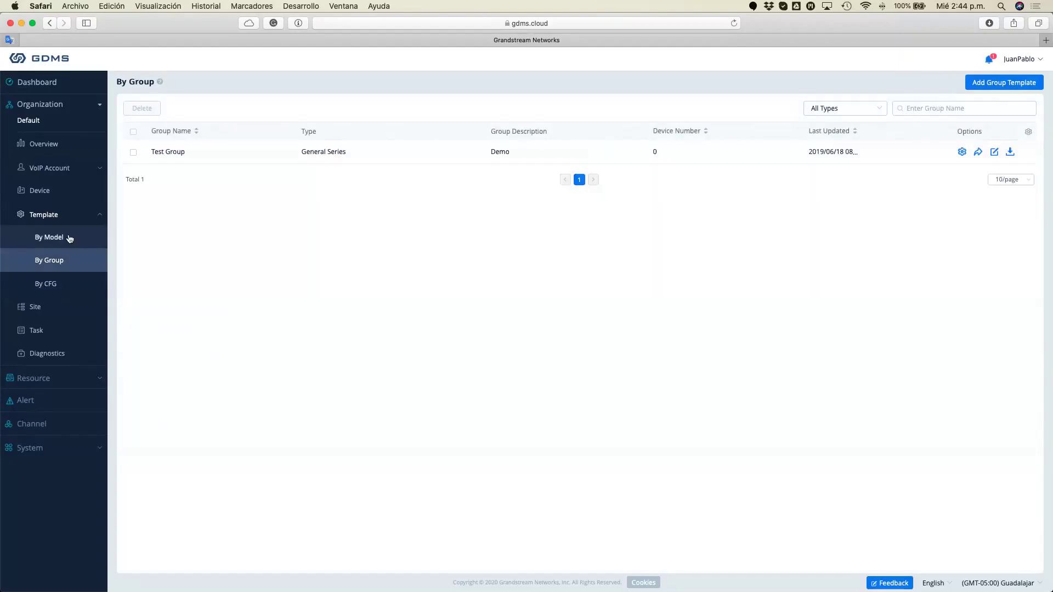
click(65, 239)
click(63, 268)
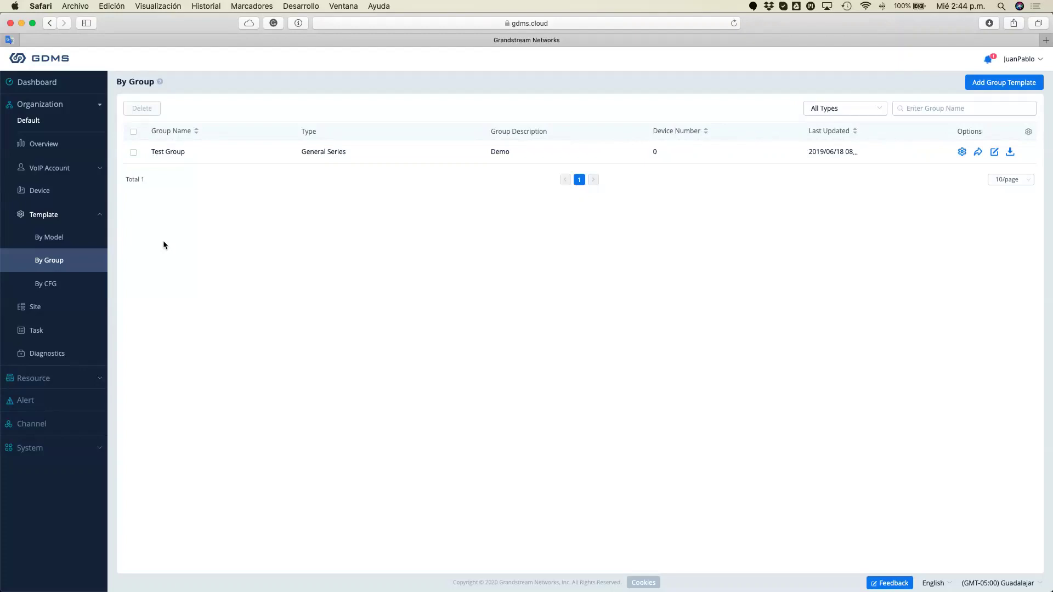
click(68, 265)
click(69, 243)
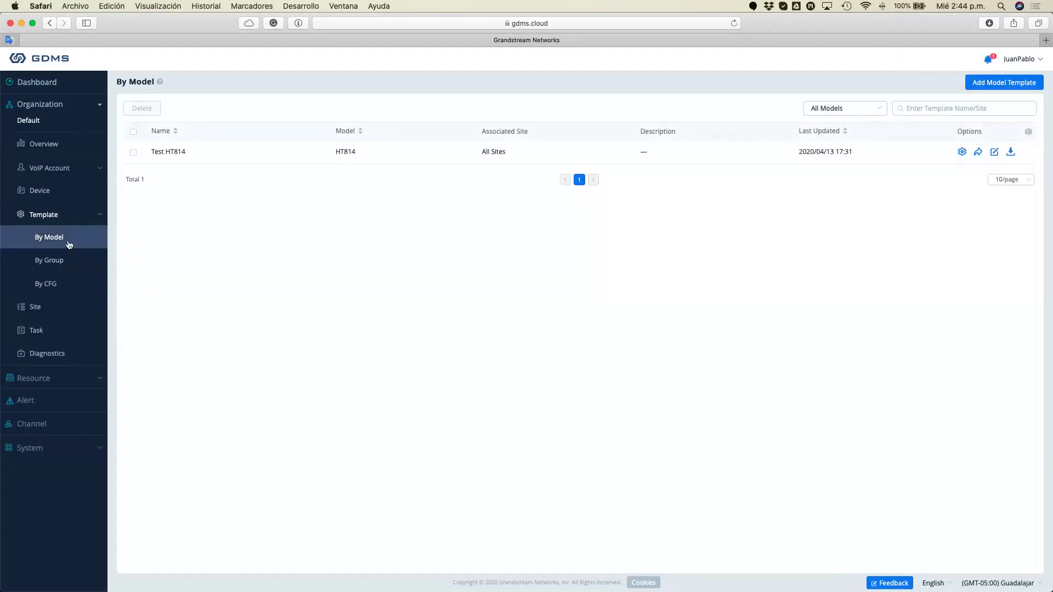
click(64, 293)
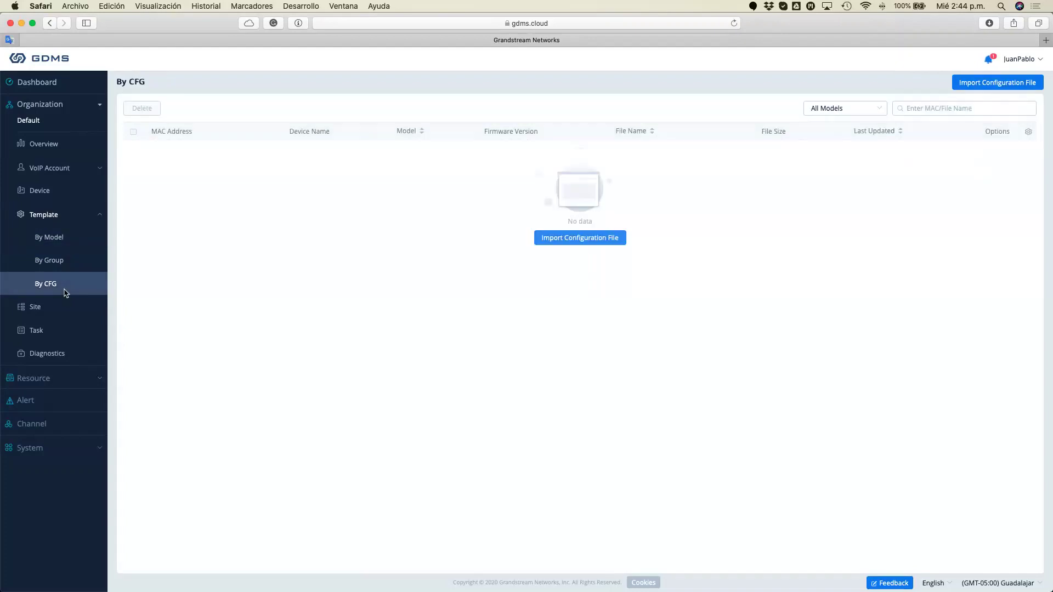
Step: View the devices assigned to the Home site and the organization's list of tasks
click(39, 316)
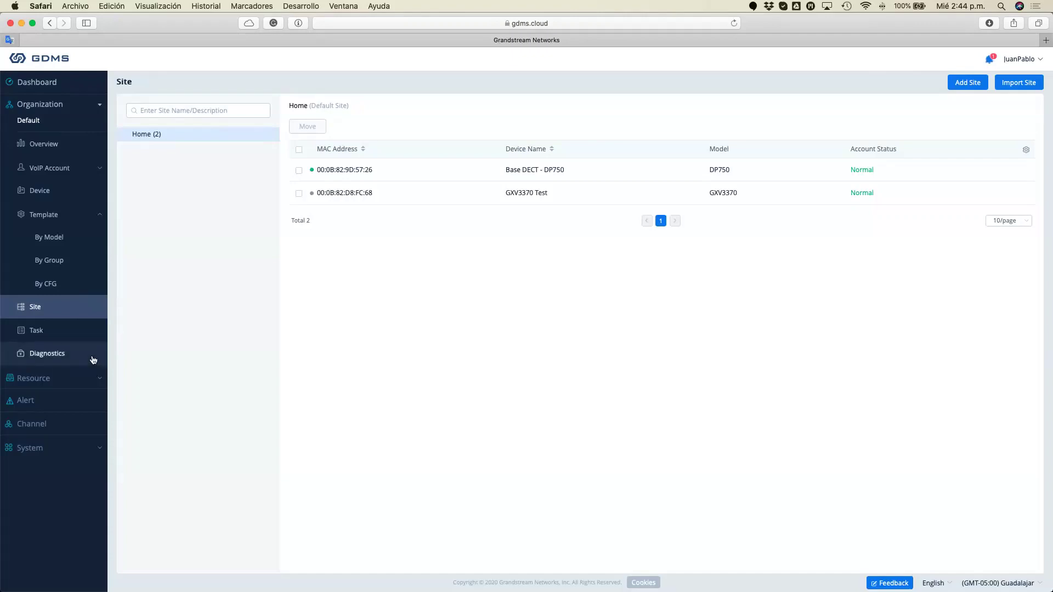
click(77, 340)
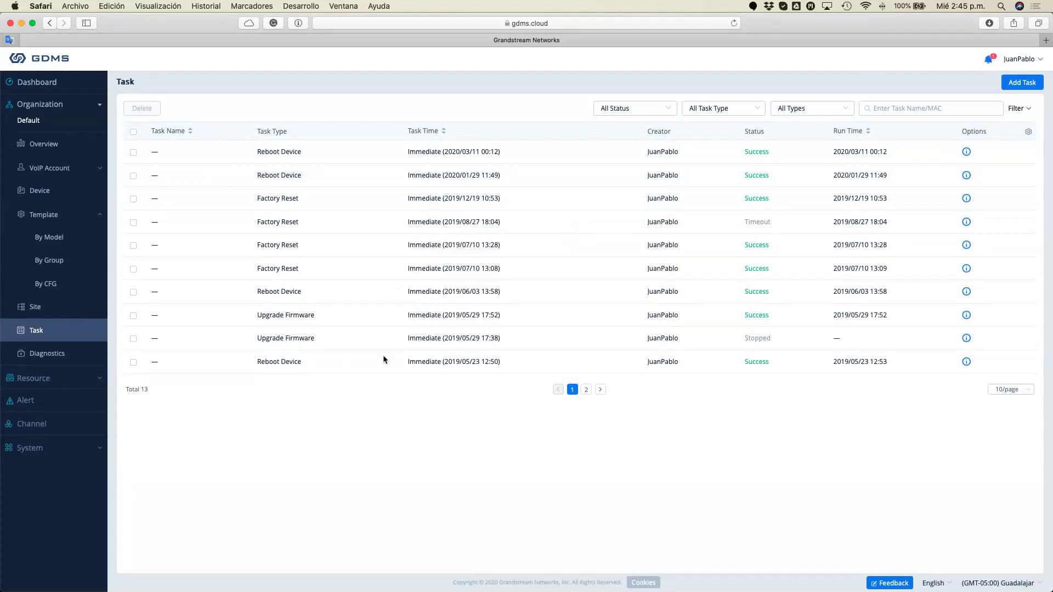
Step: Open the form for a new task and examine the available task types
click(1021, 82)
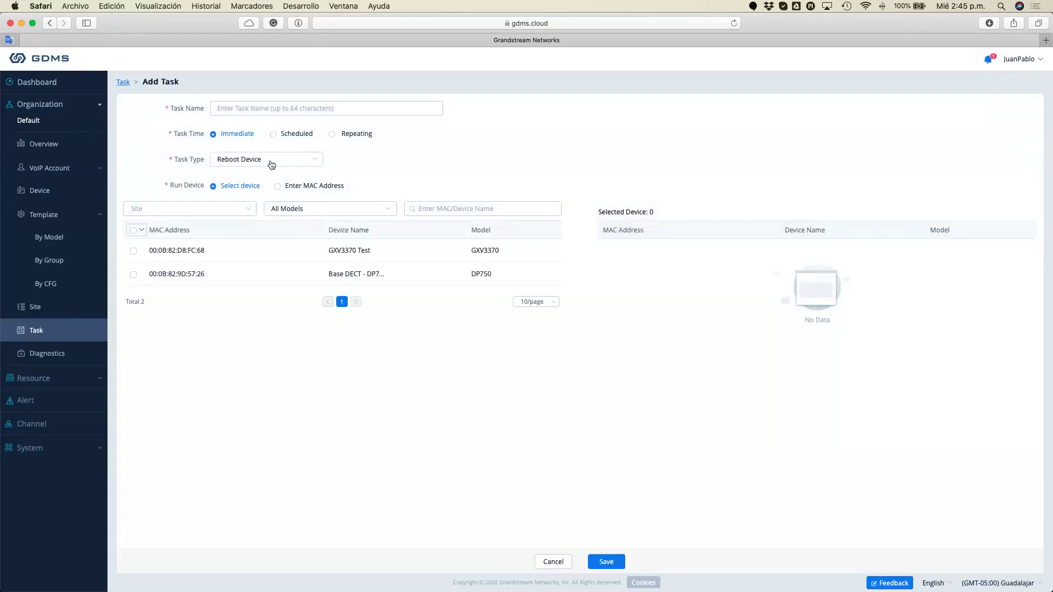
click(270, 165)
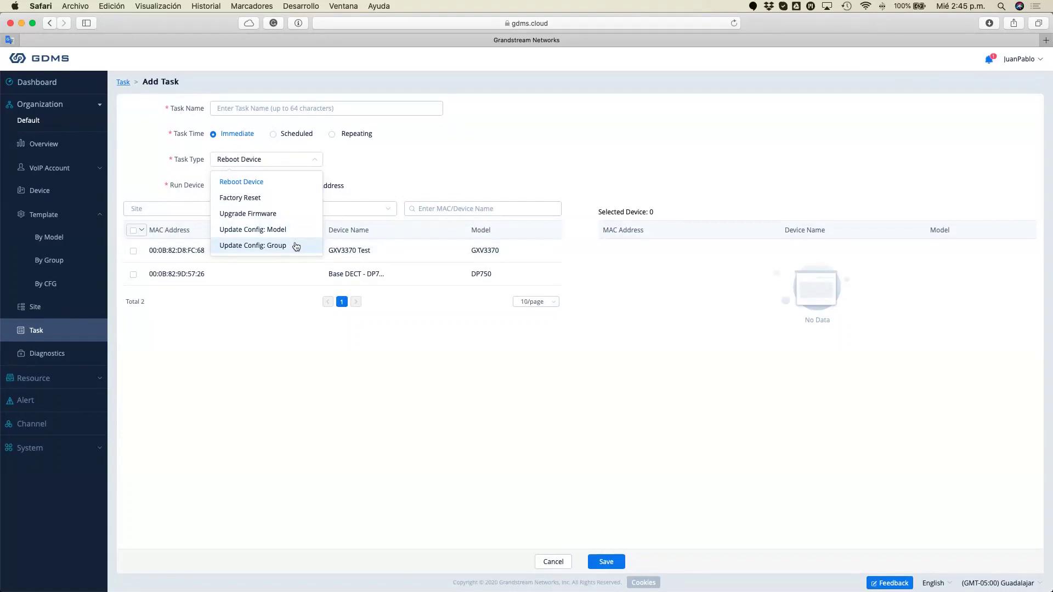
click(426, 178)
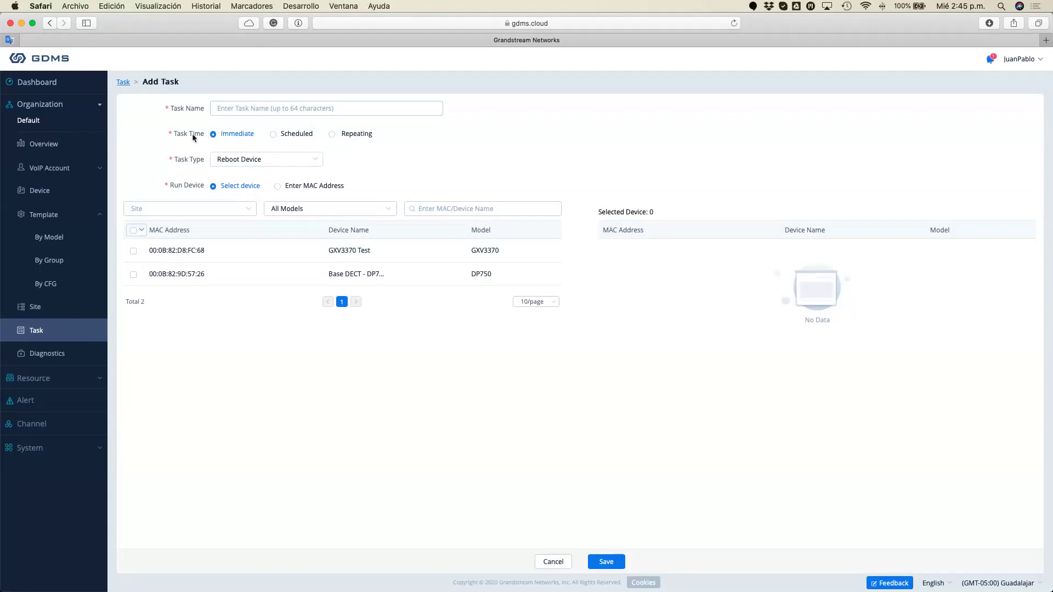
Step: Try a Scheduled task time from 2020-05-01 to 2020-05-02 for the new task, and switch the task time to Repeating
click(273, 136)
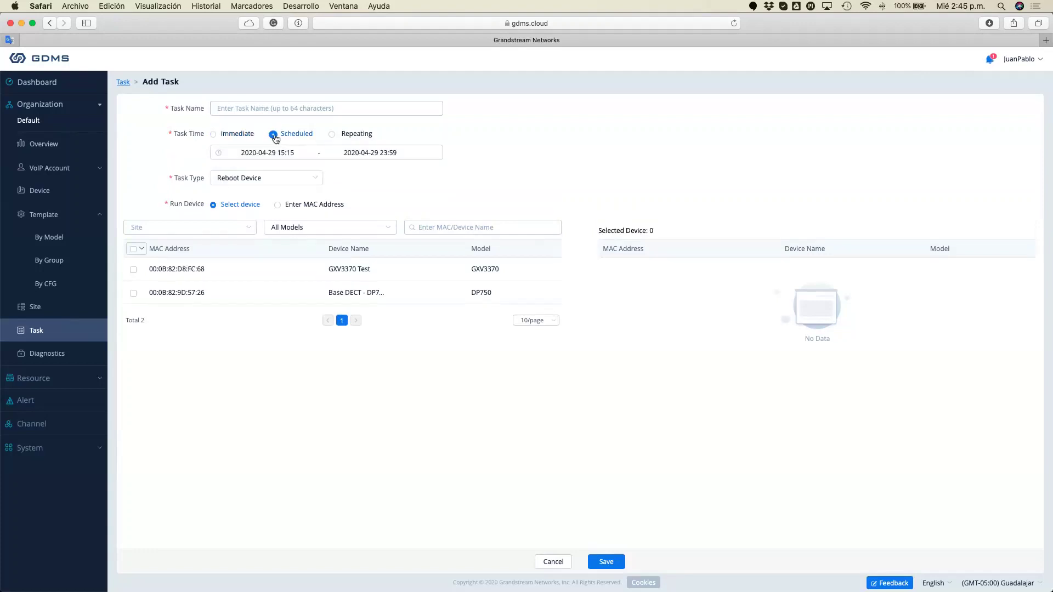
click(280, 152)
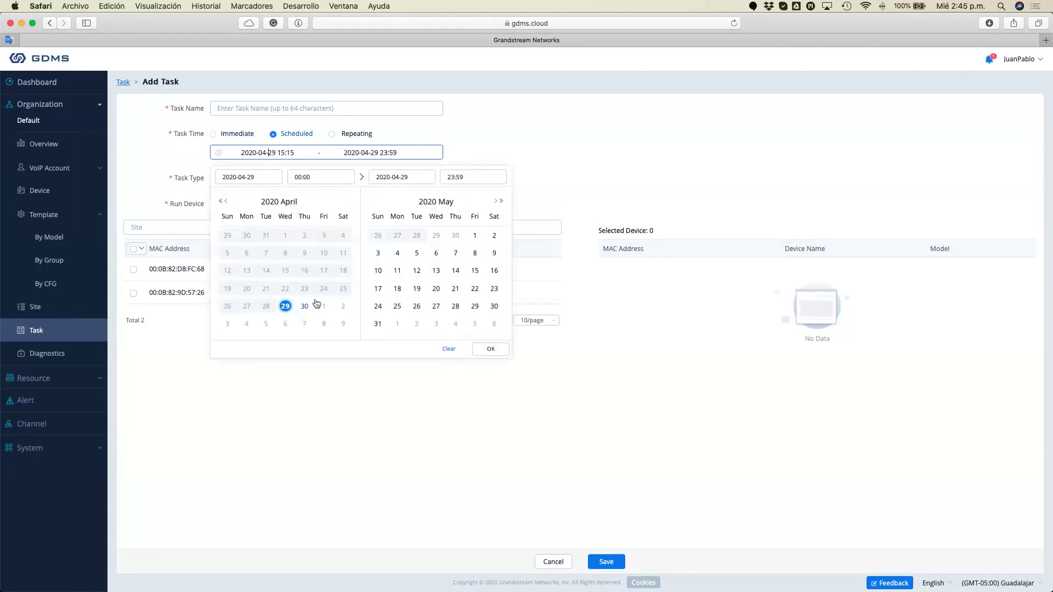
click(475, 236)
click(494, 236)
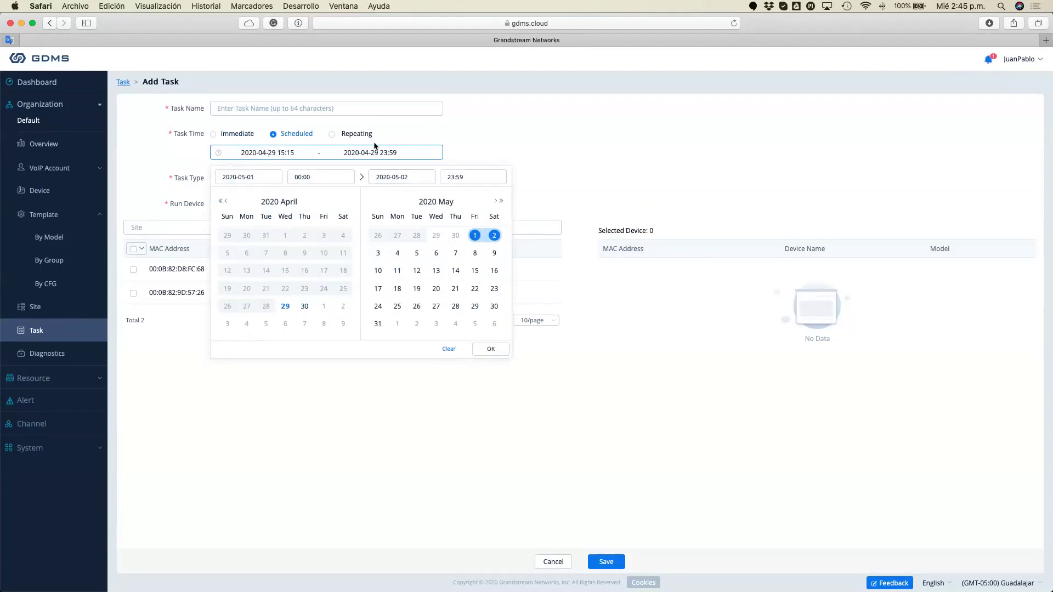
click(342, 136)
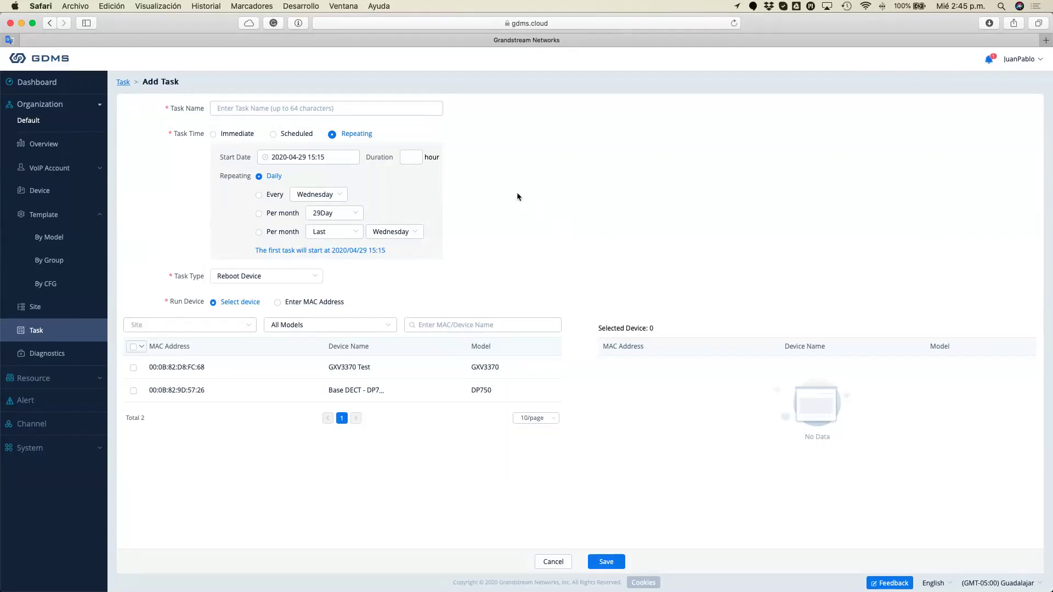
Step: Open the Diagnostics page and examine the Base DECT - DP750 entry in the diagnosis activity
click(51, 364)
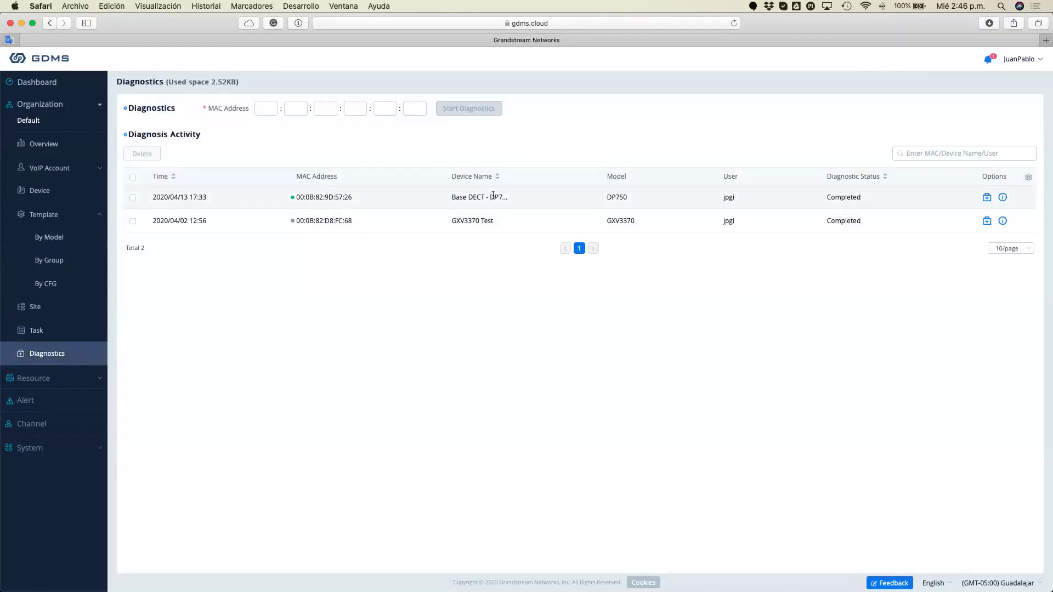
drag(451, 197, 521, 198)
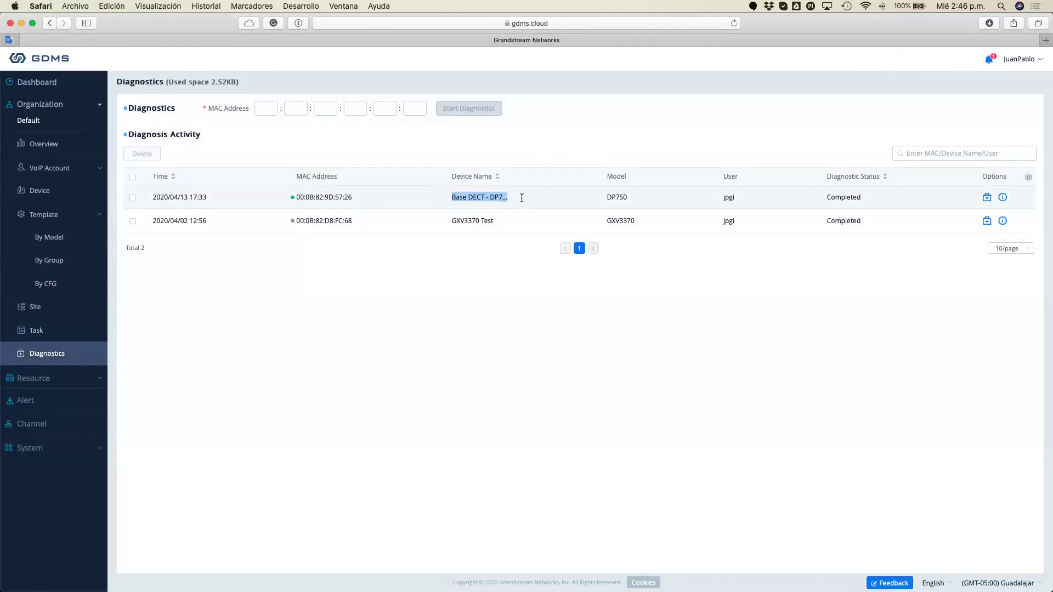
click(737, 311)
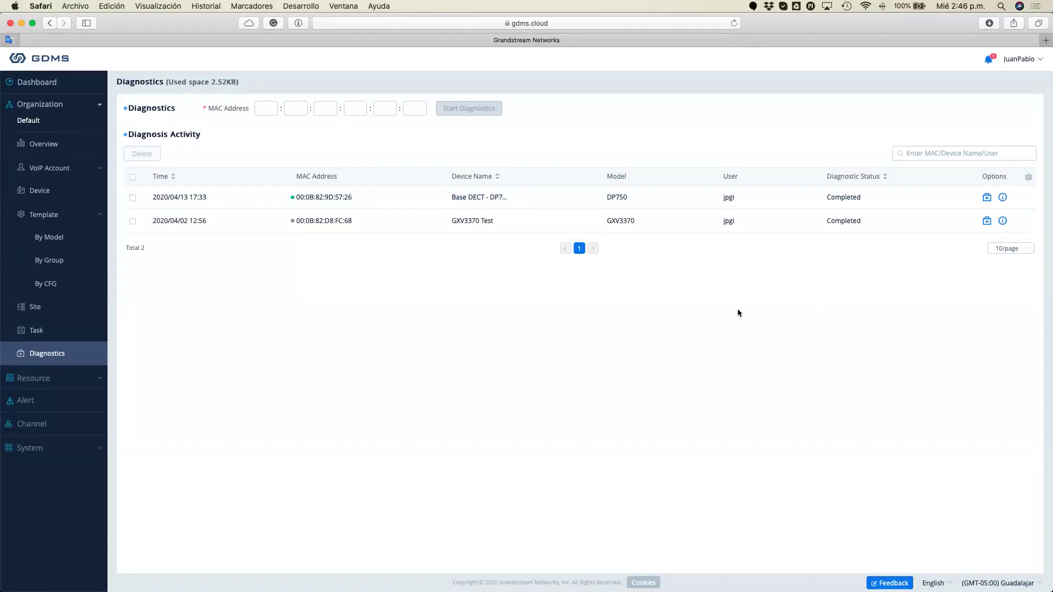
Step: Open the diagnostic details of the Base DECT - DP750 and choose Ping as the operation, leaving the target host empty
click(986, 198)
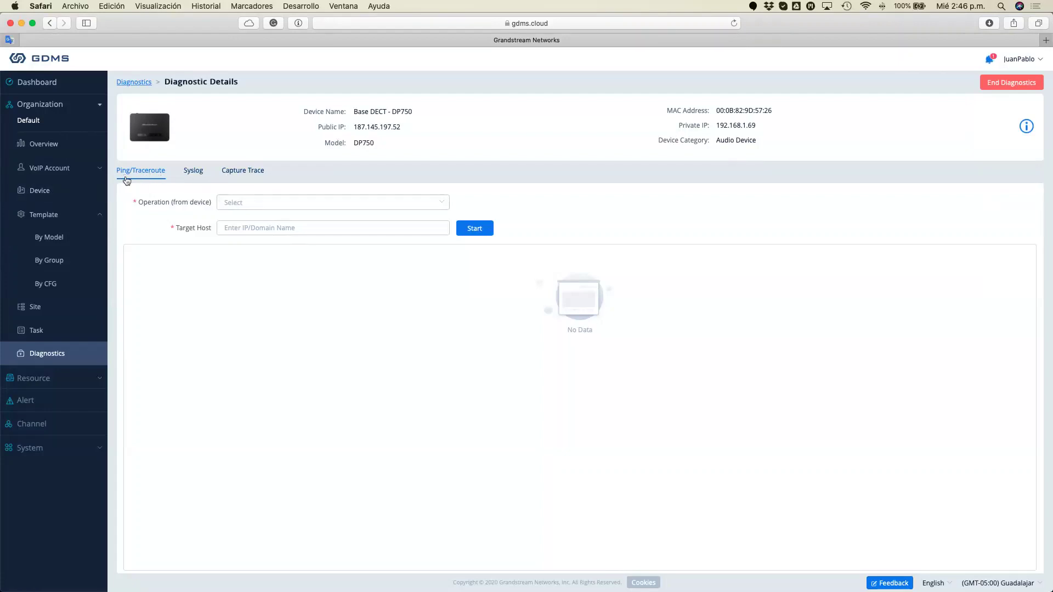
click(250, 210)
click(247, 232)
click(269, 228)
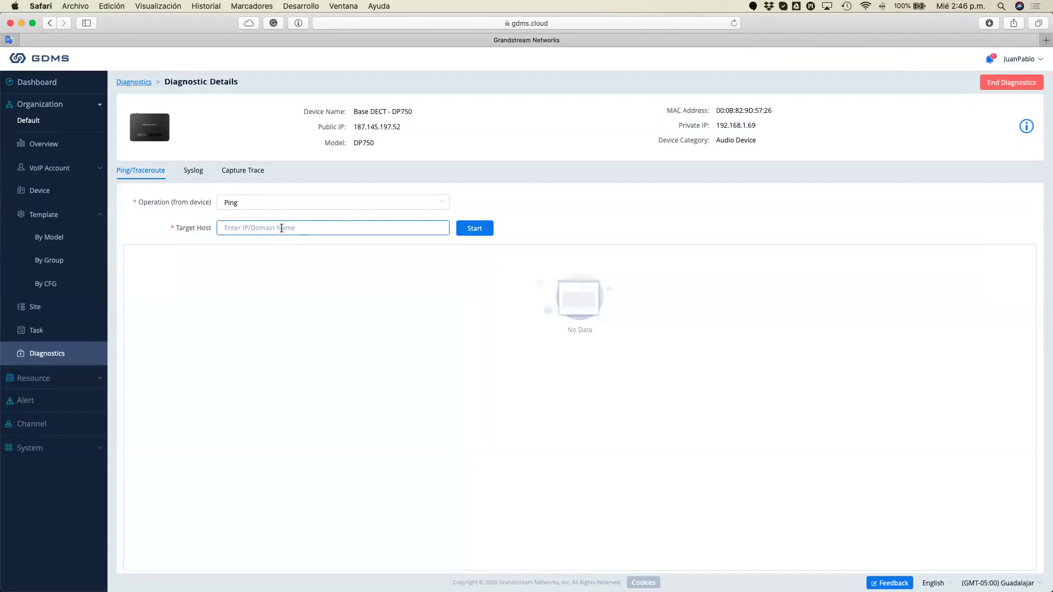
Step: Run a syslog capture on the DP750 and end it to produce a device log file
click(197, 176)
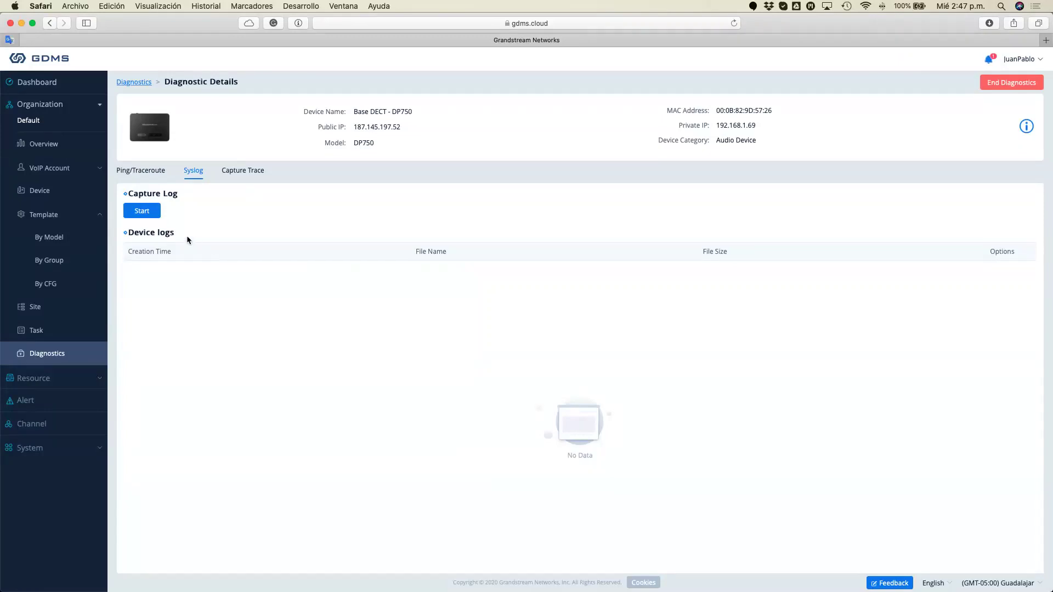
click(152, 214)
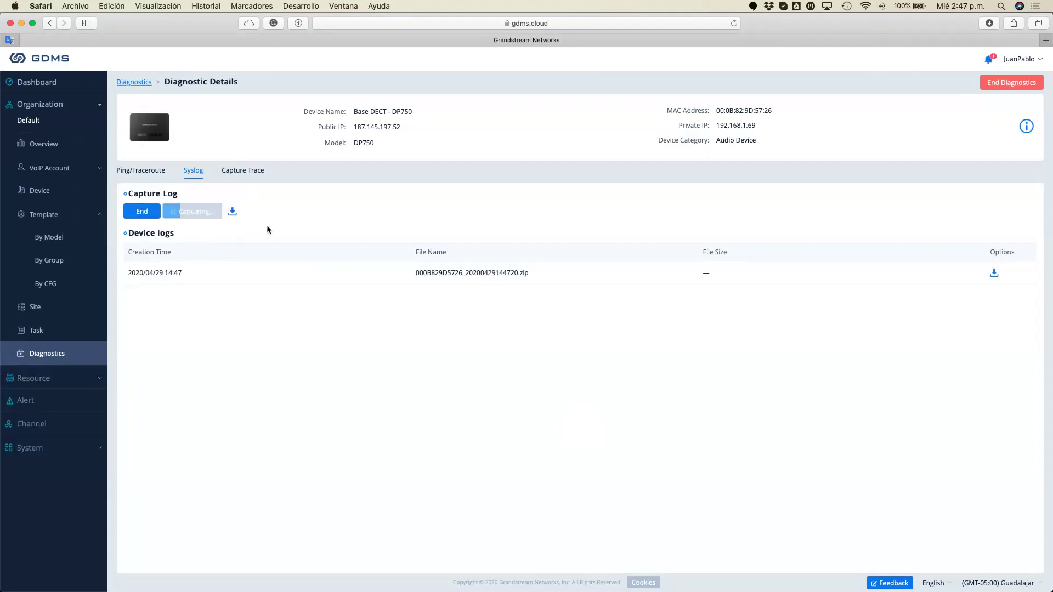
click(142, 212)
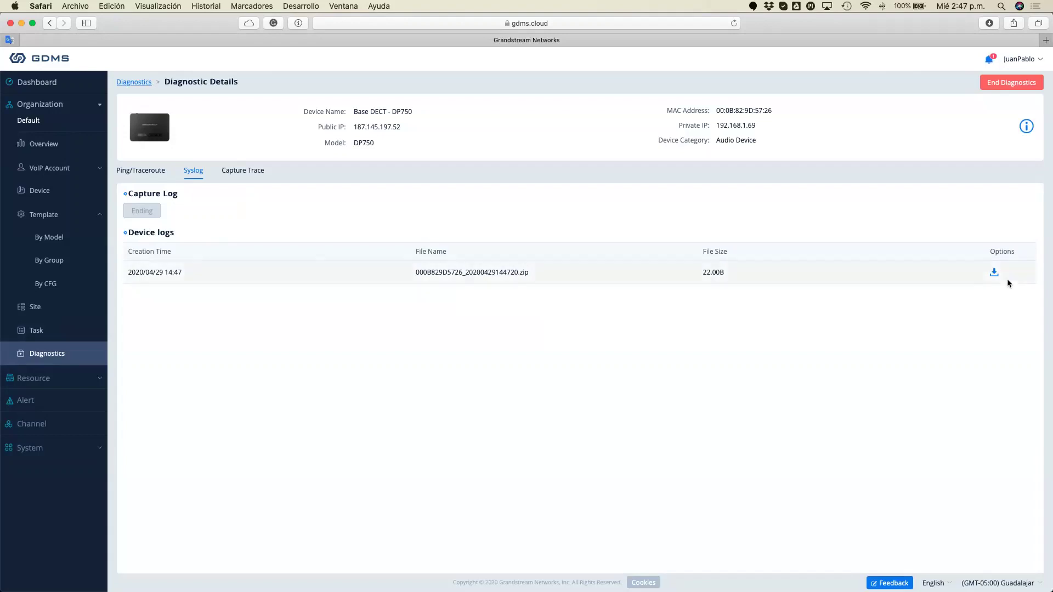
Step: Run a network trace capture on the DP750 and end it to produce a trace file
click(257, 178)
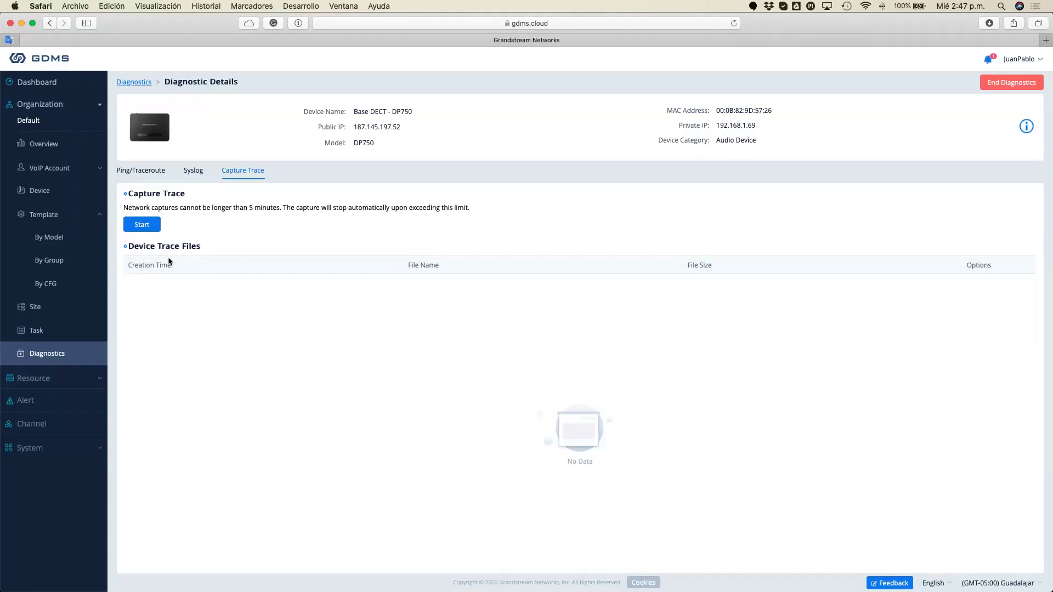
click(144, 226)
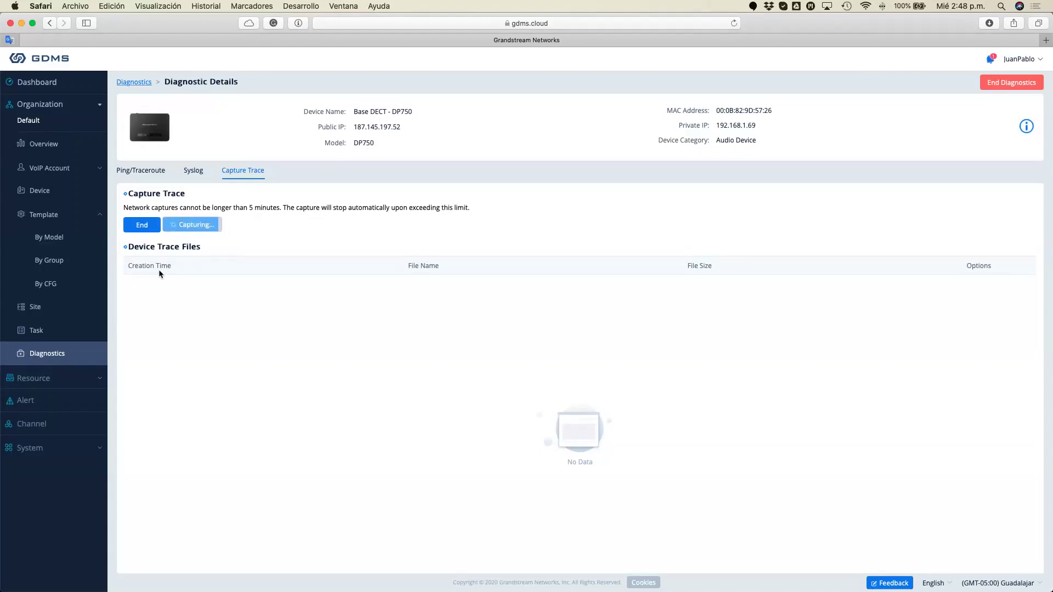
click(143, 229)
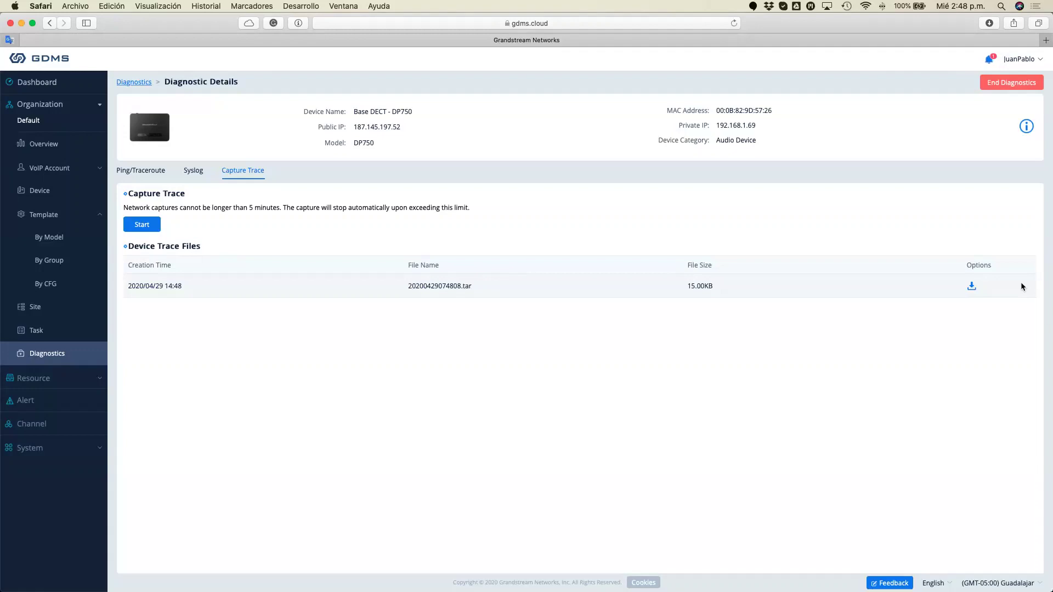
Step: Open the official firmware list under Resource and examine the firmware names, versions and supported models
click(71, 378)
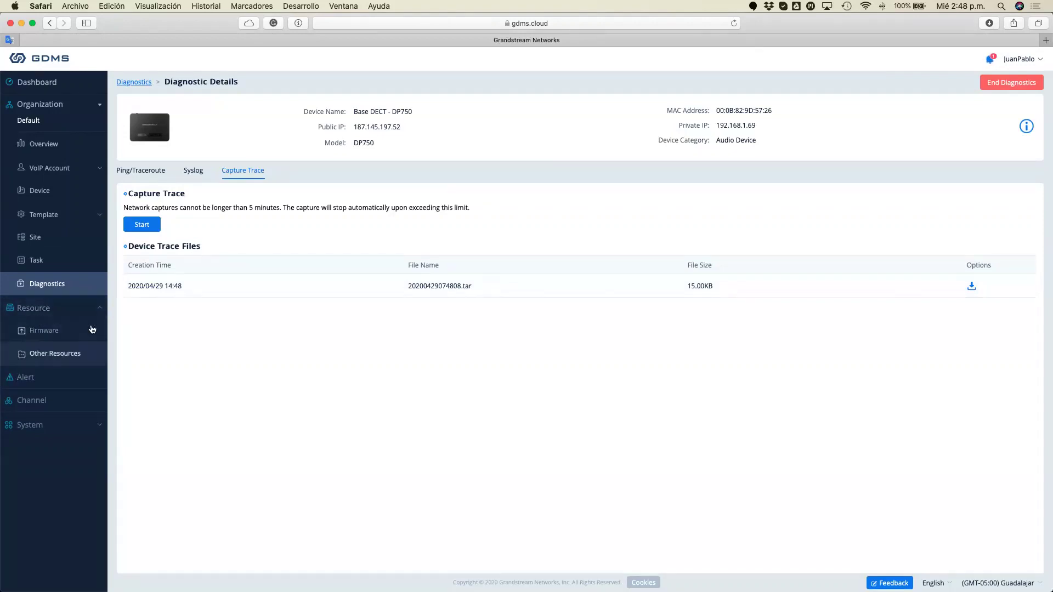
click(59, 333)
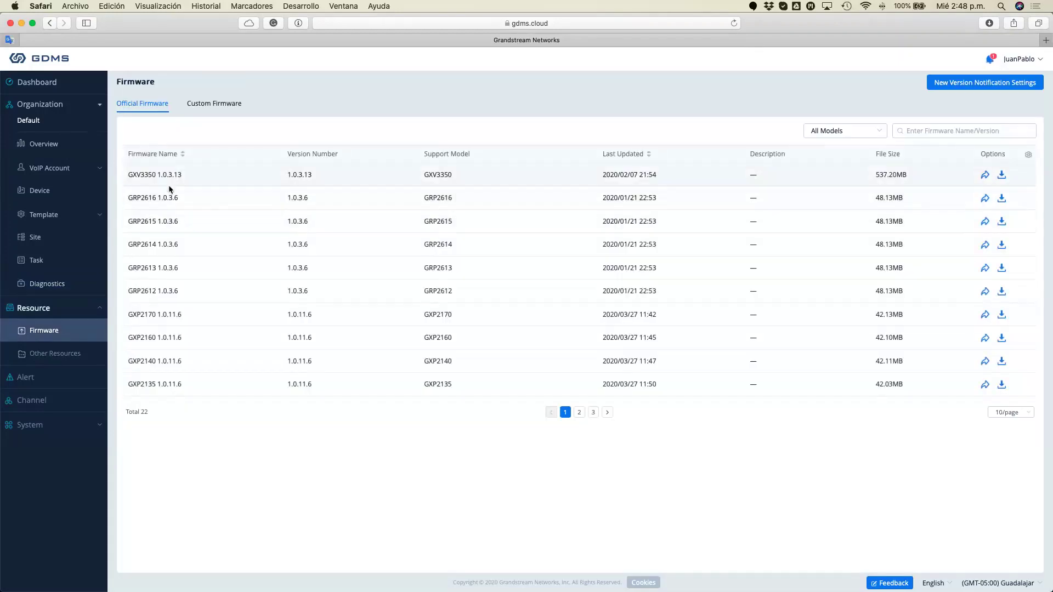
drag(286, 175, 482, 456)
click(482, 455)
drag(128, 174, 190, 294)
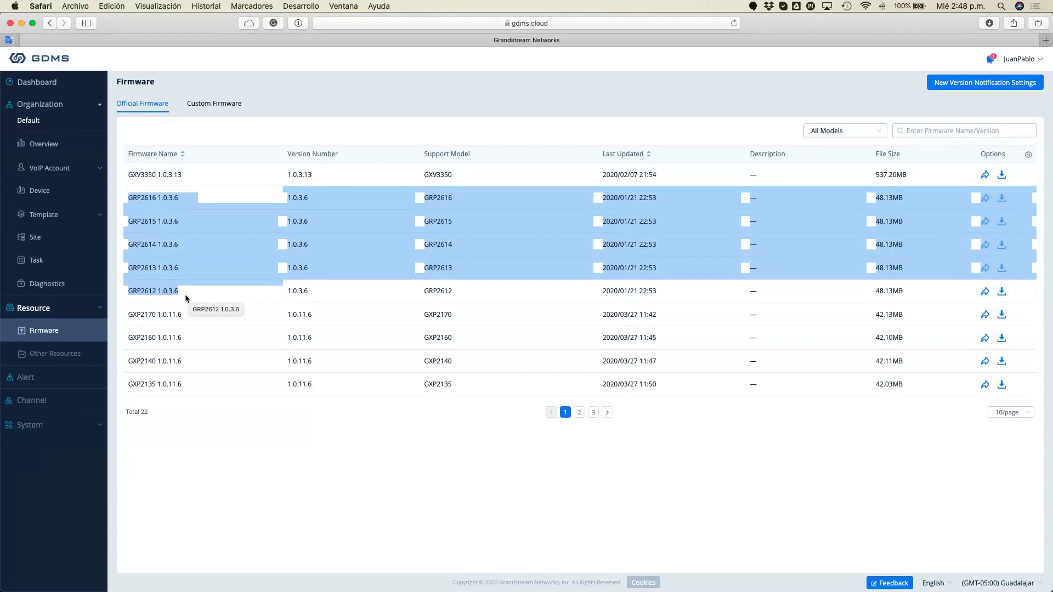
Step: Examine all three pages of the official firmware list, highlighting the GXP, WP820, HT, GVC3210, DP and GXV entries
drag(155, 239, 182, 385)
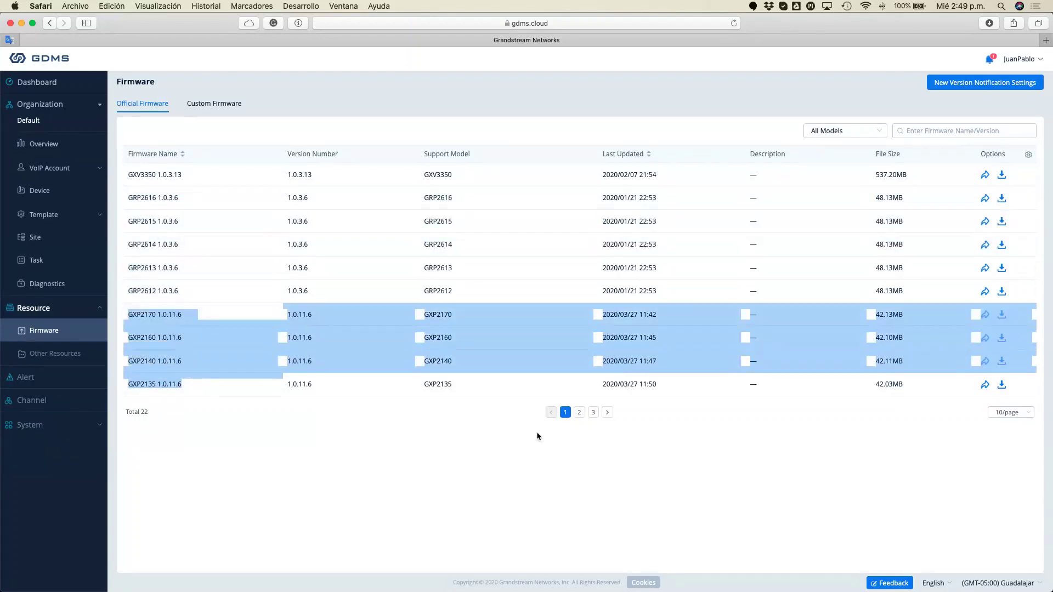
click(579, 412)
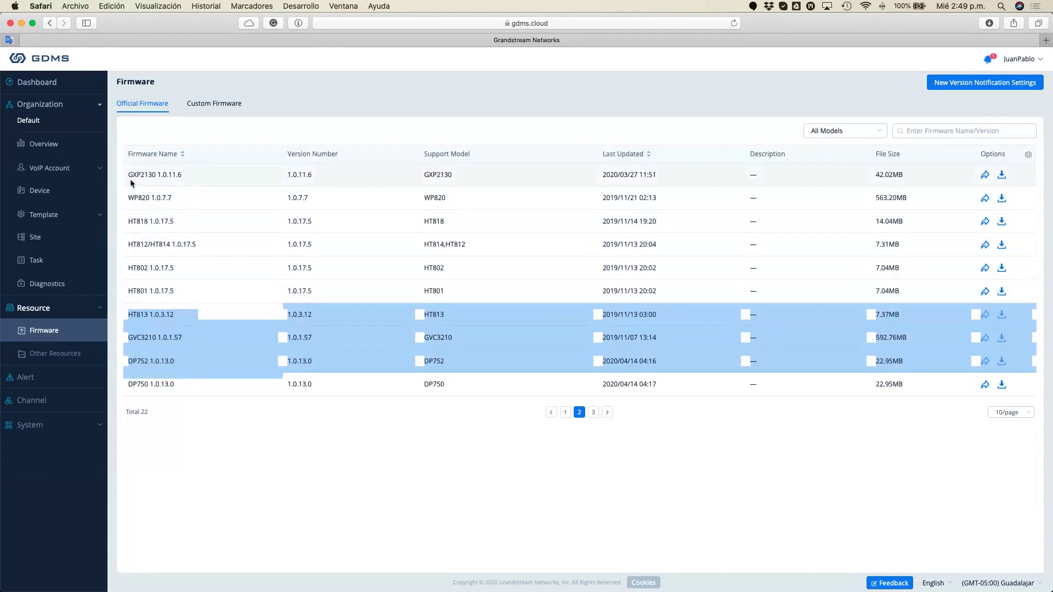
drag(127, 198, 194, 202)
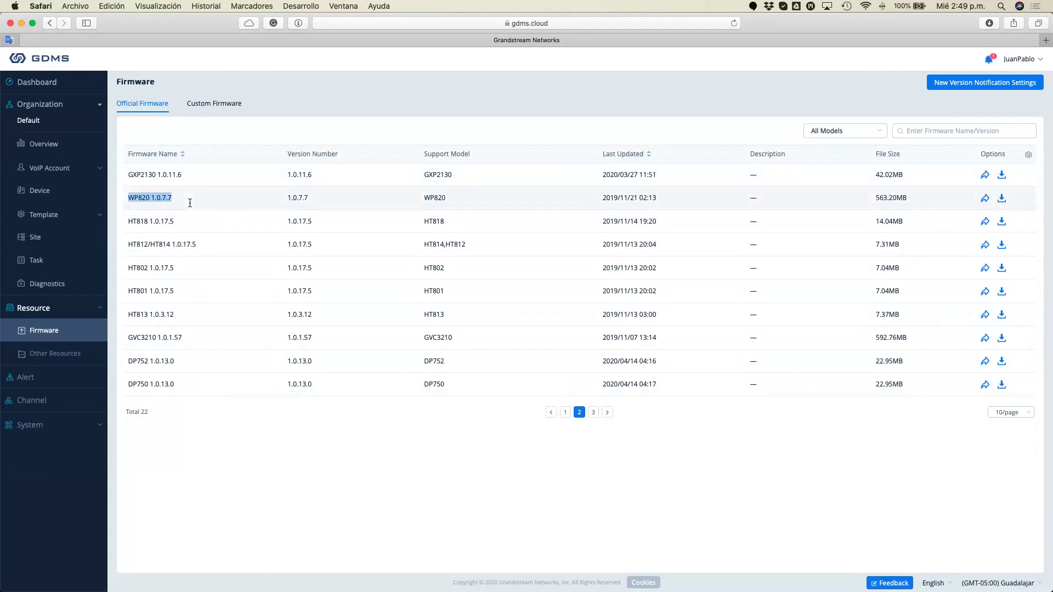
drag(129, 221, 191, 301)
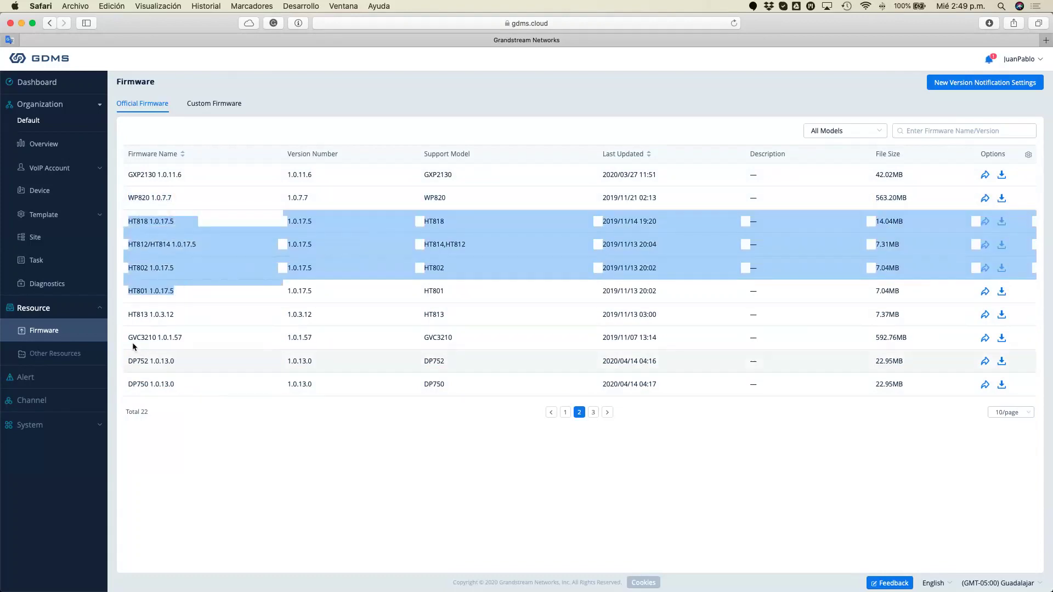
drag(128, 338, 184, 390)
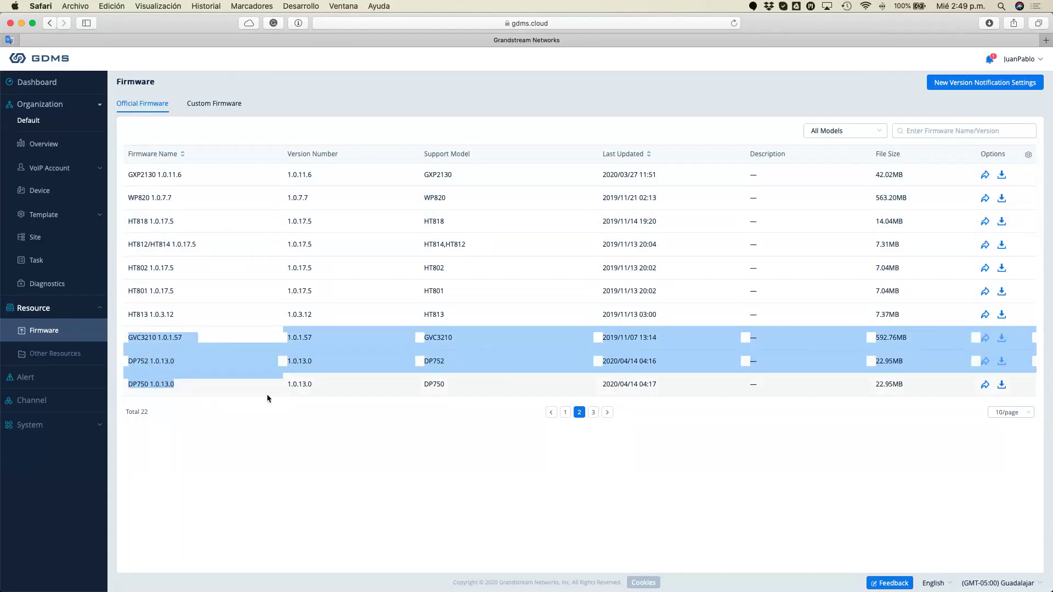
click(592, 414)
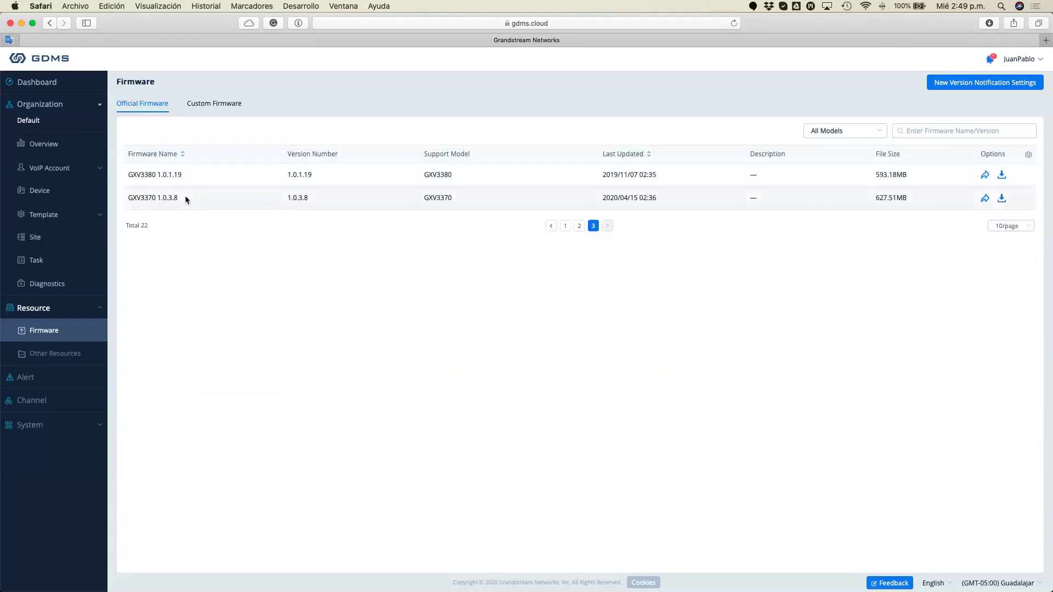
drag(209, 197, 127, 171)
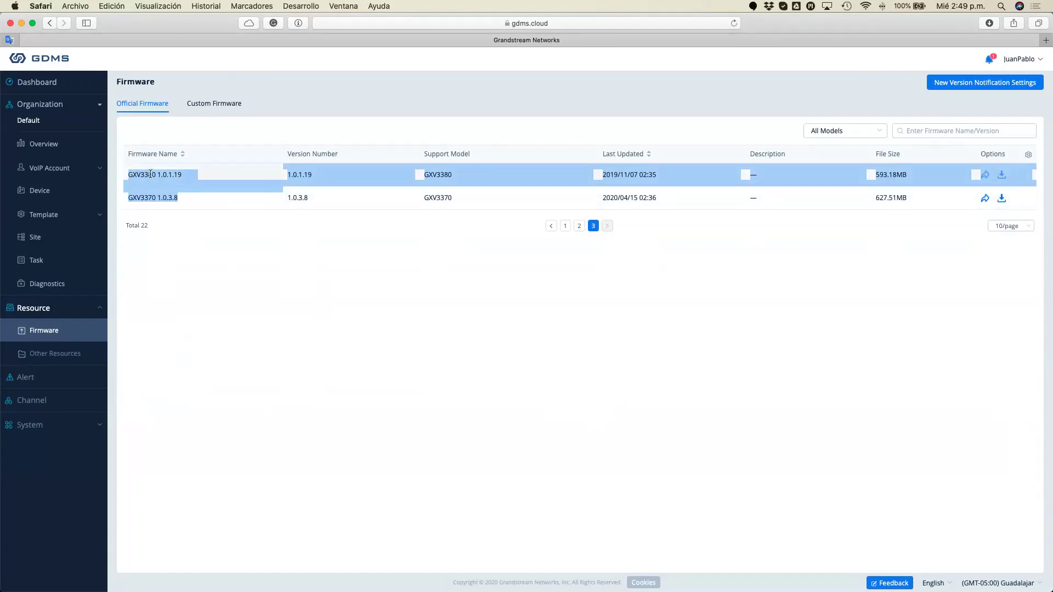
click(229, 263)
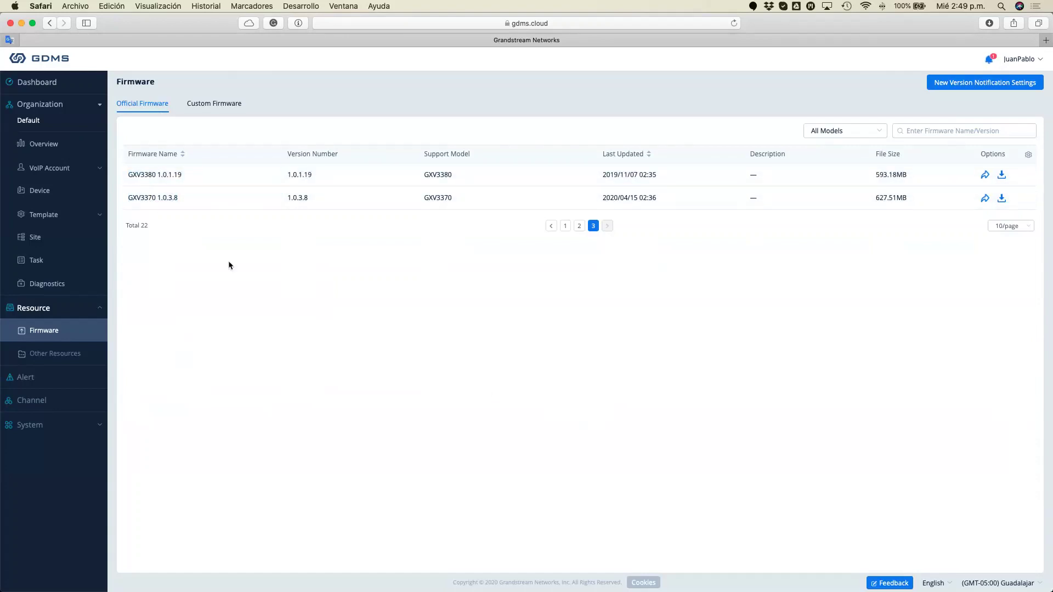
Step: Look over the Alert and Channel pages and the User, System Log and API Developer pages under System
click(46, 386)
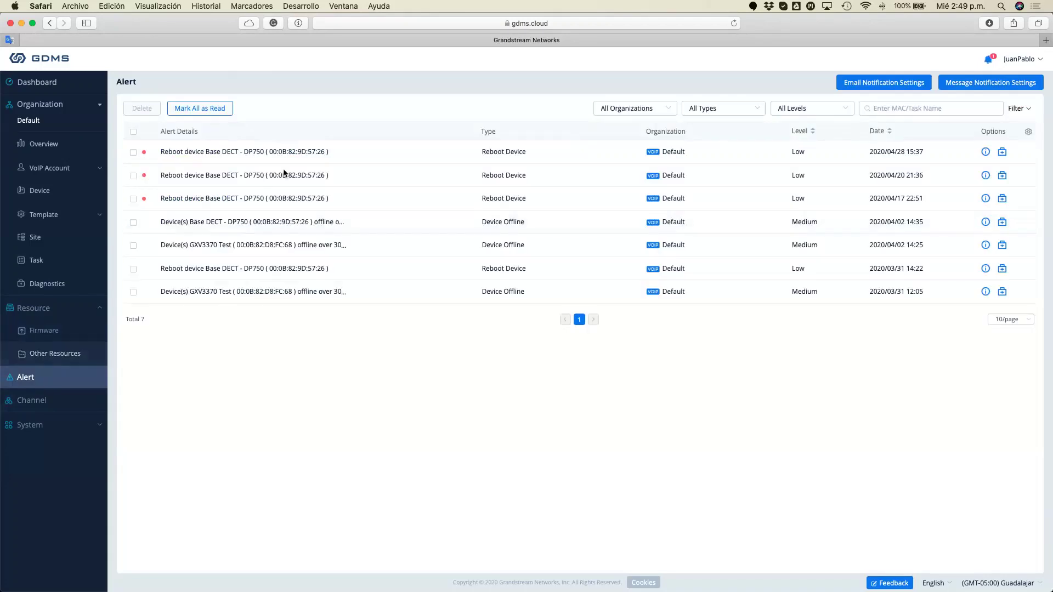
click(59, 406)
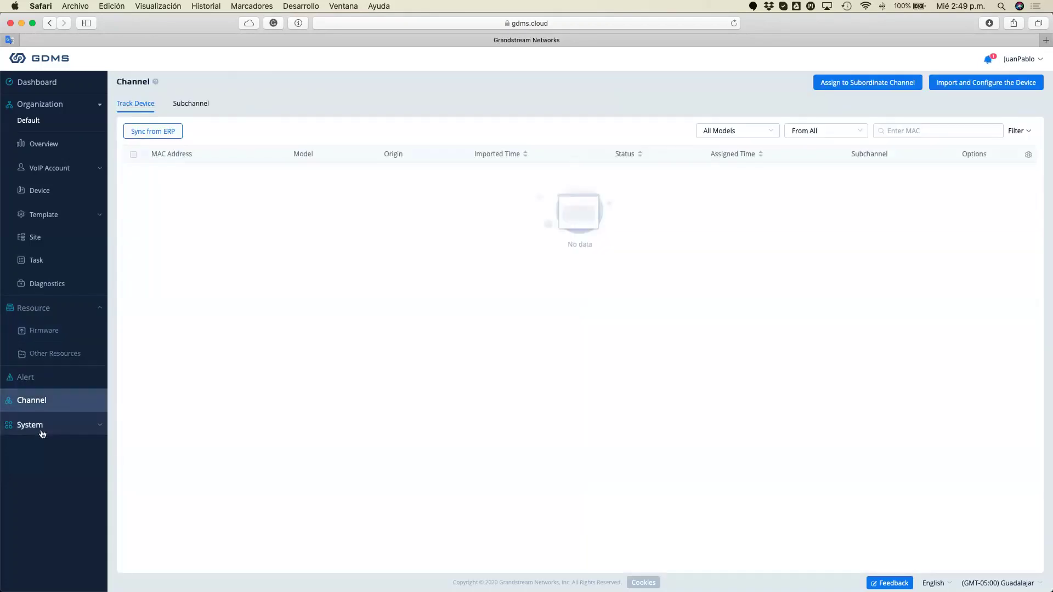
click(52, 426)
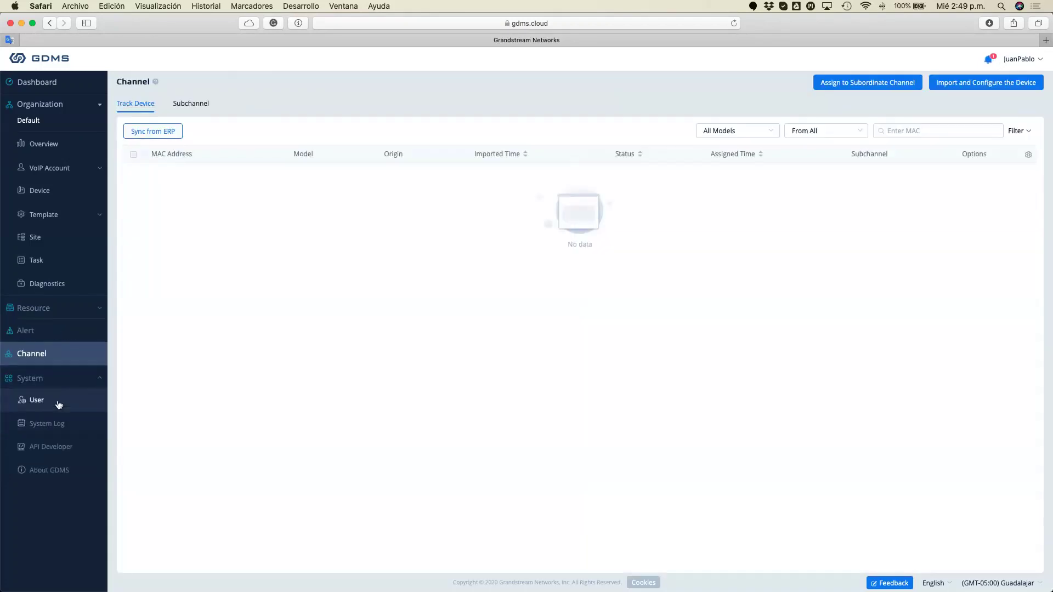
click(56, 401)
click(58, 423)
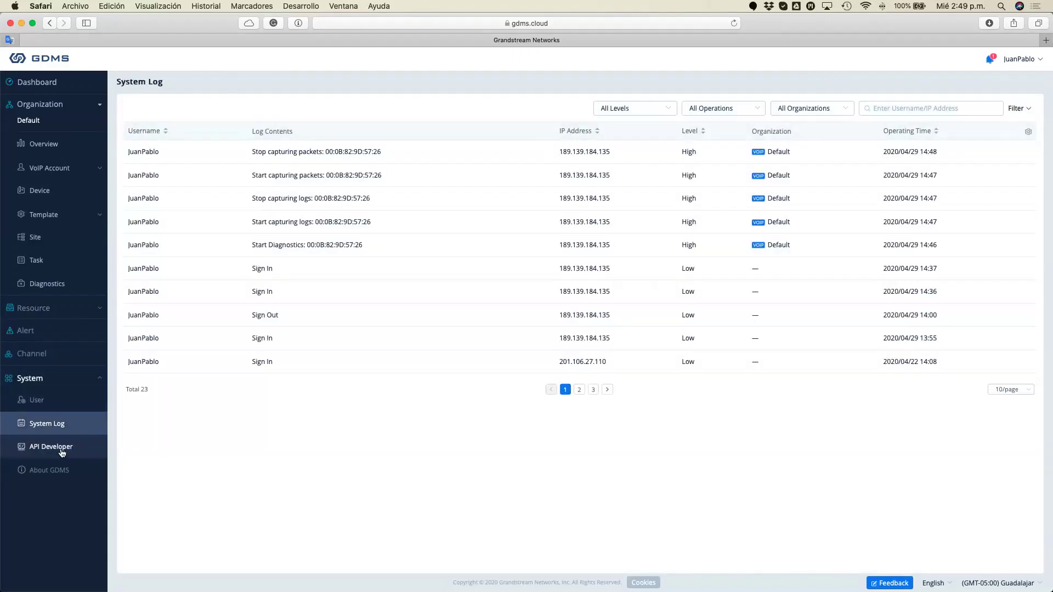
click(55, 446)
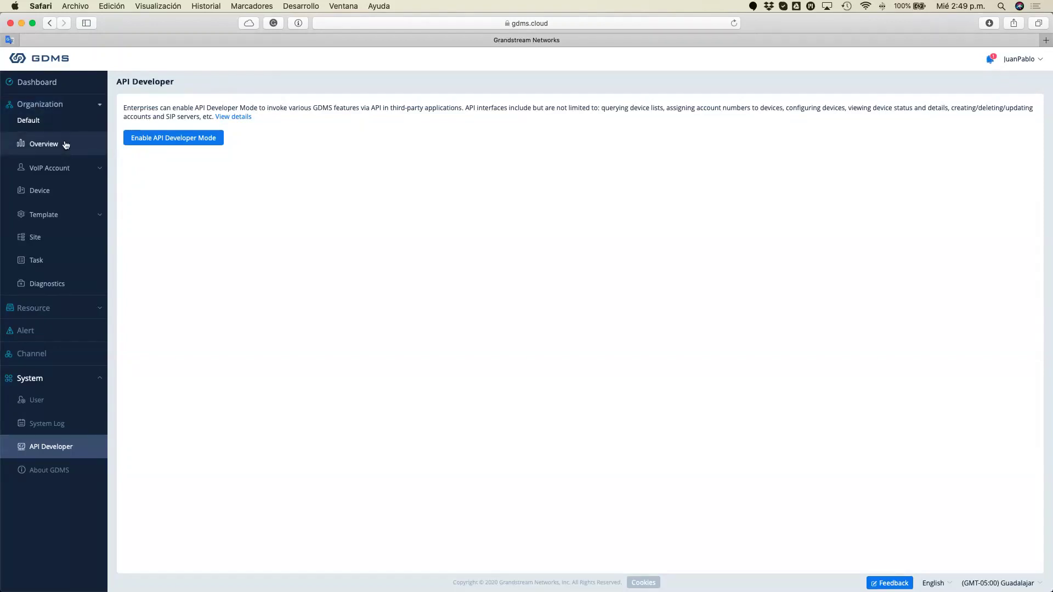
click(61, 193)
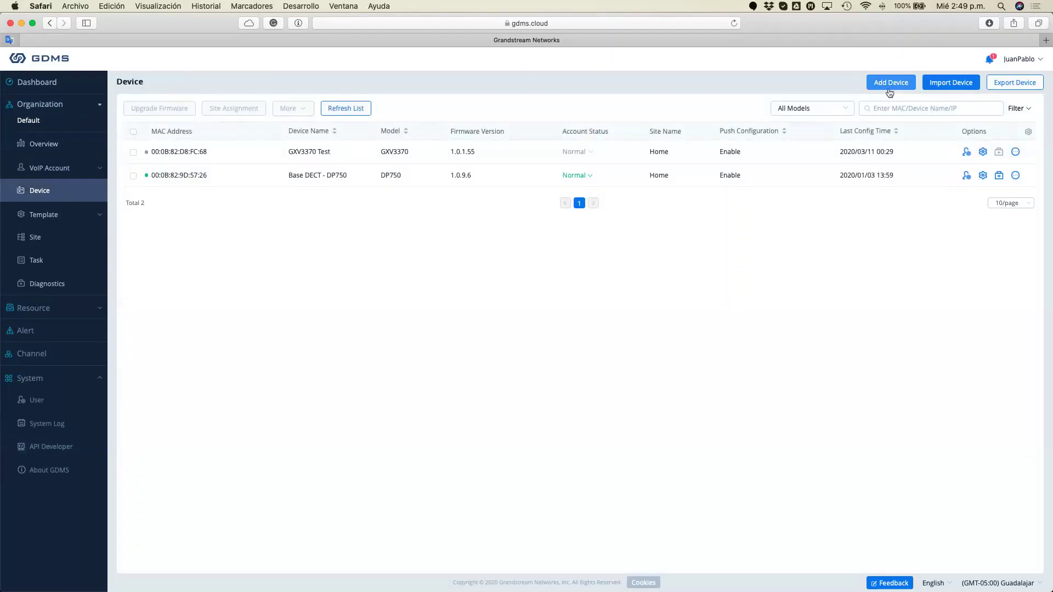
click(65, 87)
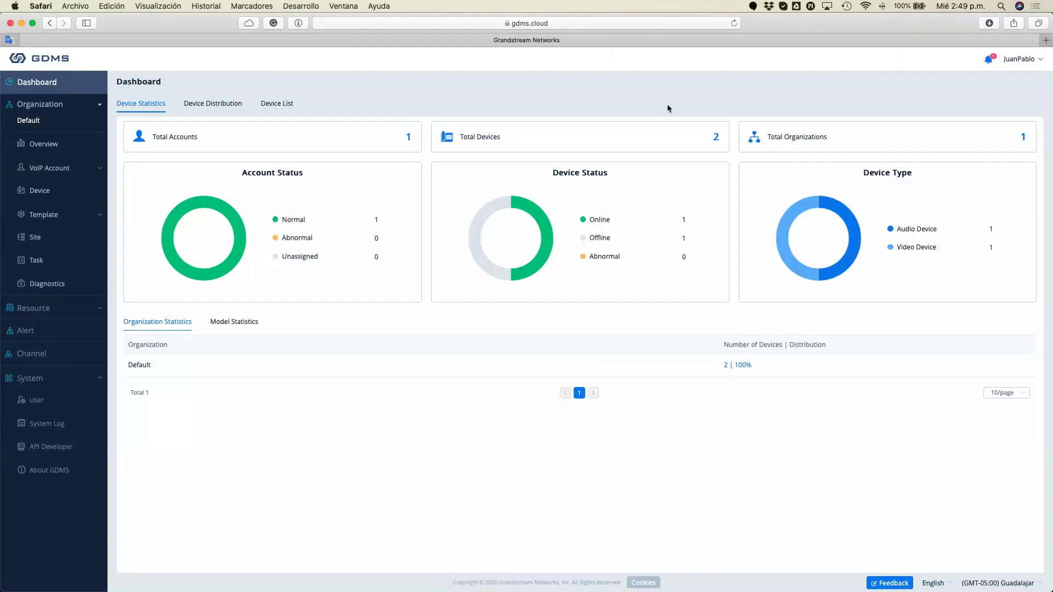